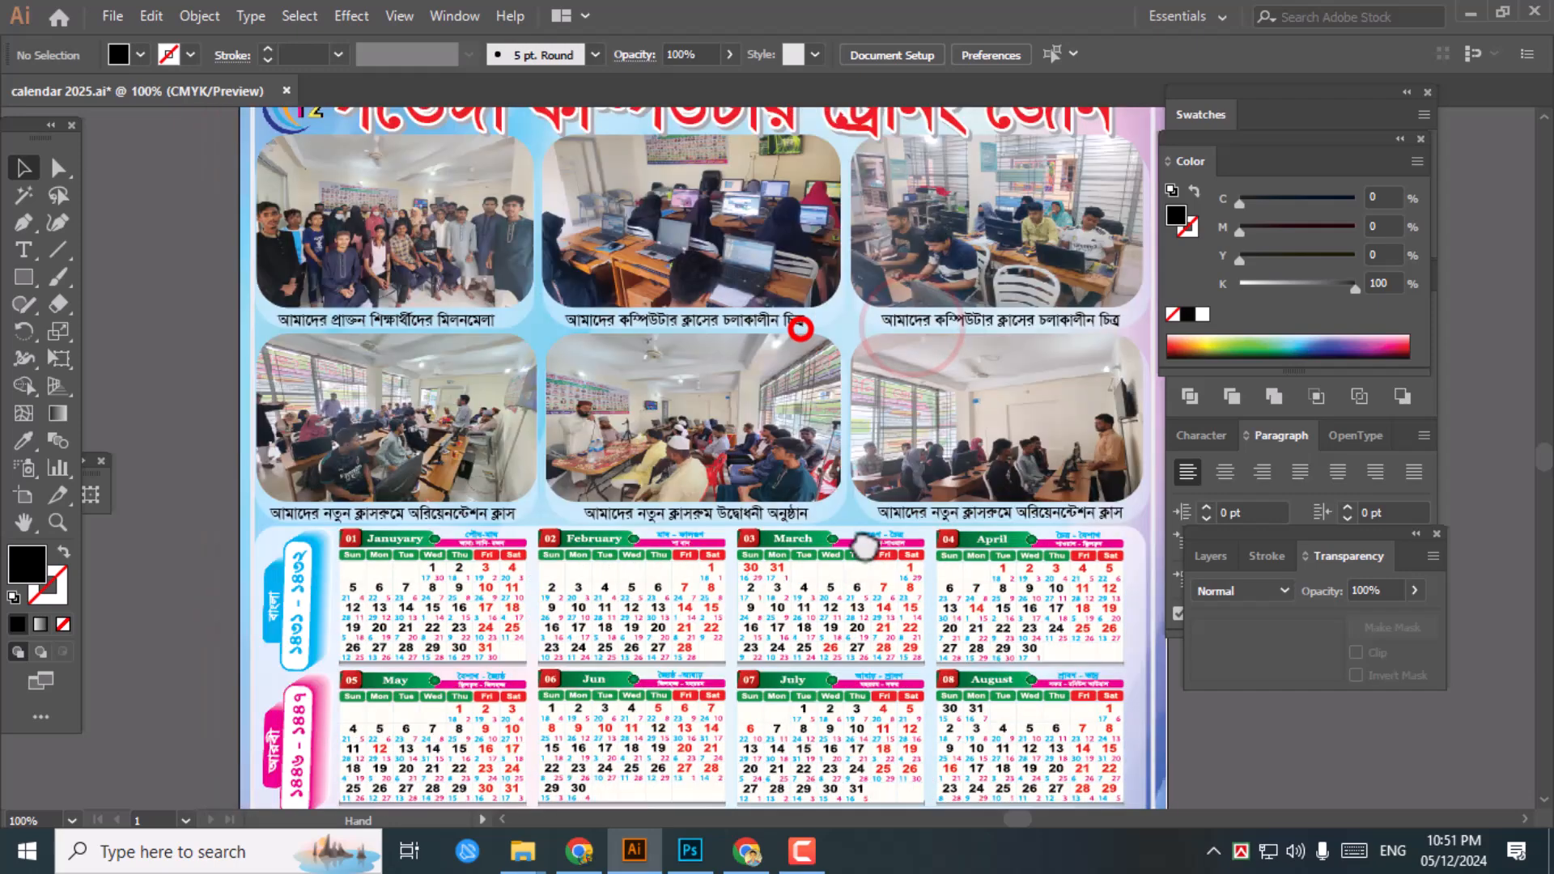
Examine the finished 2025 calendar, including its header, photos, twelve month grids and the text at the bottom of the page
{"action": "left_click_drag", "start_coordinate": [853, 647], "coordinate": [903, 361]}
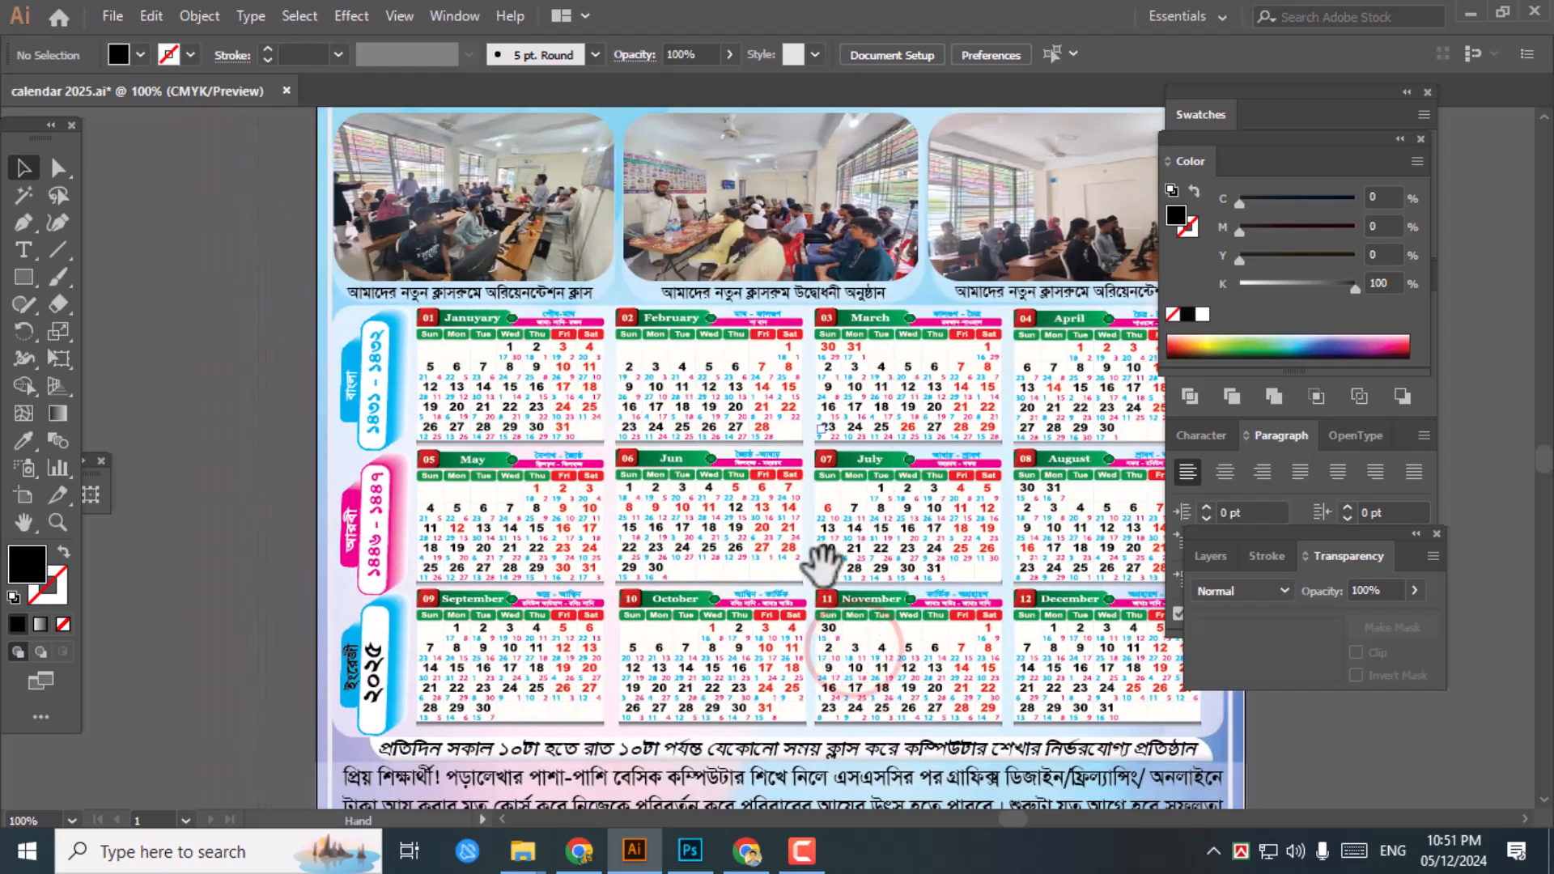
{"action": "left_click", "coordinate": [676, 463]}
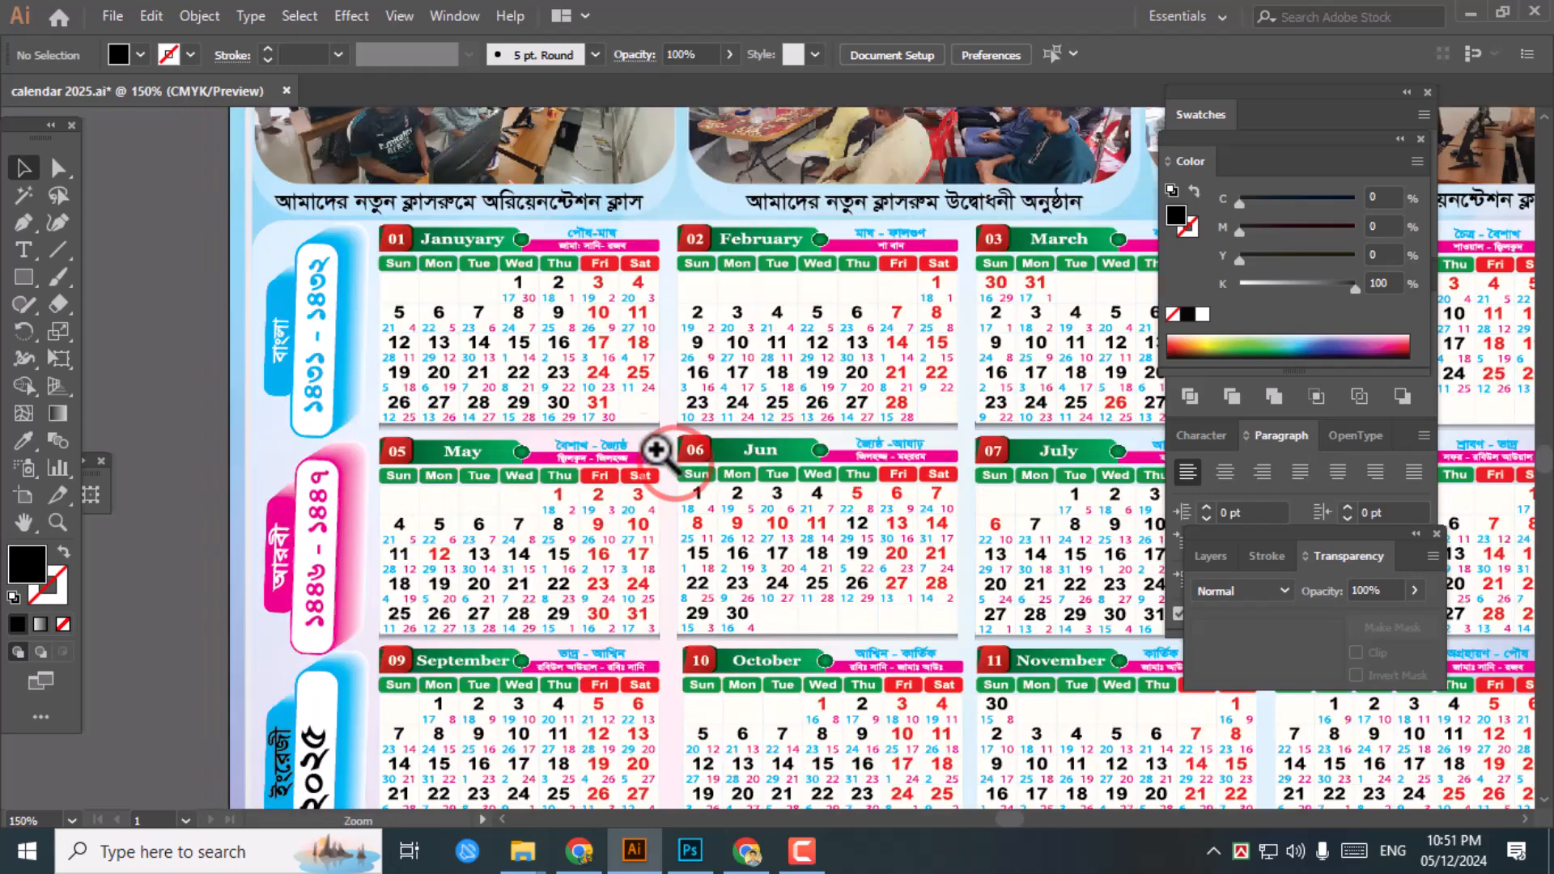
{"action": "left_click", "coordinate": [555, 369]}
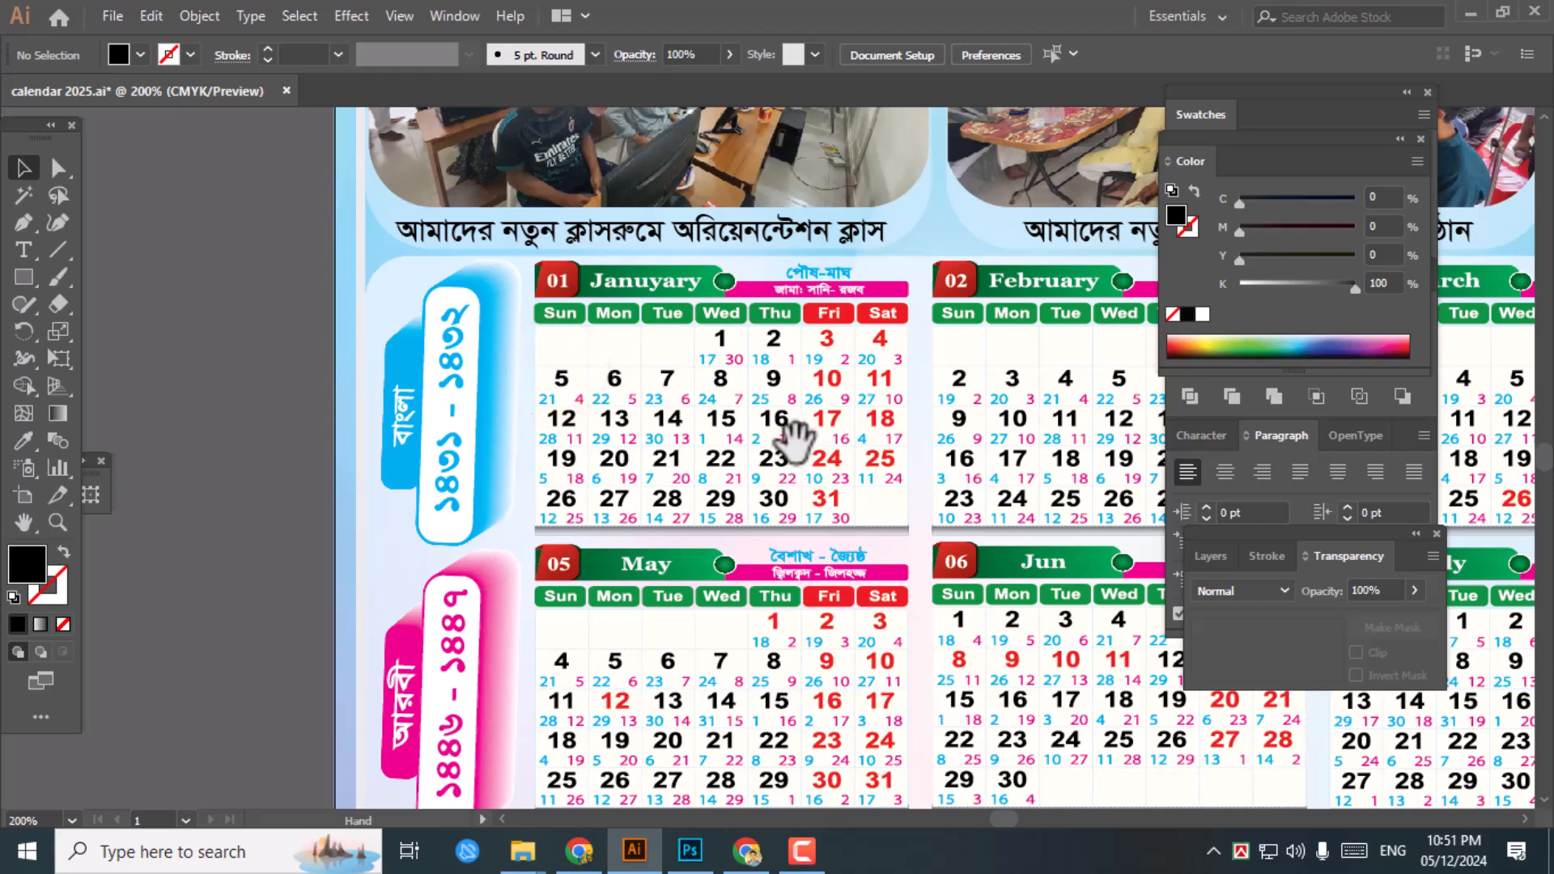
{"action": "key", "text": "v"}
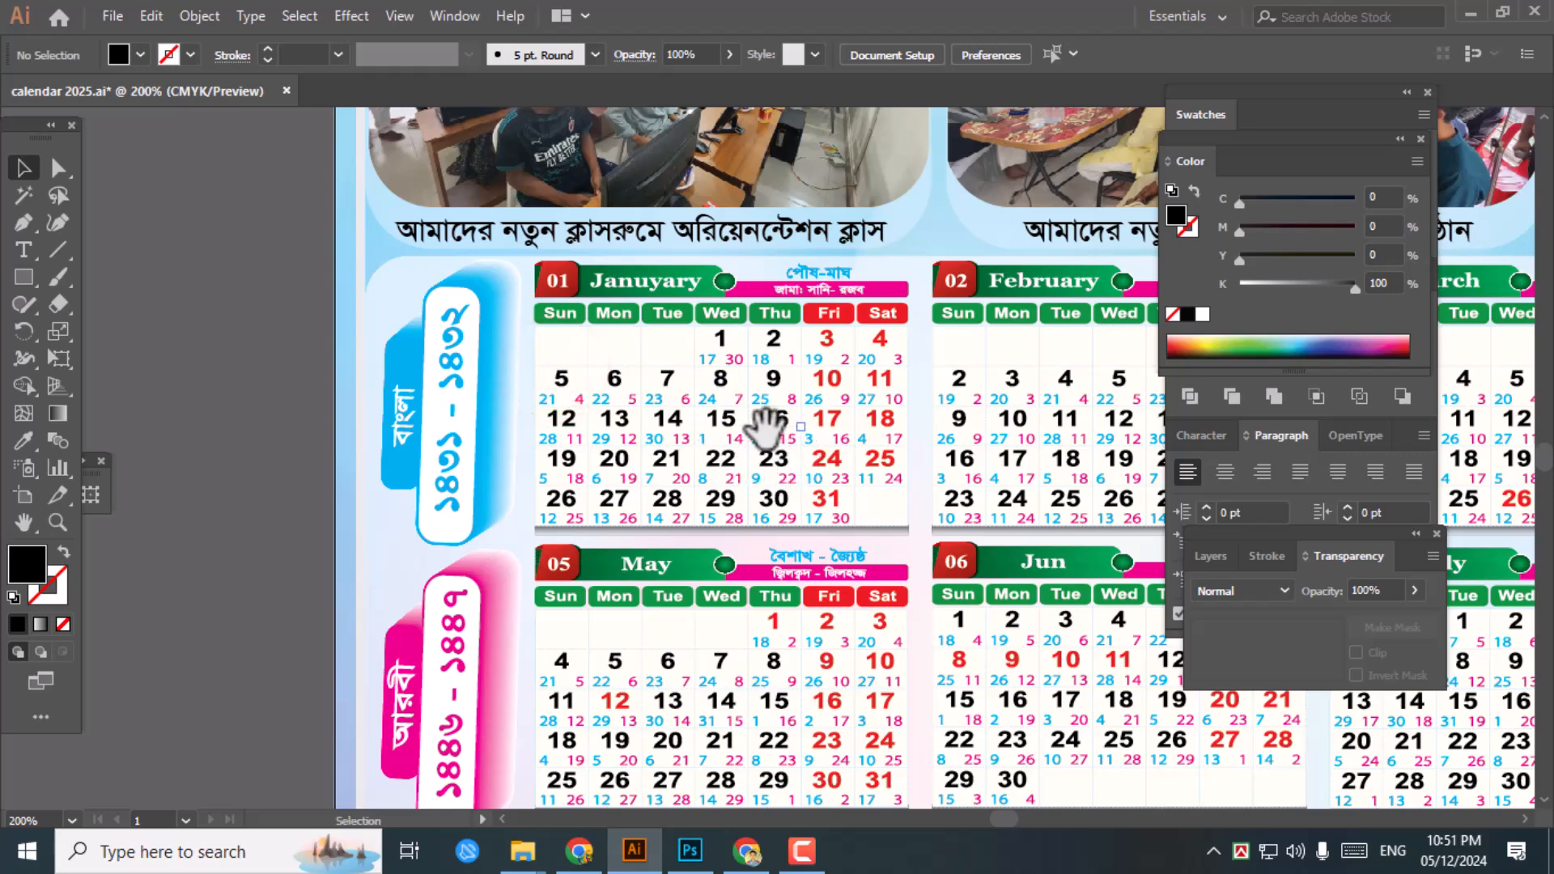
{"action": "left_click", "coordinate": [779, 417]}
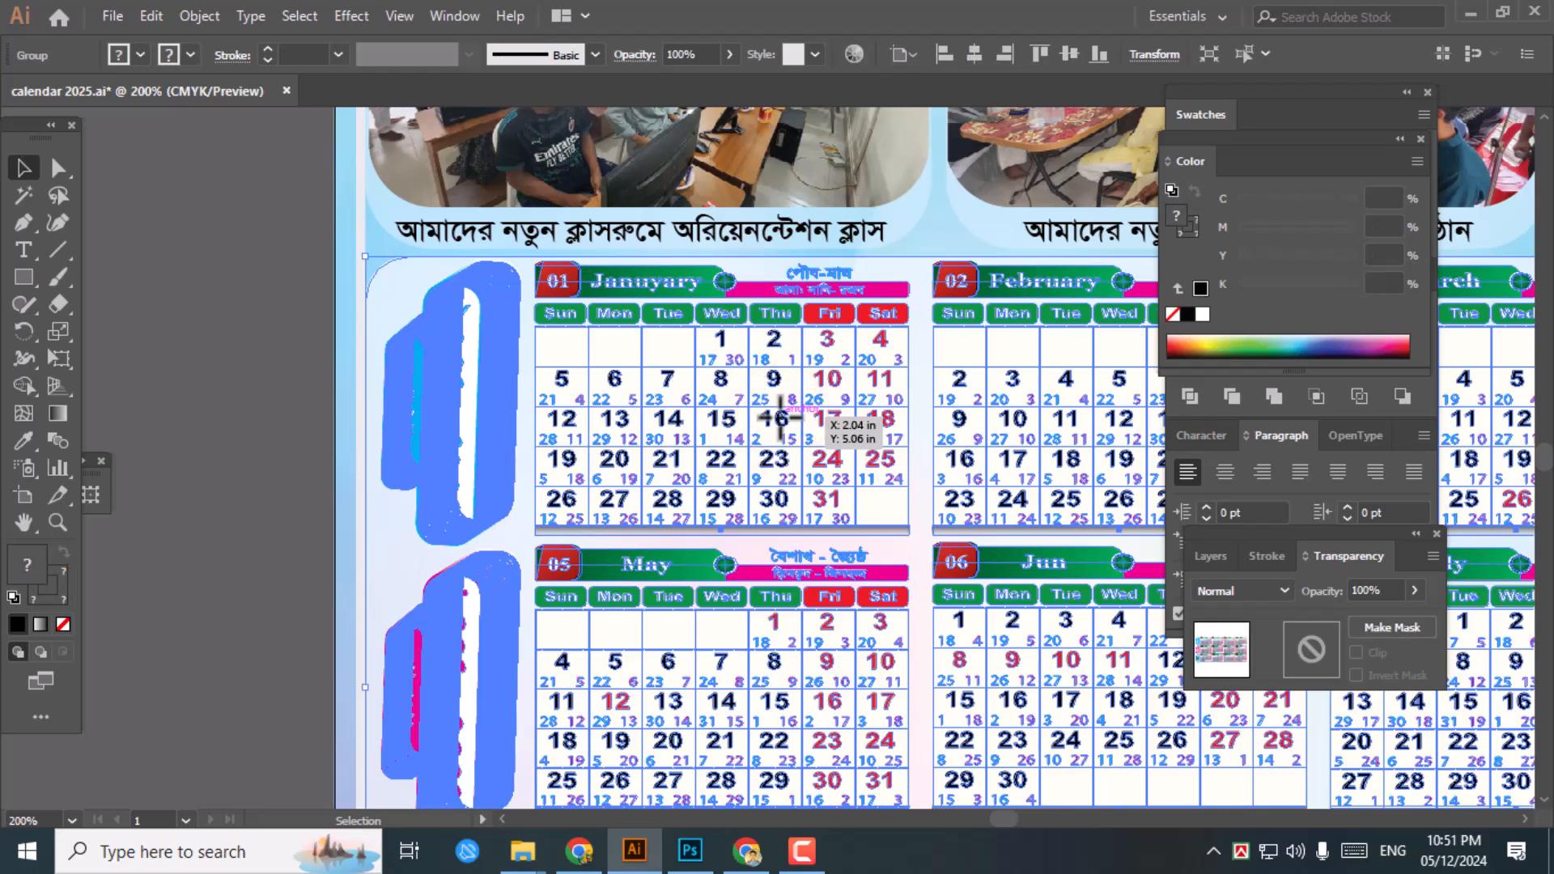
{"action": "left_click", "coordinate": [262, 323]}
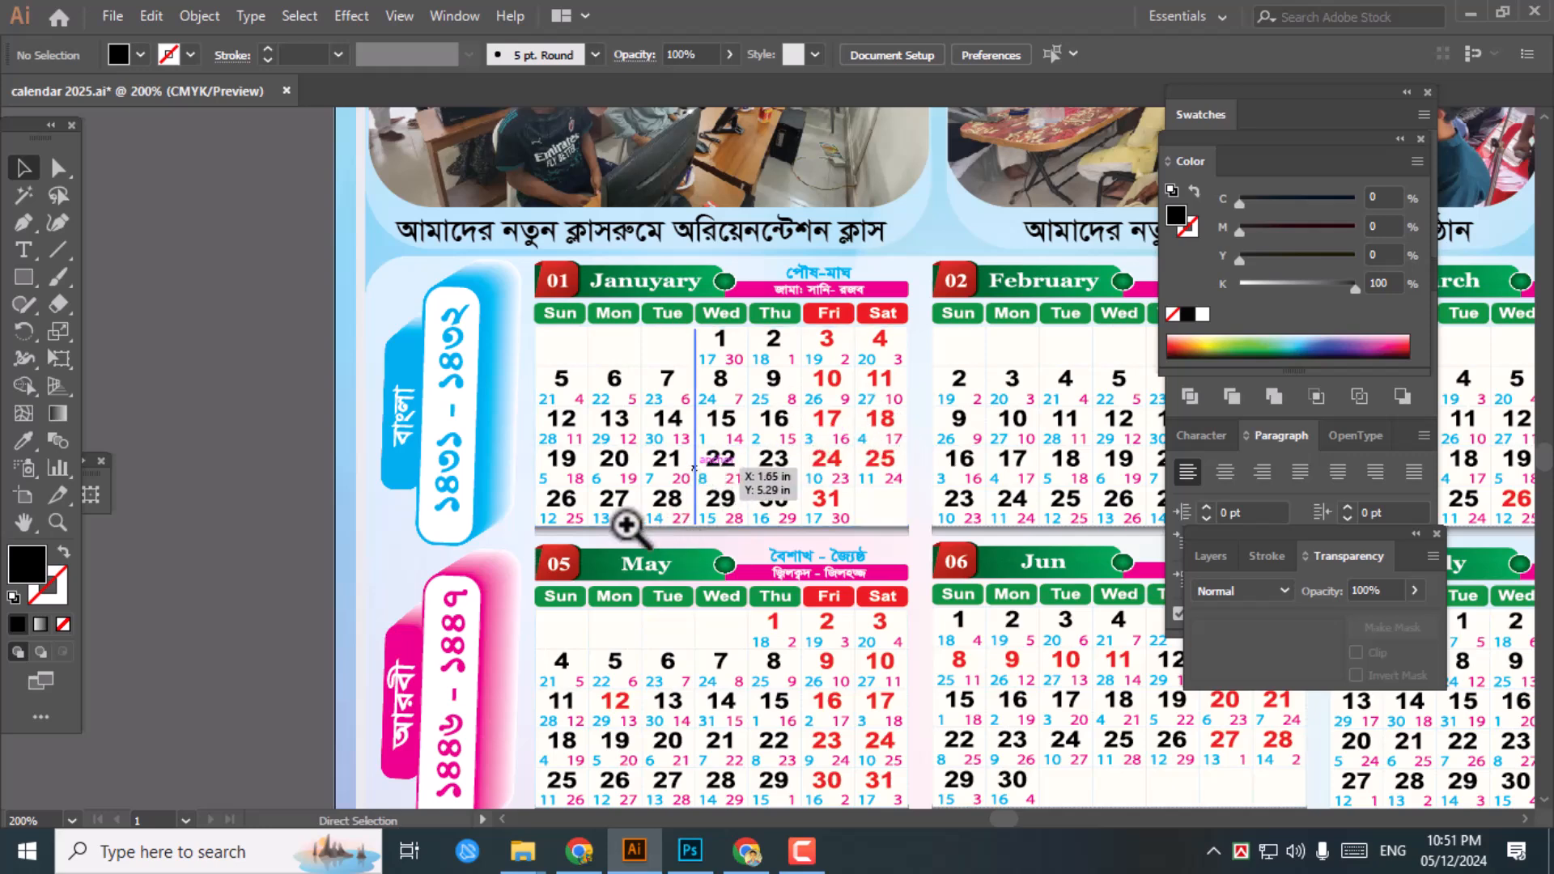
{"action": "left_click", "coordinate": [835, 539], "text": "ctrl+alt"}
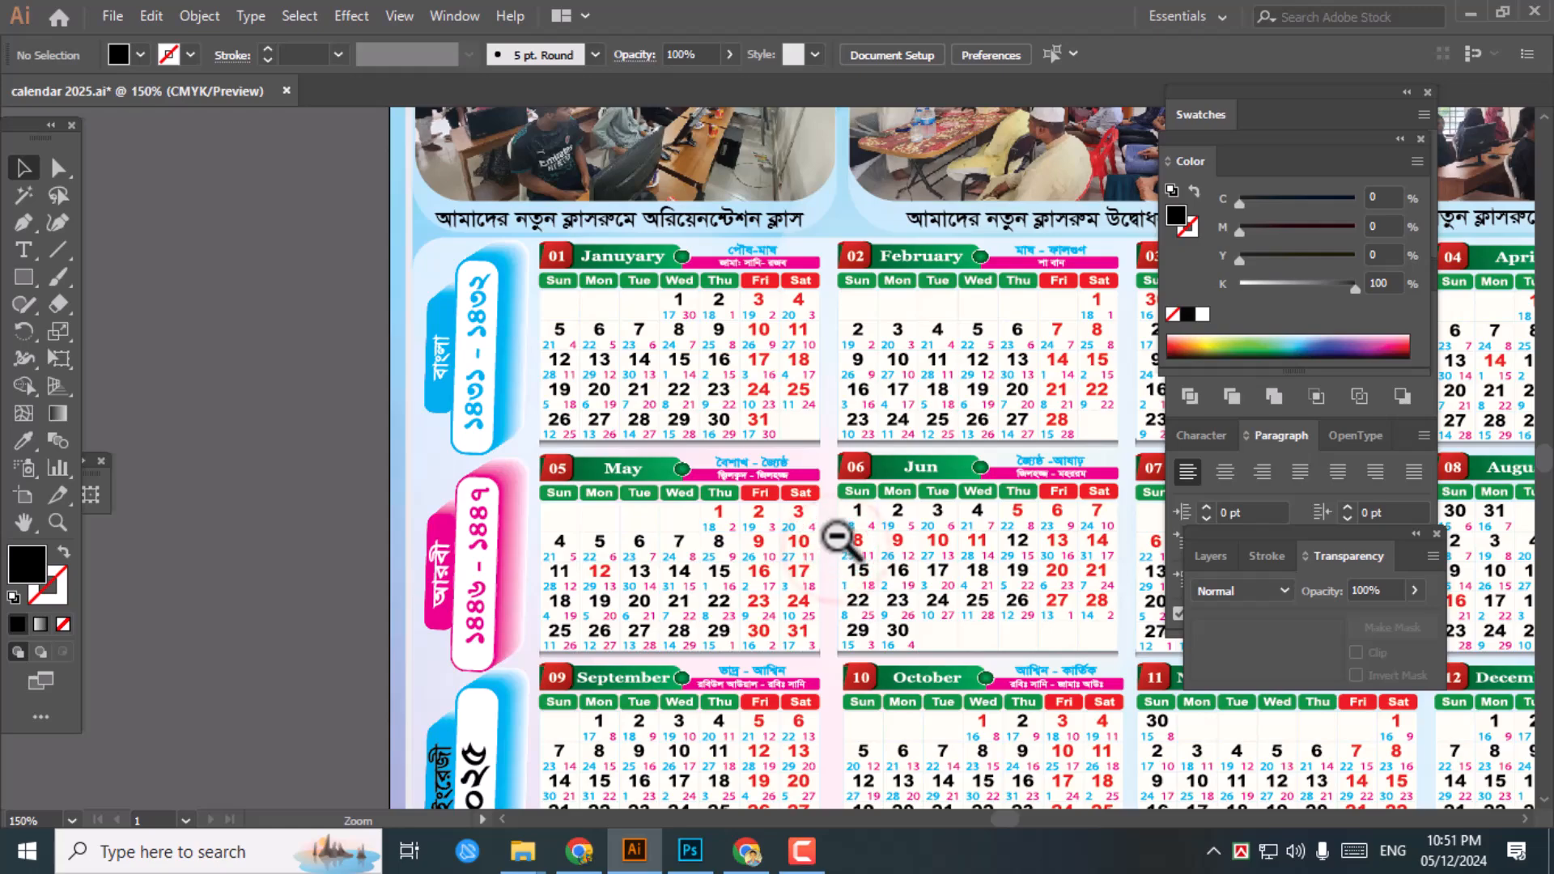
{"action": "left_click", "coordinate": [835, 539], "text": "ctrl+alt"}
{"action": "left_click_drag", "start_coordinate": [900, 459], "coordinate": [749, 659]}
{"action": "left_click_drag", "start_coordinate": [887, 308], "coordinate": [831, 576]}
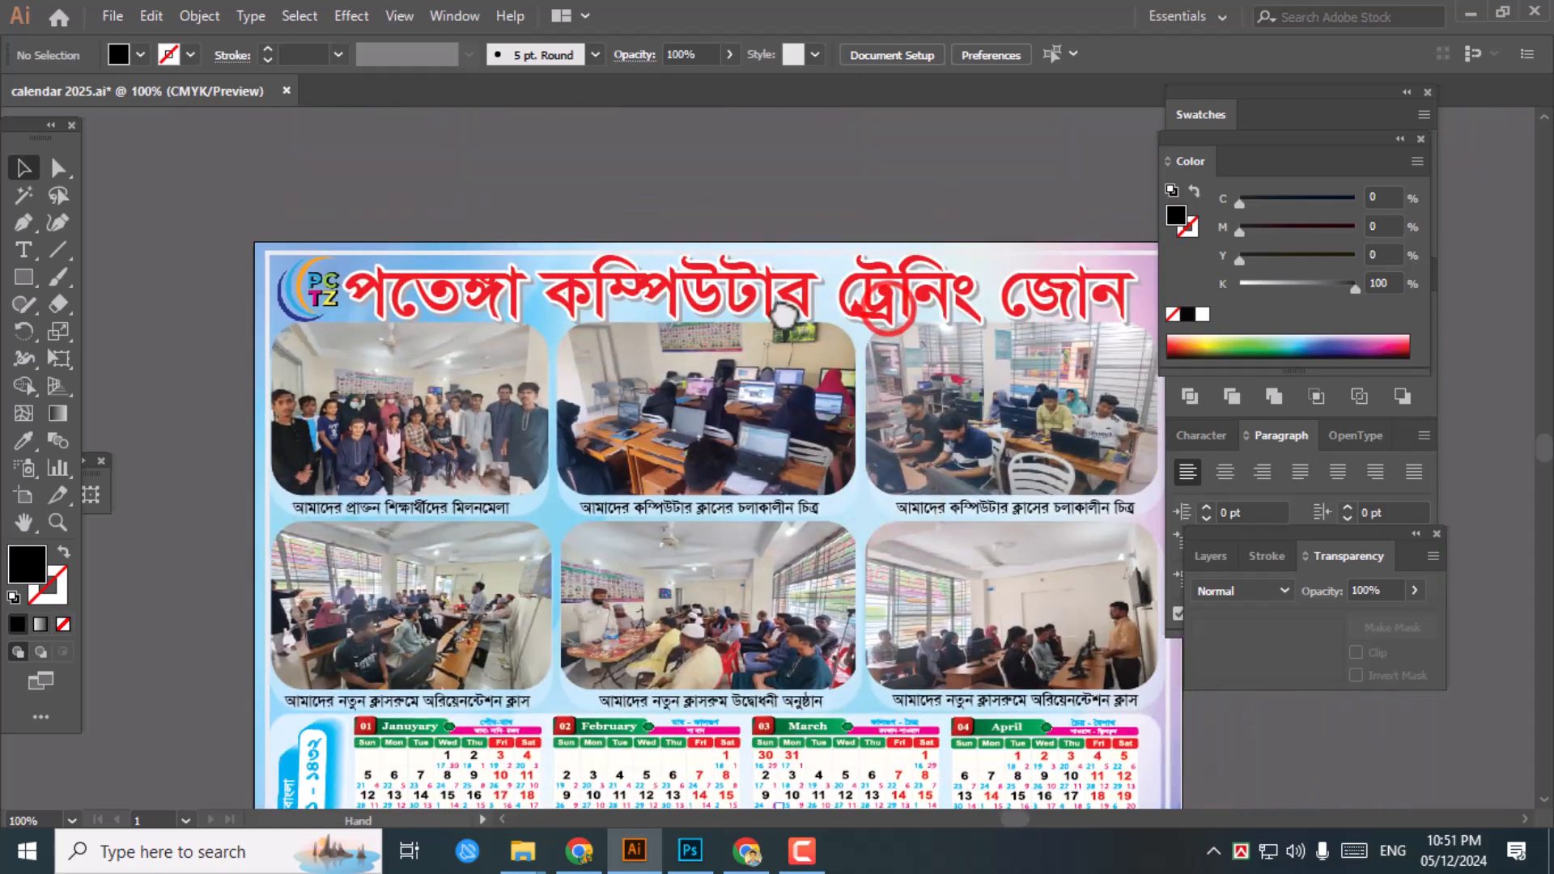
{"action": "left_click_drag", "start_coordinate": [785, 332], "coordinate": [824, 285]}
{"action": "left_click_drag", "start_coordinate": [836, 624], "coordinate": [836, 370]}
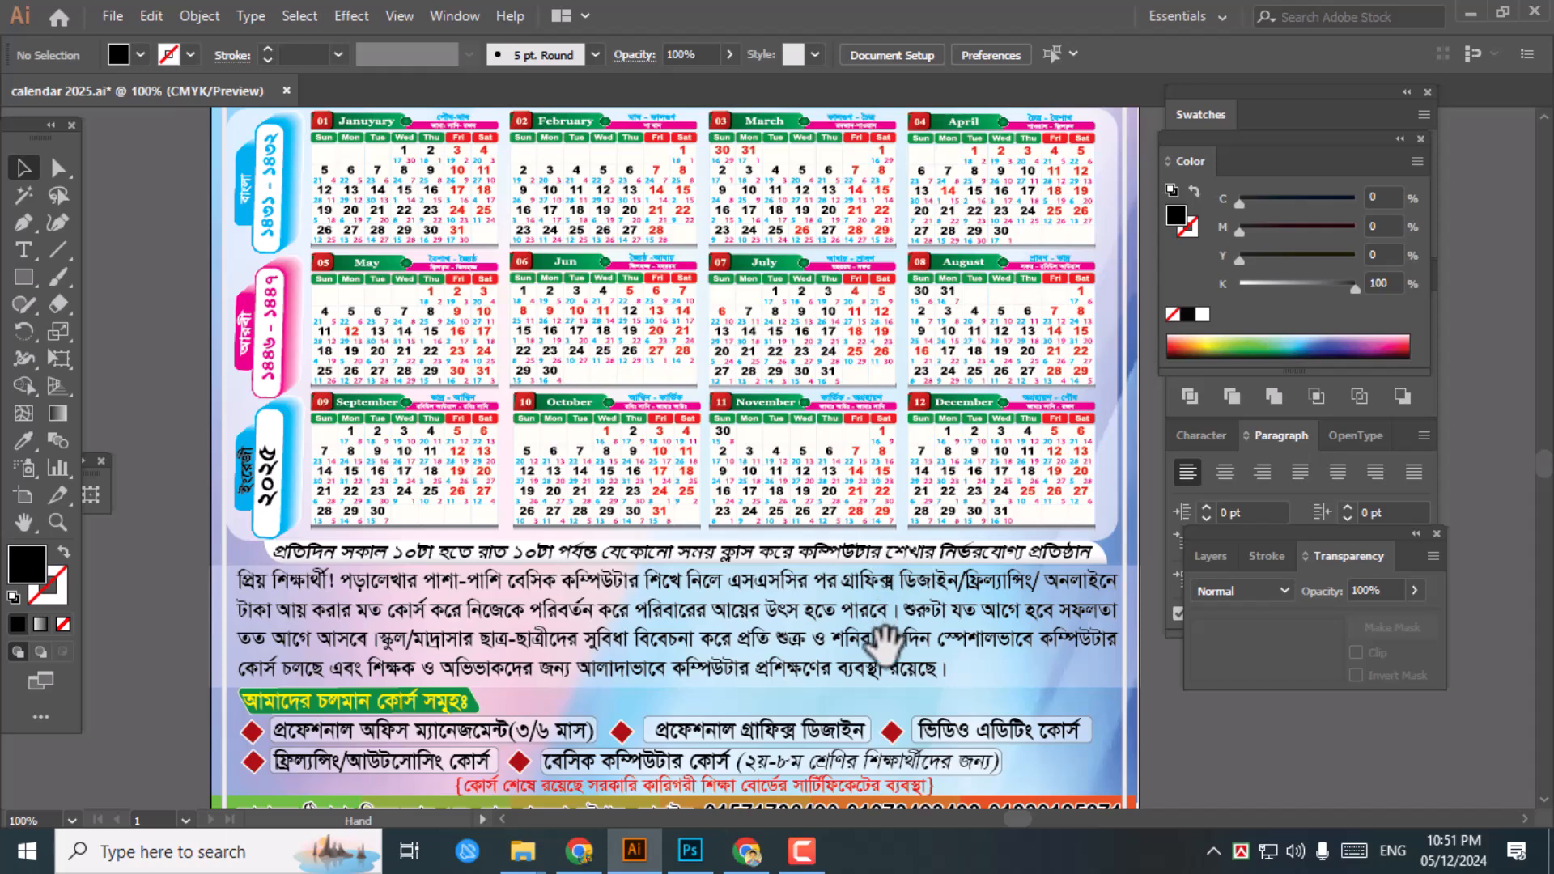
{"action": "left_click_drag", "start_coordinate": [842, 656], "coordinate": [853, 558]}
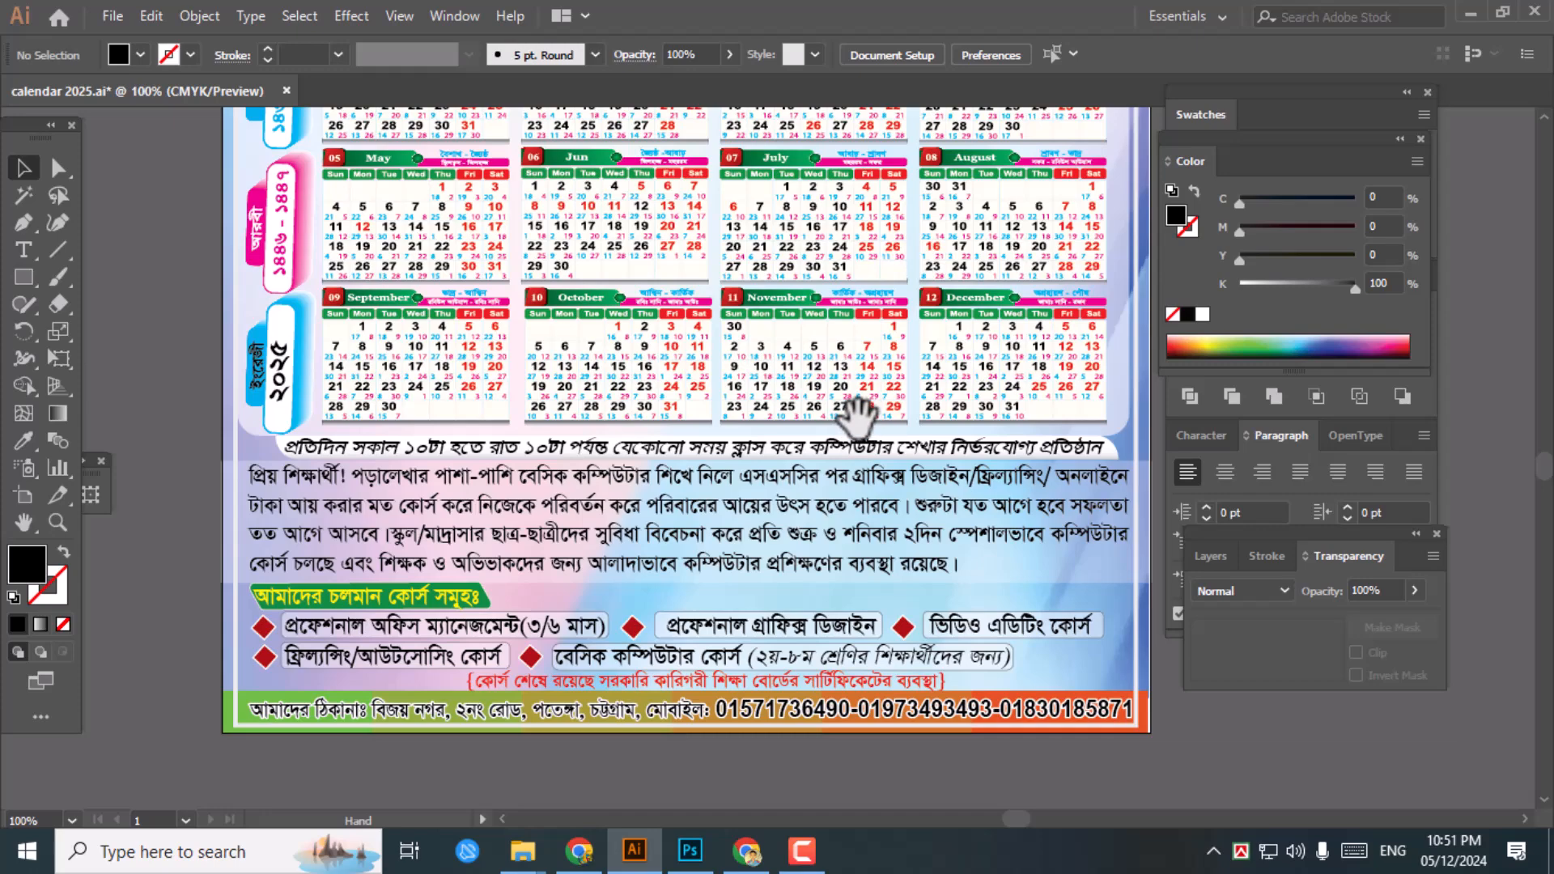
{"action": "scroll", "coordinate": [838, 251], "scroll_direction": "up", "scroll_amount": 5}
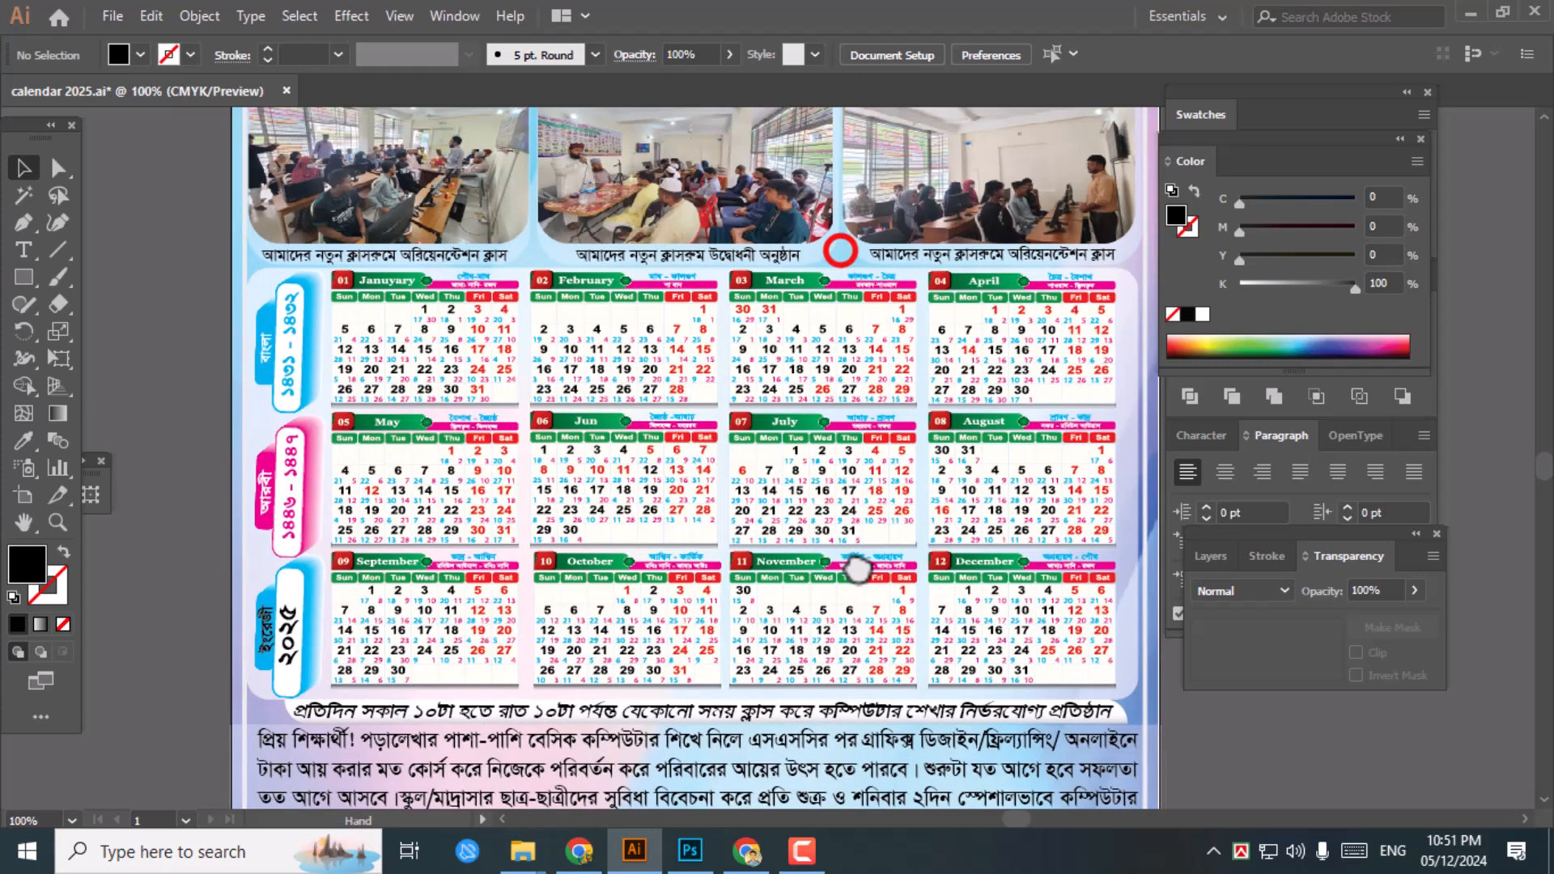
{"action": "left_click_drag", "start_coordinate": [467, 607], "coordinate": [712, 552]}
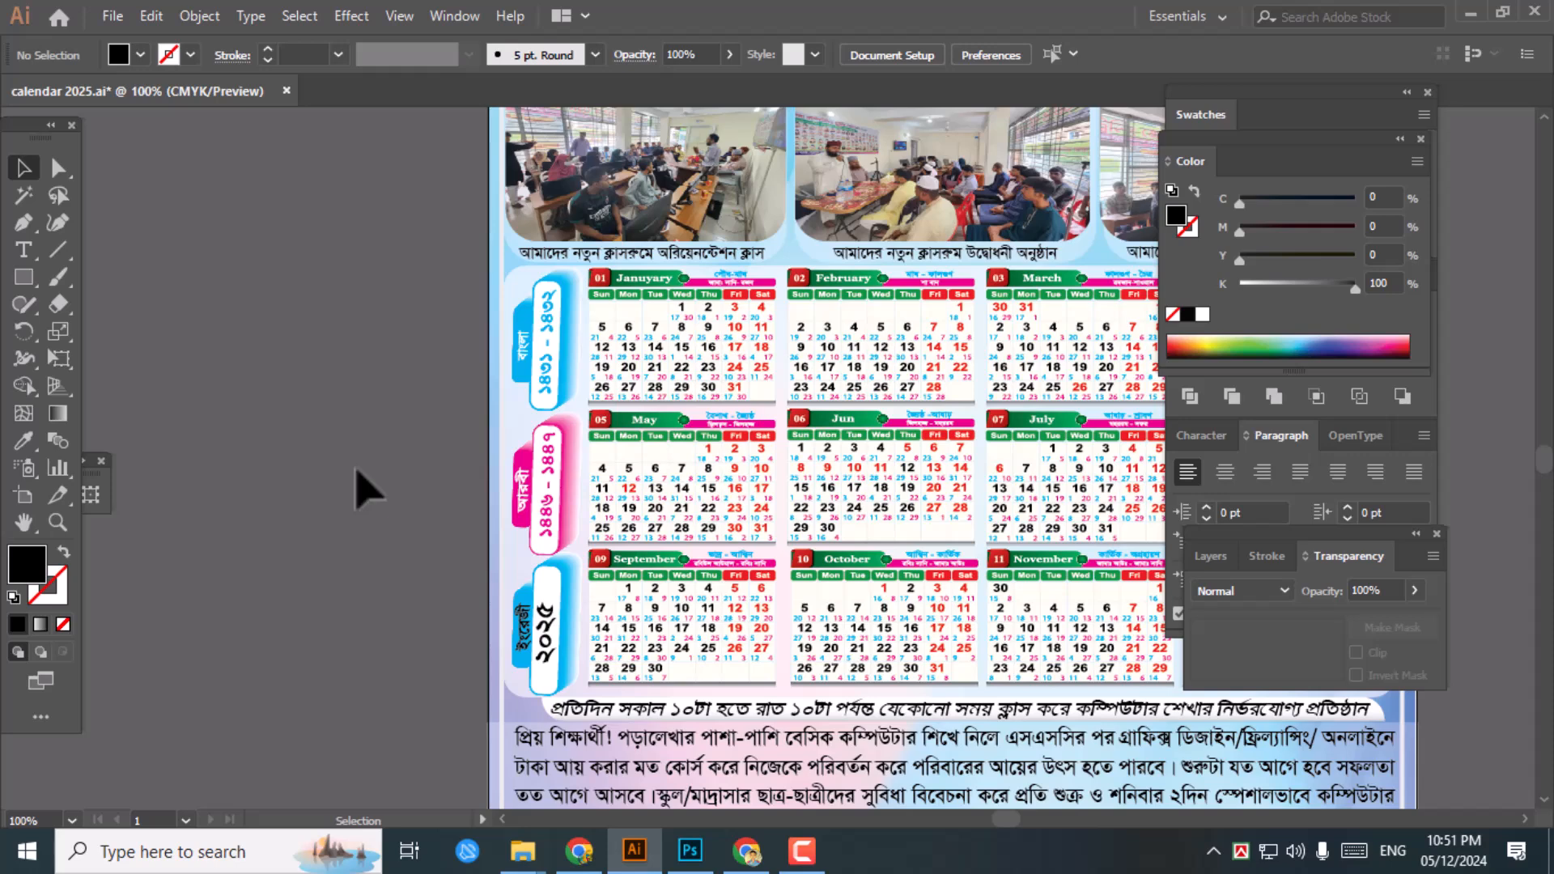
Draw an area text box about 5.07 in wide and 3.28 in high in the empty space beside the calendar
{"action": "left_click_drag", "start_coordinate": [347, 493], "coordinate": [618, 507]}
{"action": "left_click_drag", "start_coordinate": [512, 492], "coordinate": [645, 486]}
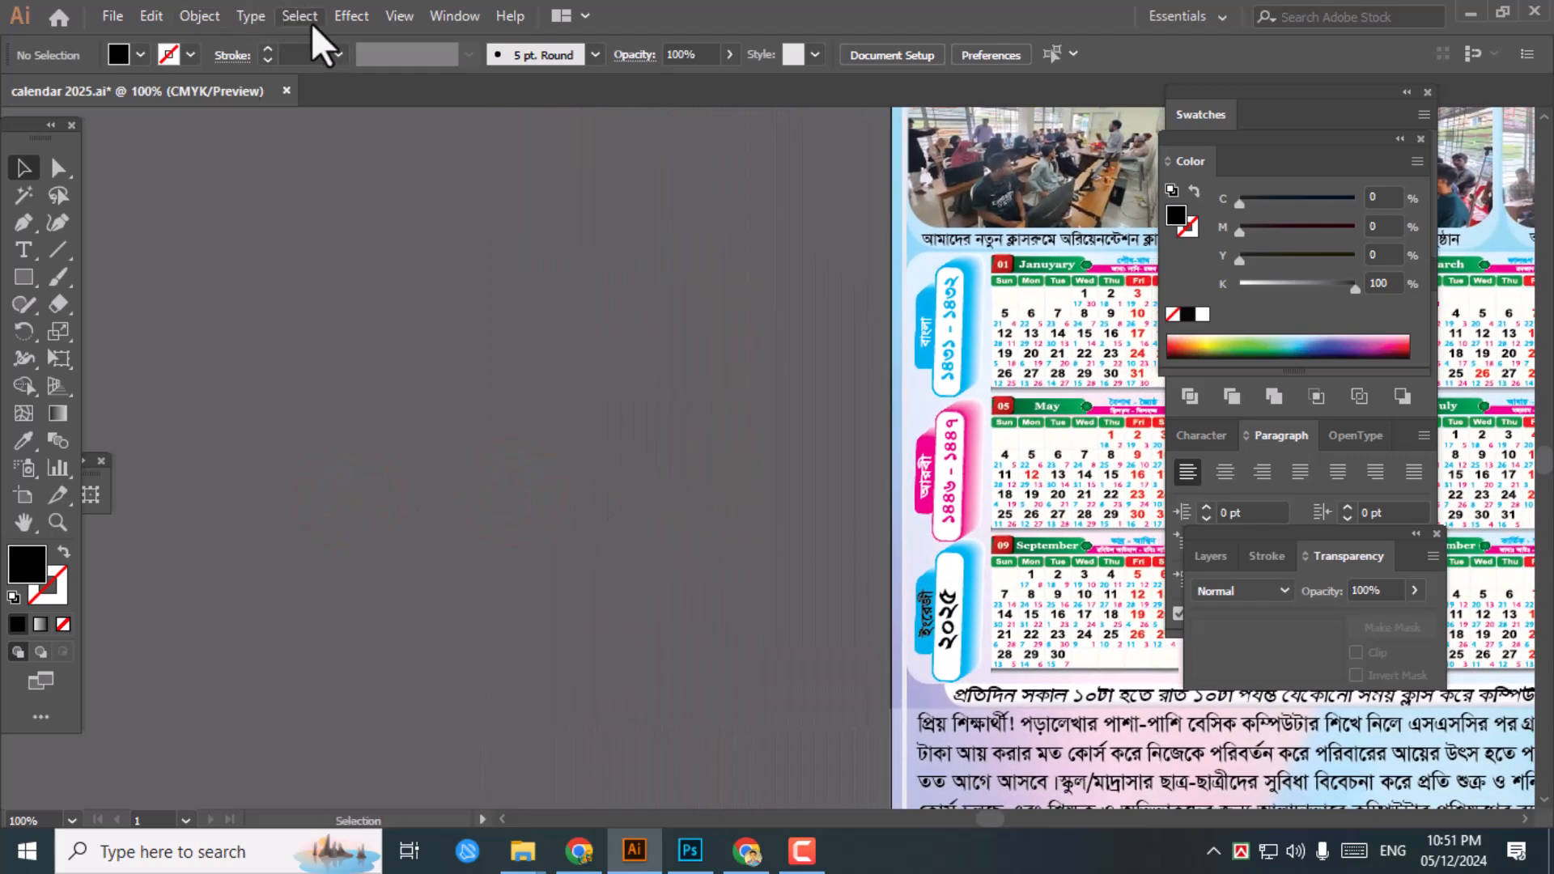
{"action": "left_click", "coordinate": [23, 251]}
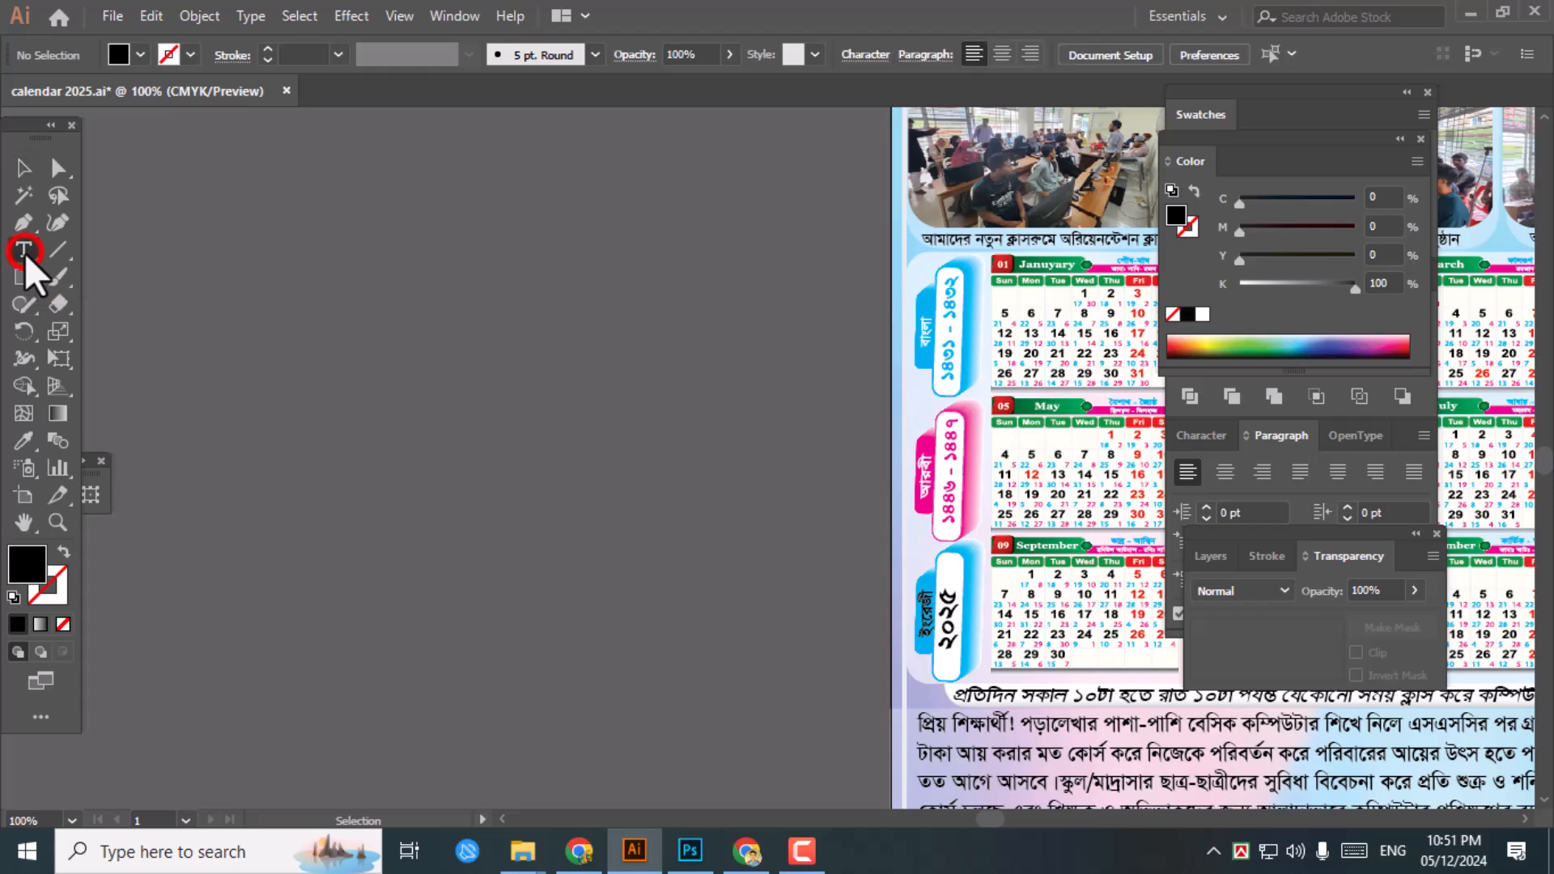
{"action": "left_click_drag", "start_coordinate": [169, 241], "coordinate": [730, 599]}
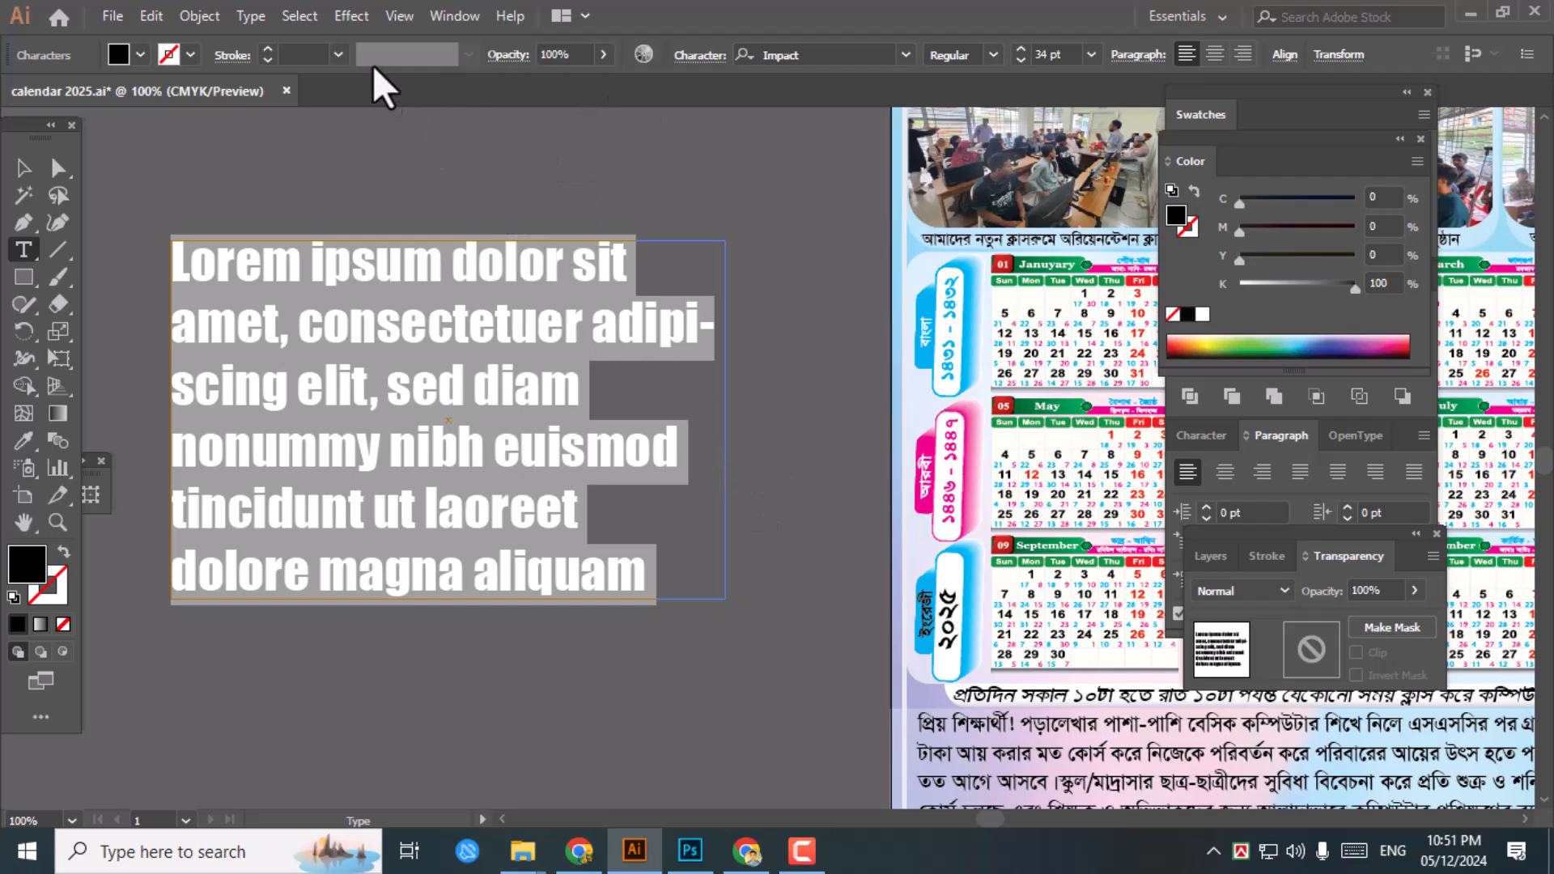
Divide the text box into 6 rows and 7 columns in Area Type Options with the preview enabled
{"action": "left_click", "coordinate": [251, 15]}
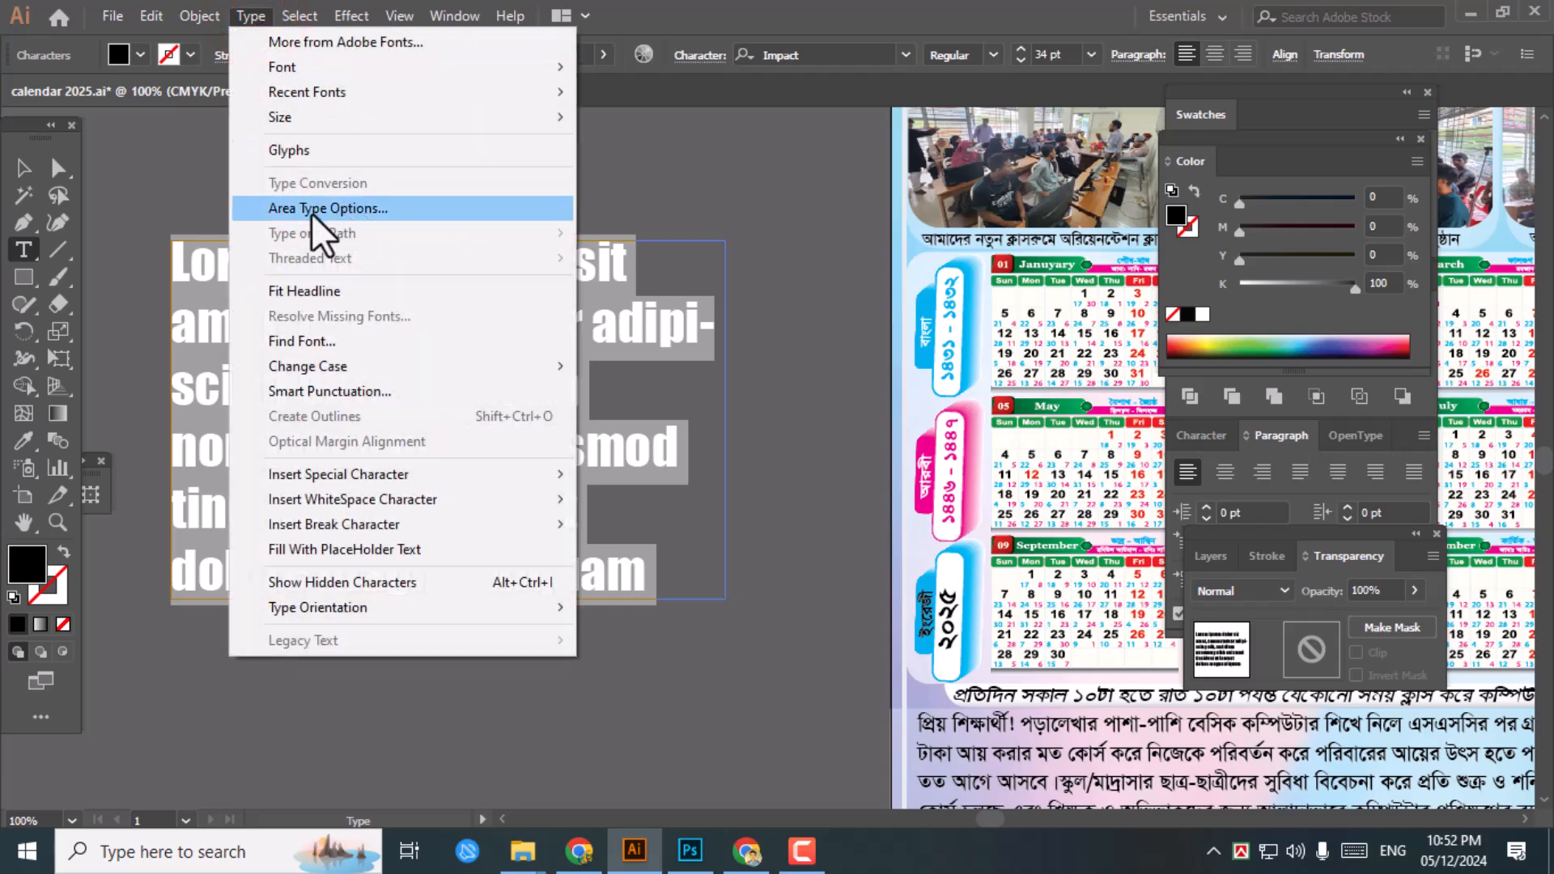
{"action": "left_click", "coordinate": [397, 207]}
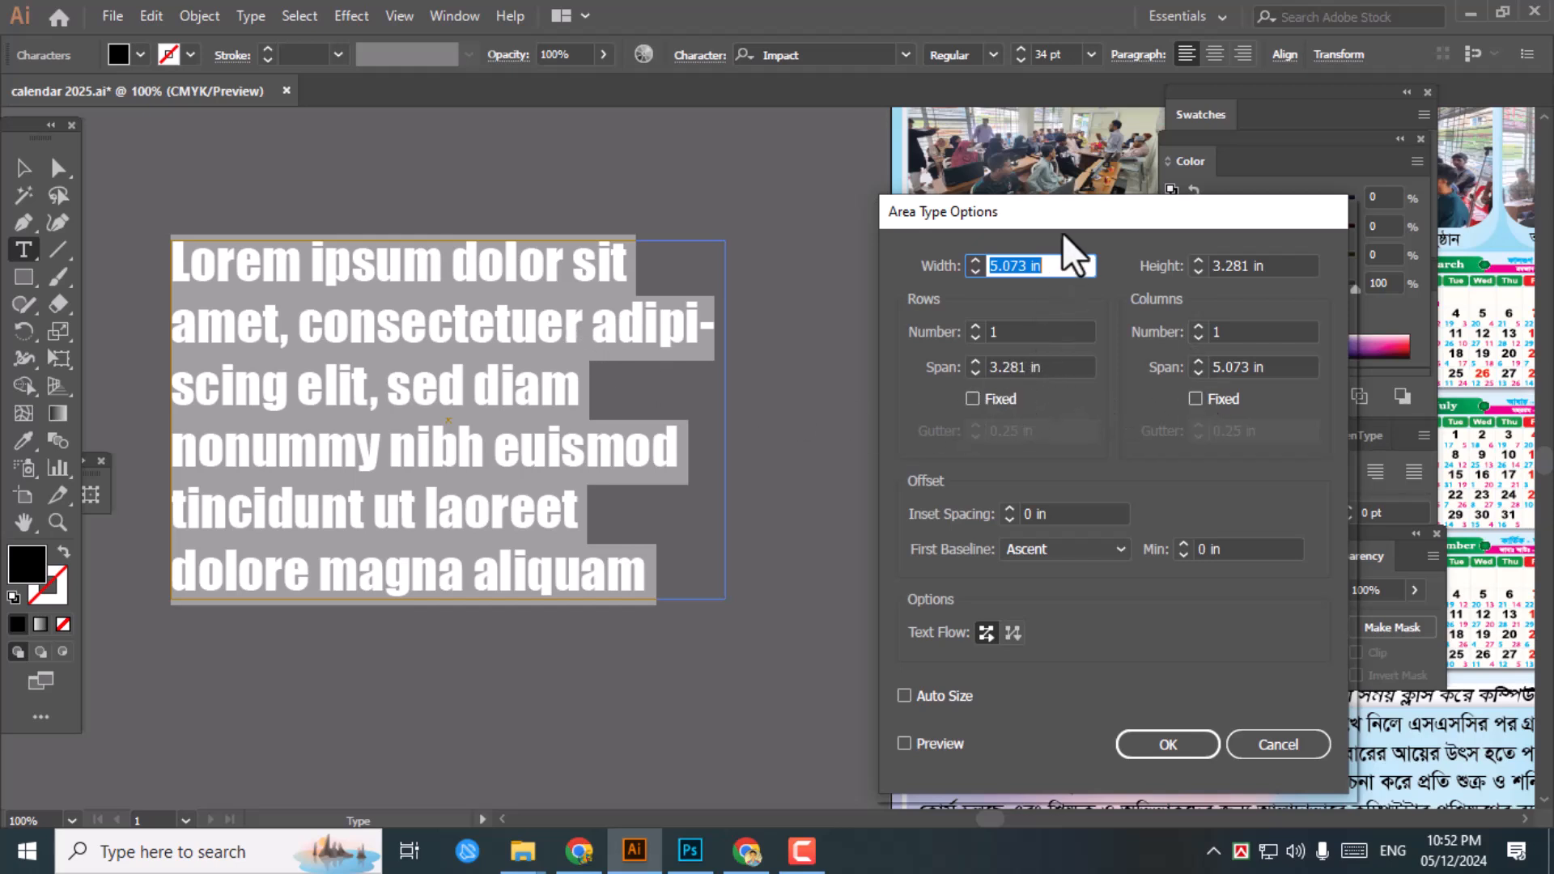
{"action": "left_click", "coordinate": [904, 743]}
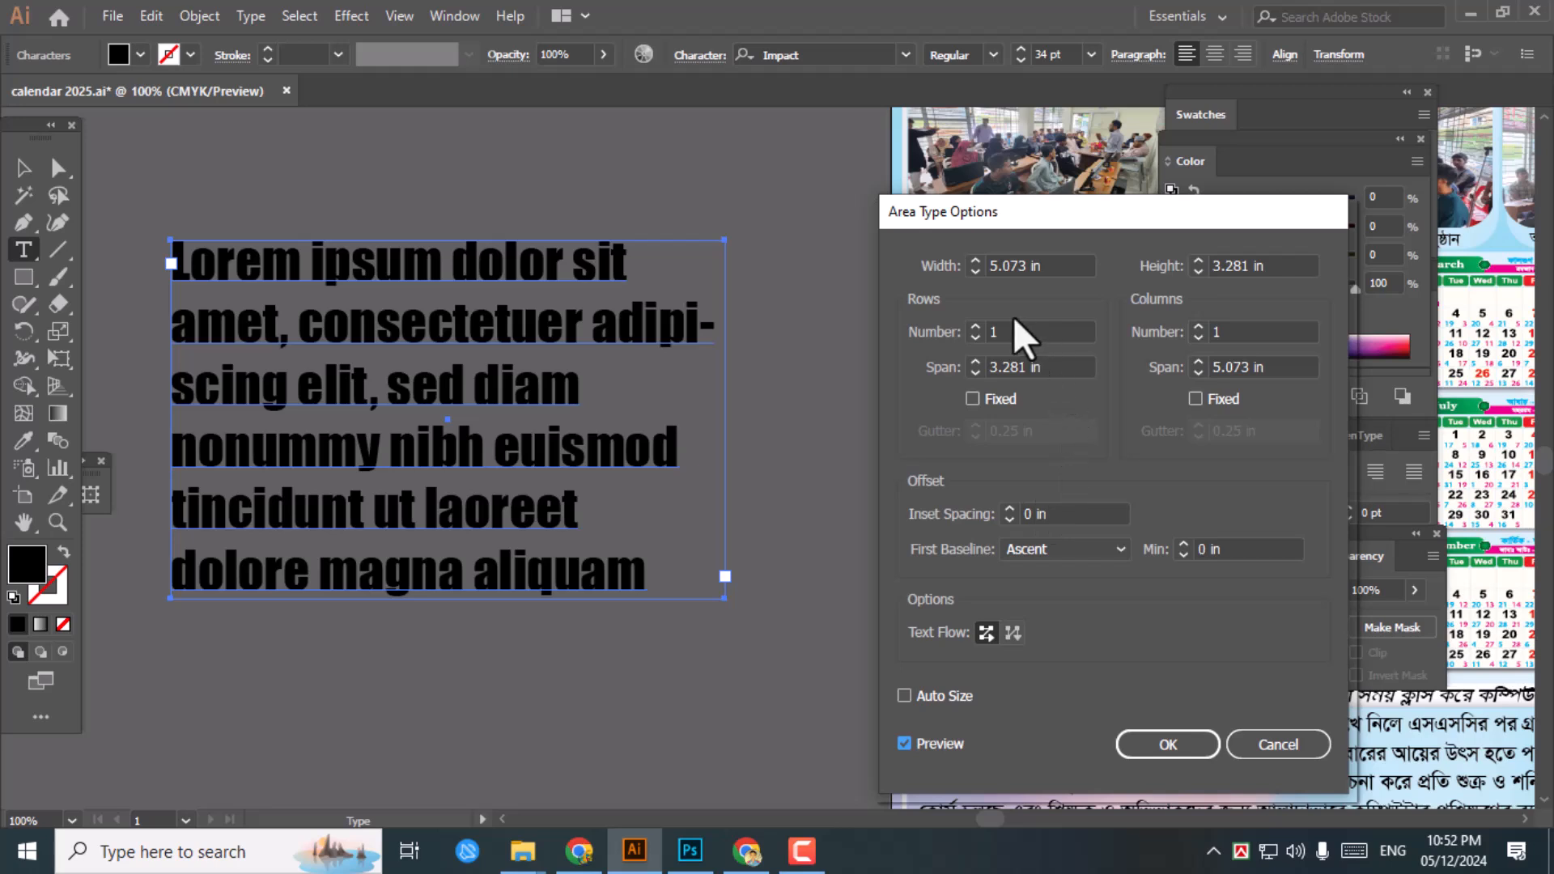
{"action": "left_click", "coordinate": [923, 299]}
{"action": "left_click", "coordinate": [1016, 334]}
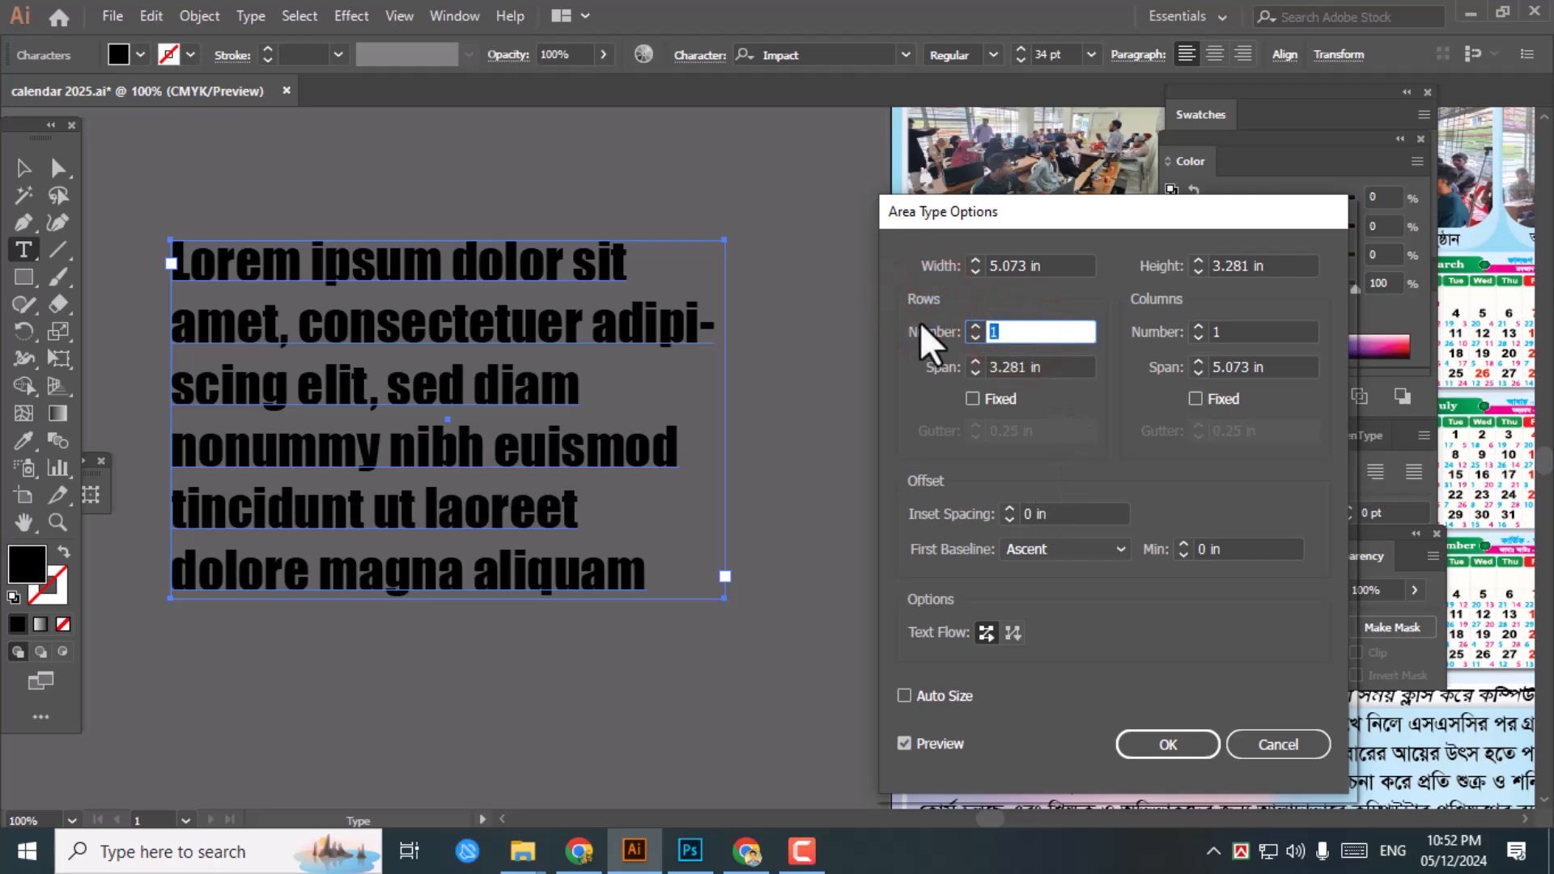
{"action": "type", "text": "6"}
{"action": "left_click", "coordinate": [1240, 334]}
{"action": "type", "text": "7"}
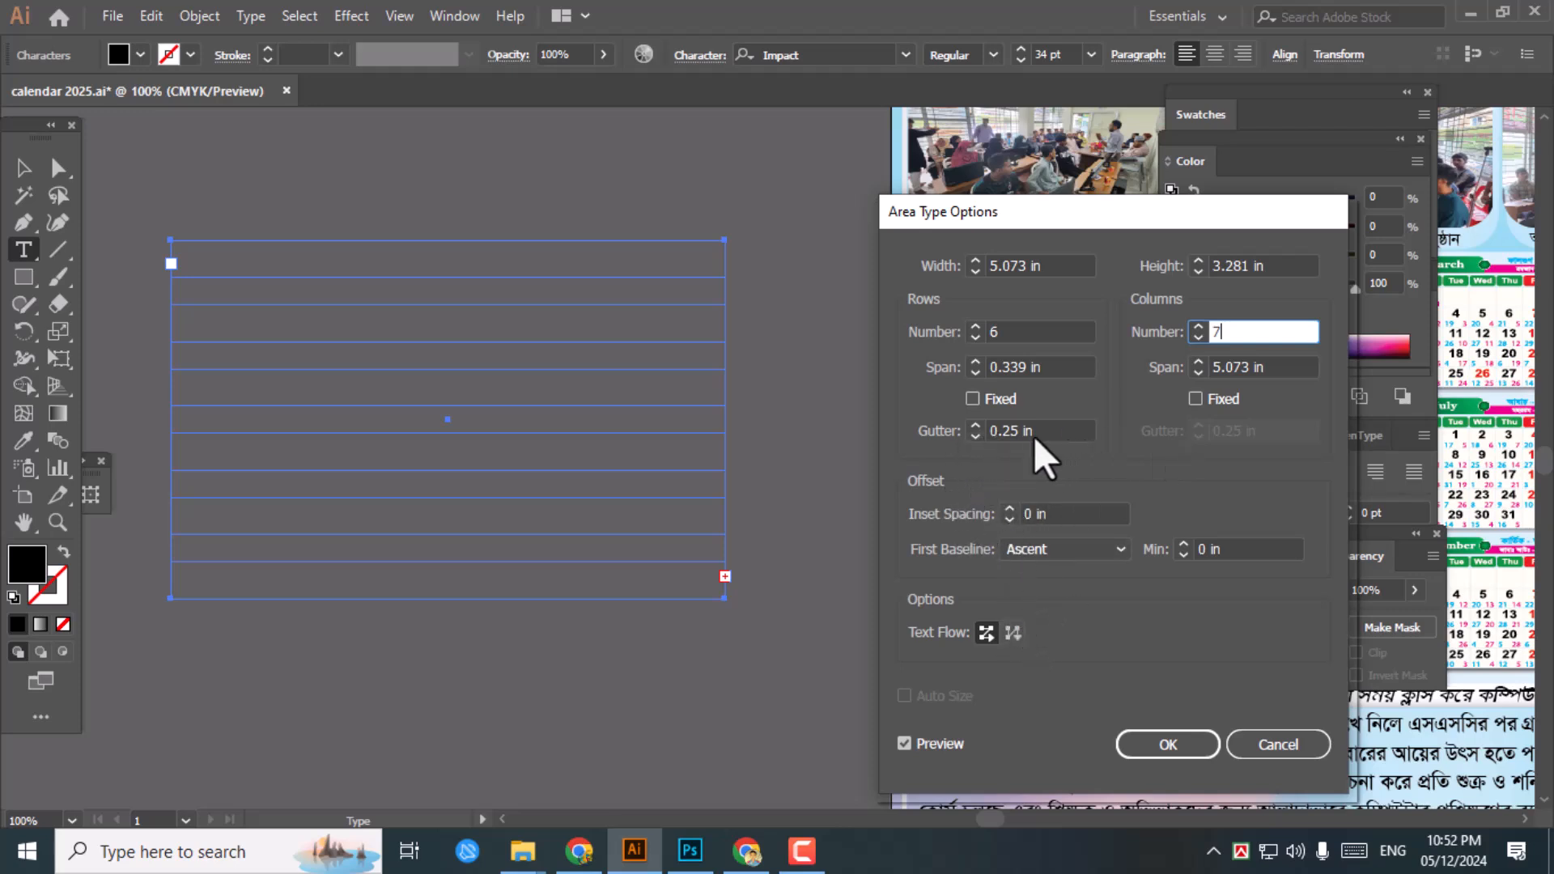
Set both the row gutter and the column gutter to 0 in
{"action": "left_click", "coordinate": [1055, 433]}
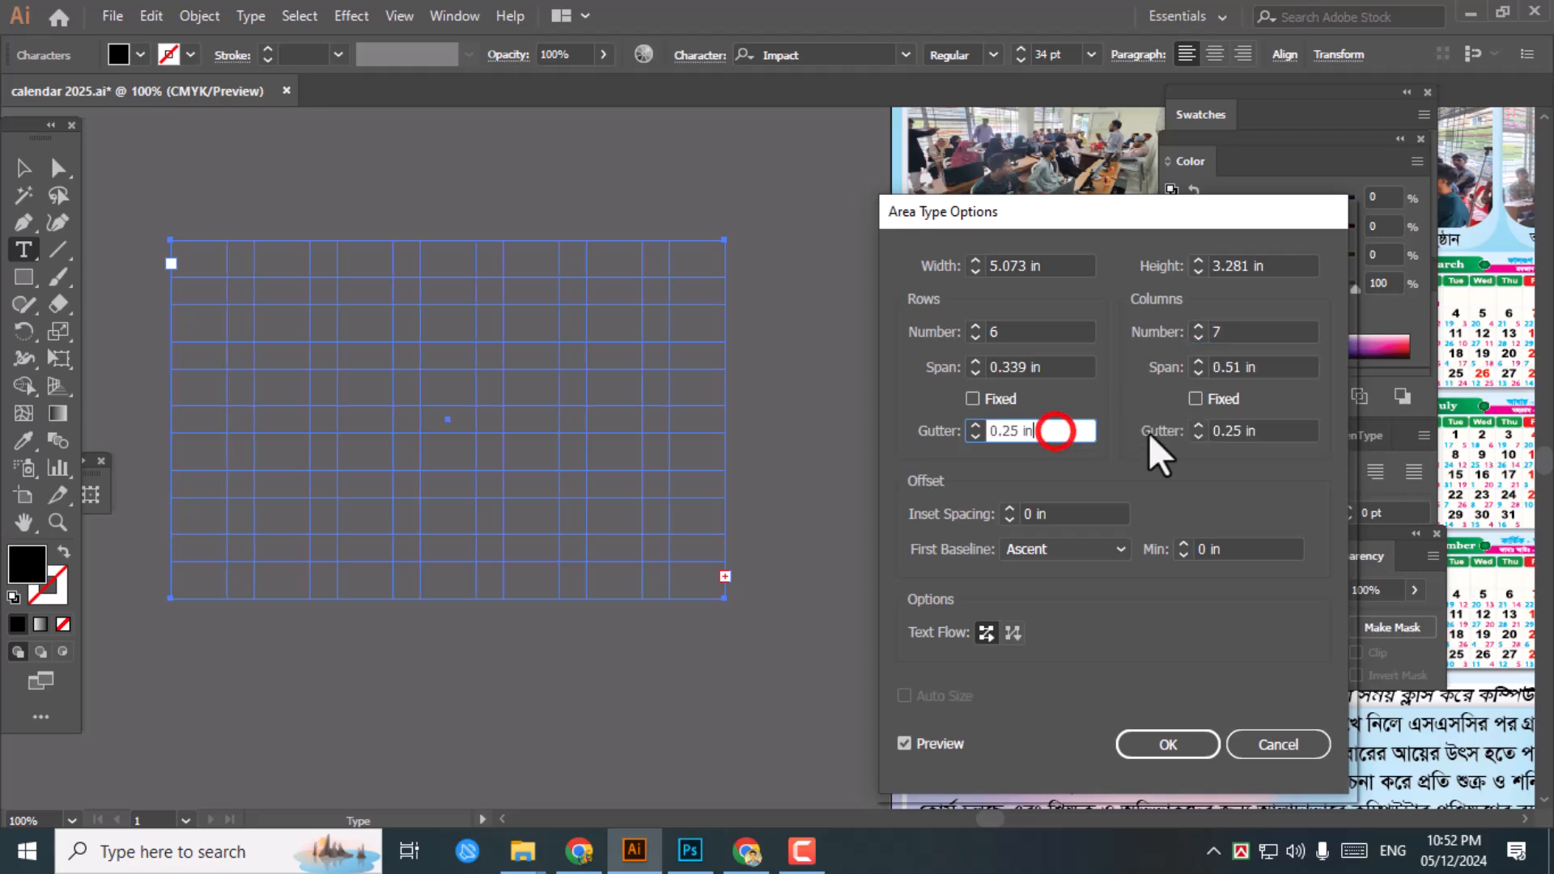
{"action": "double_click", "coordinate": [1054, 429]}
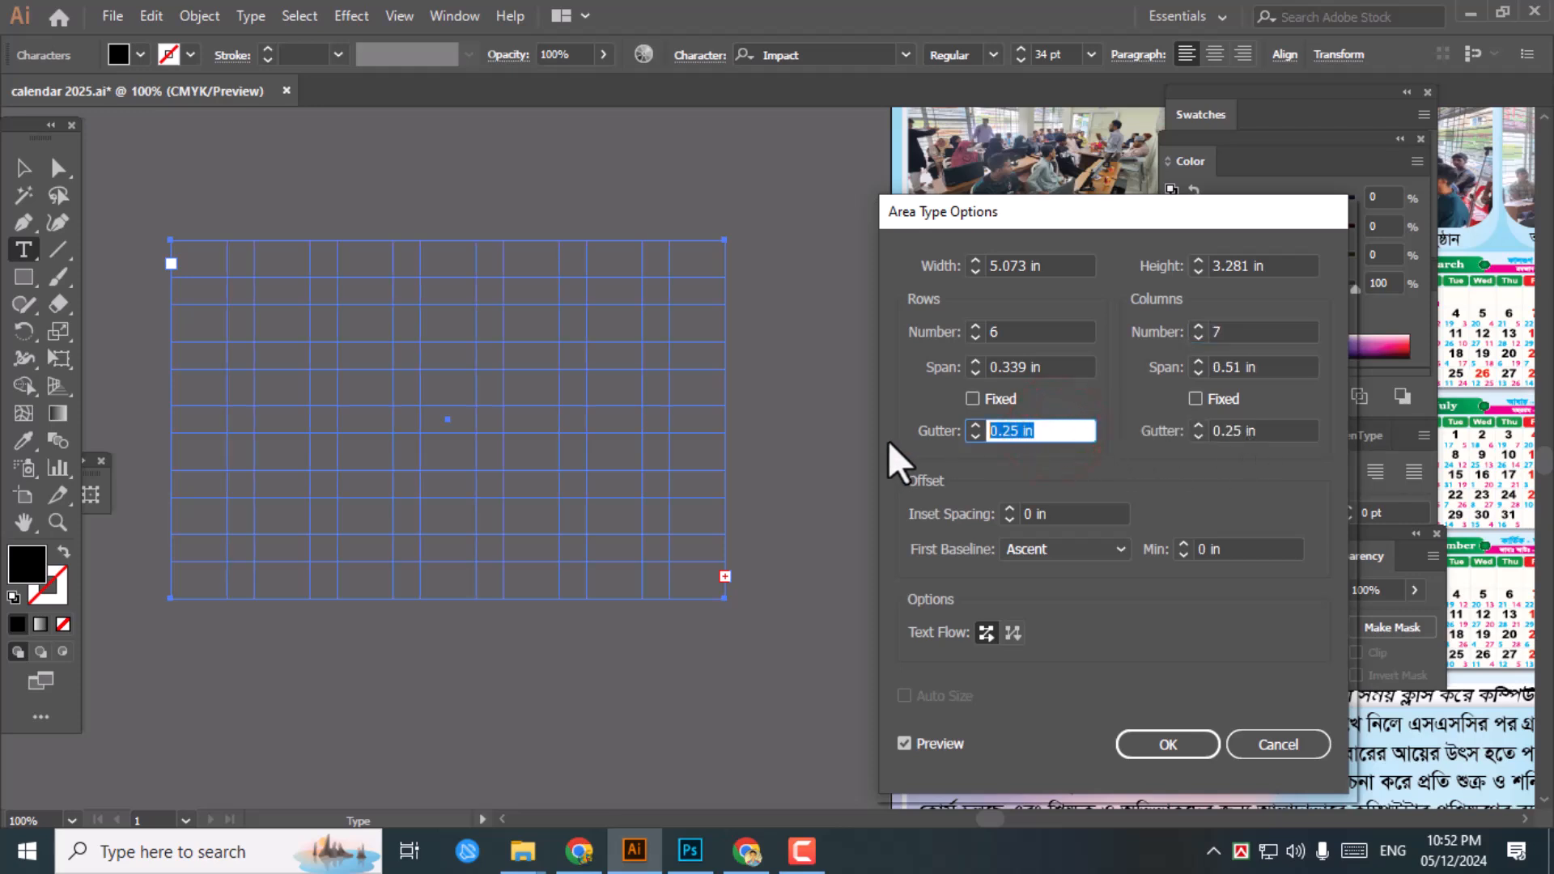
{"action": "type", "text": "0"}
{"action": "double_click", "coordinate": [1269, 435]}
{"action": "type", "text": "0"}
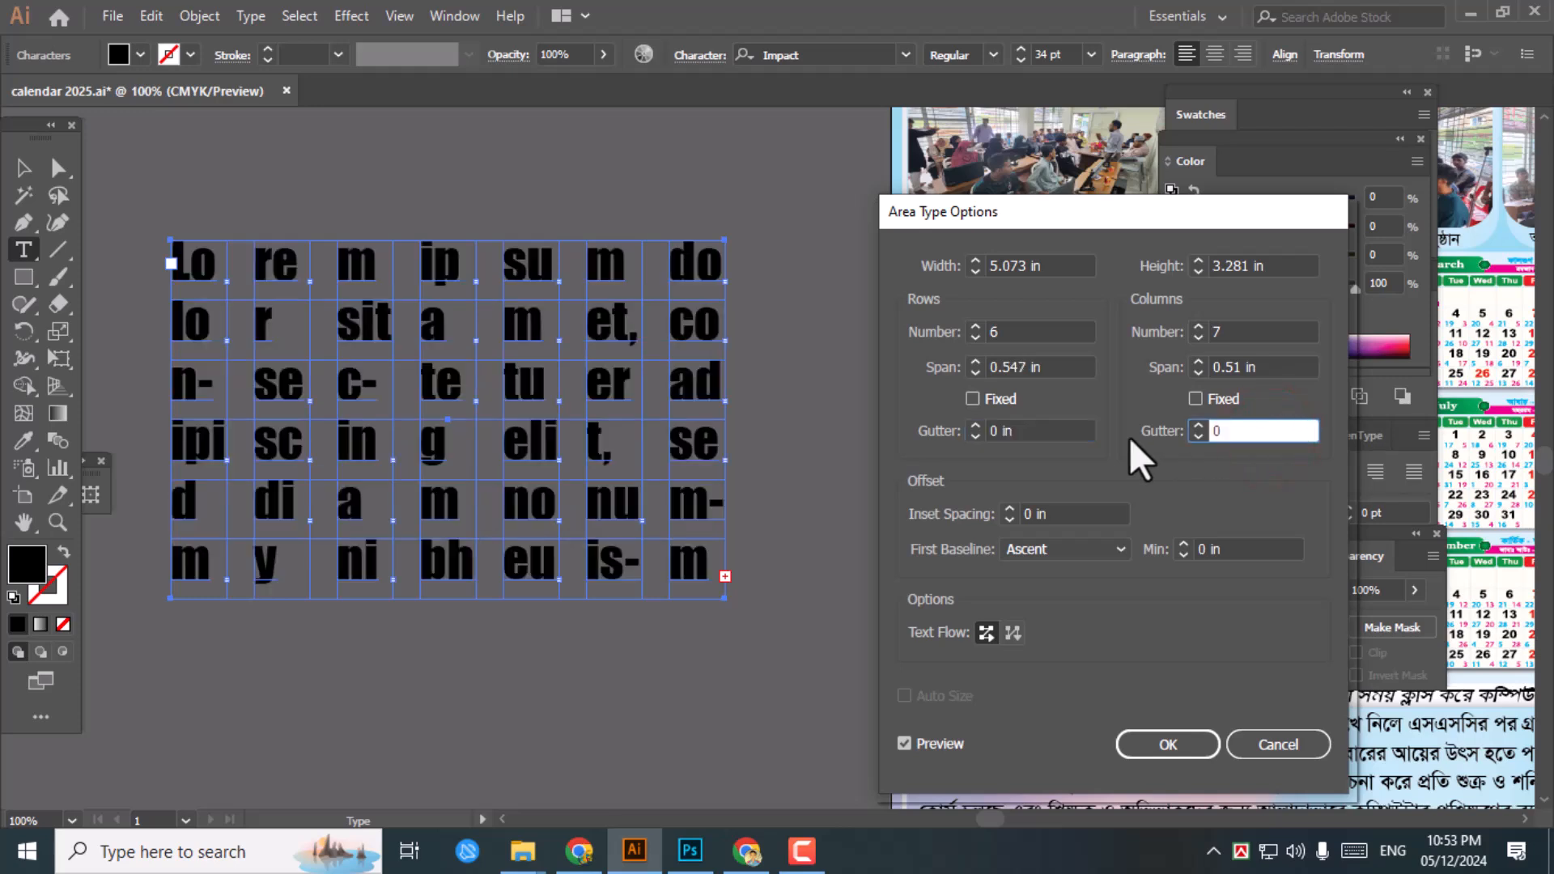
Increase the row and column gutters of the text grid to 0.125 in
{"action": "left_click", "coordinate": [1027, 435]}
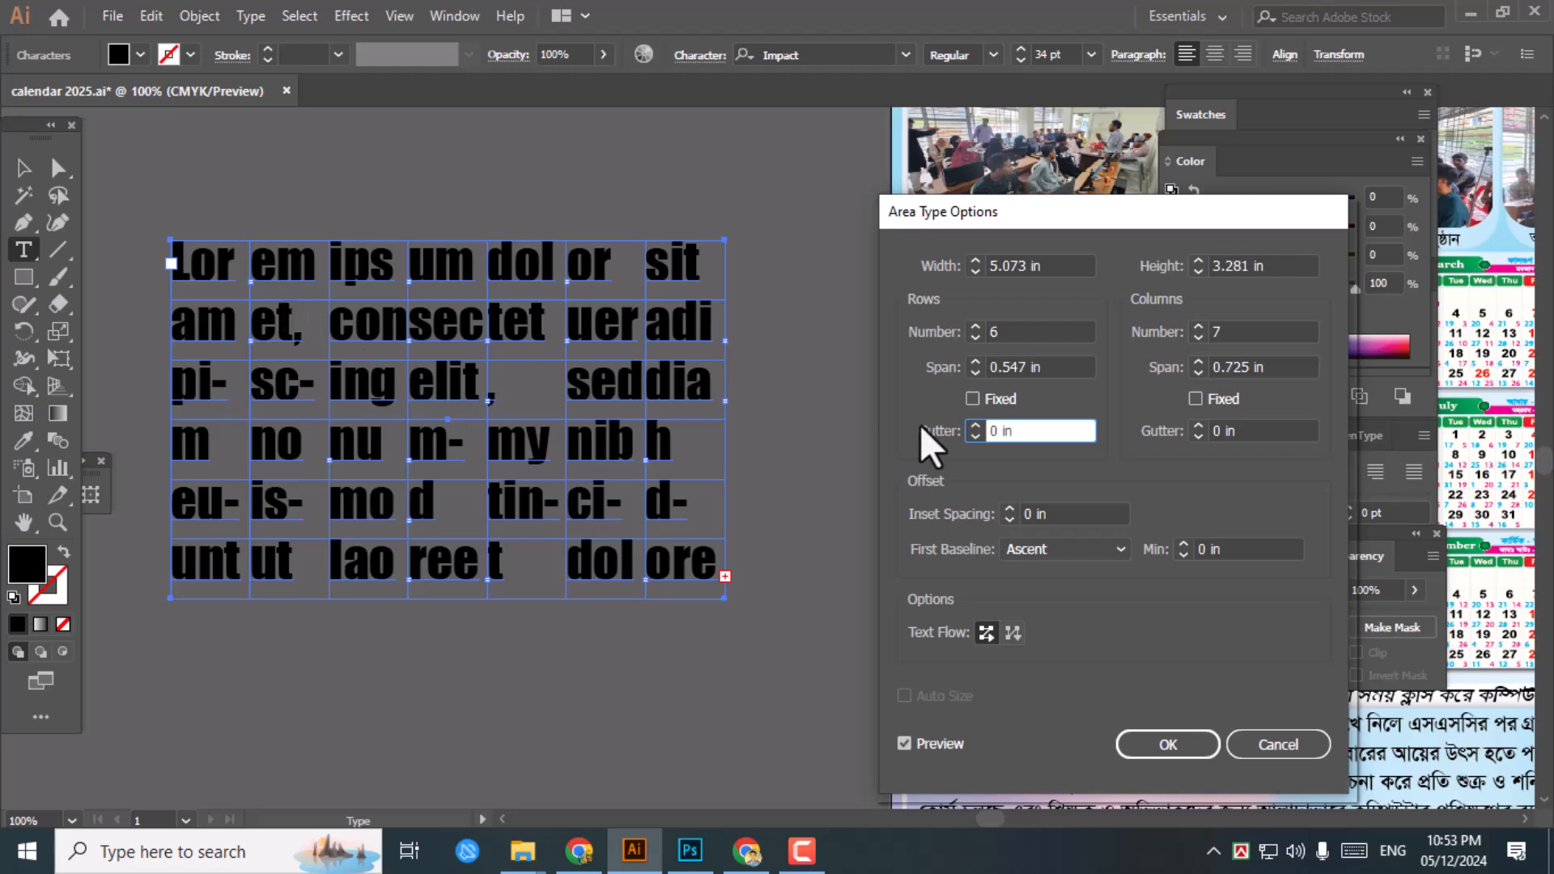
{"action": "left_click", "coordinate": [975, 422]}
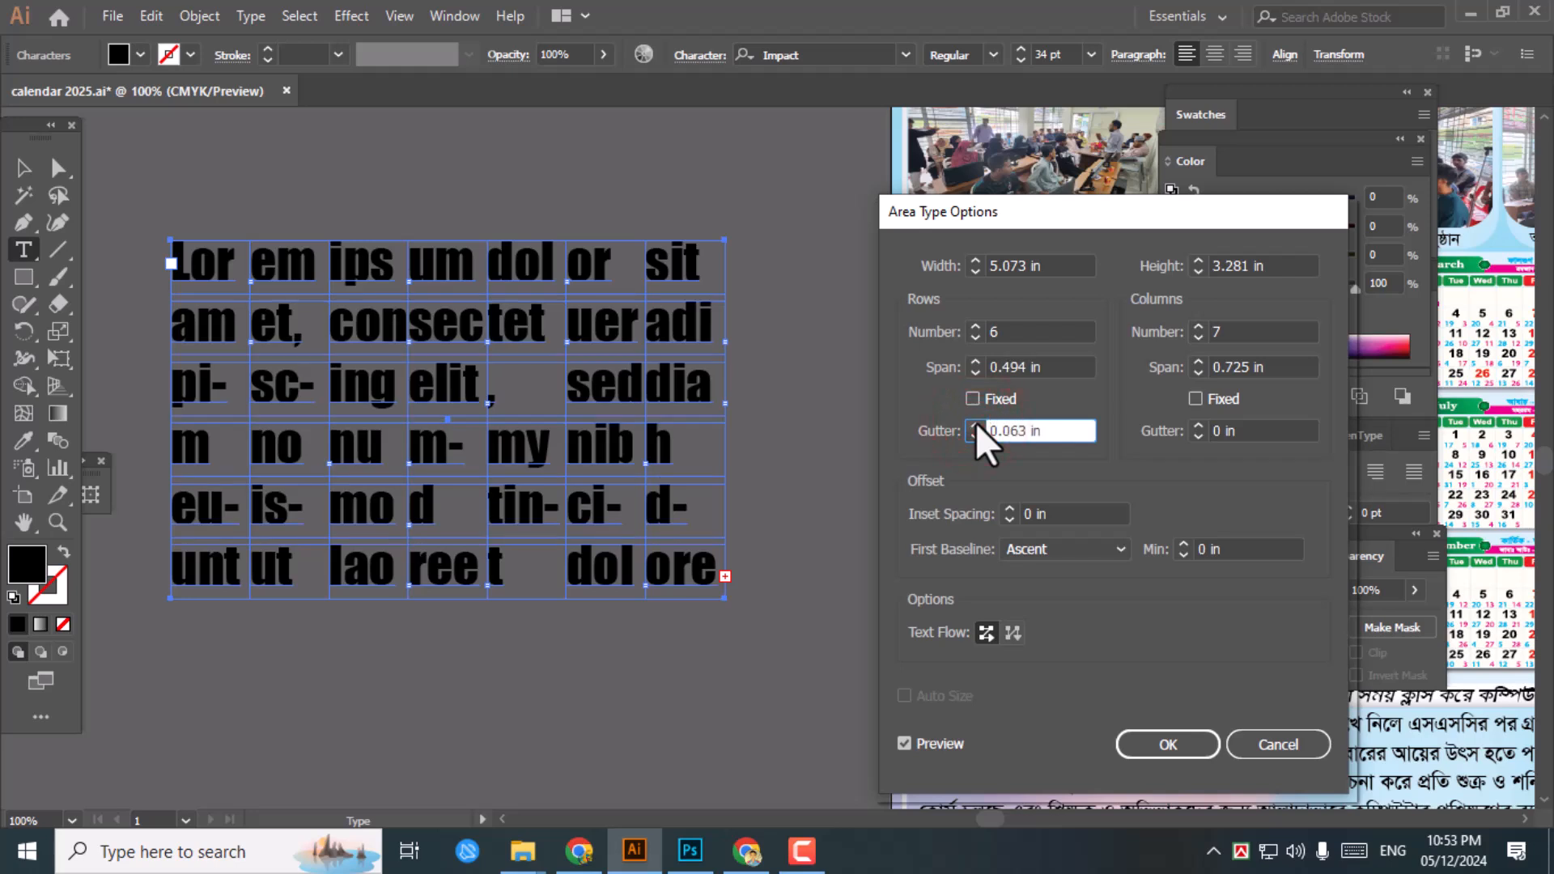
{"action": "left_click", "coordinate": [1199, 426]}
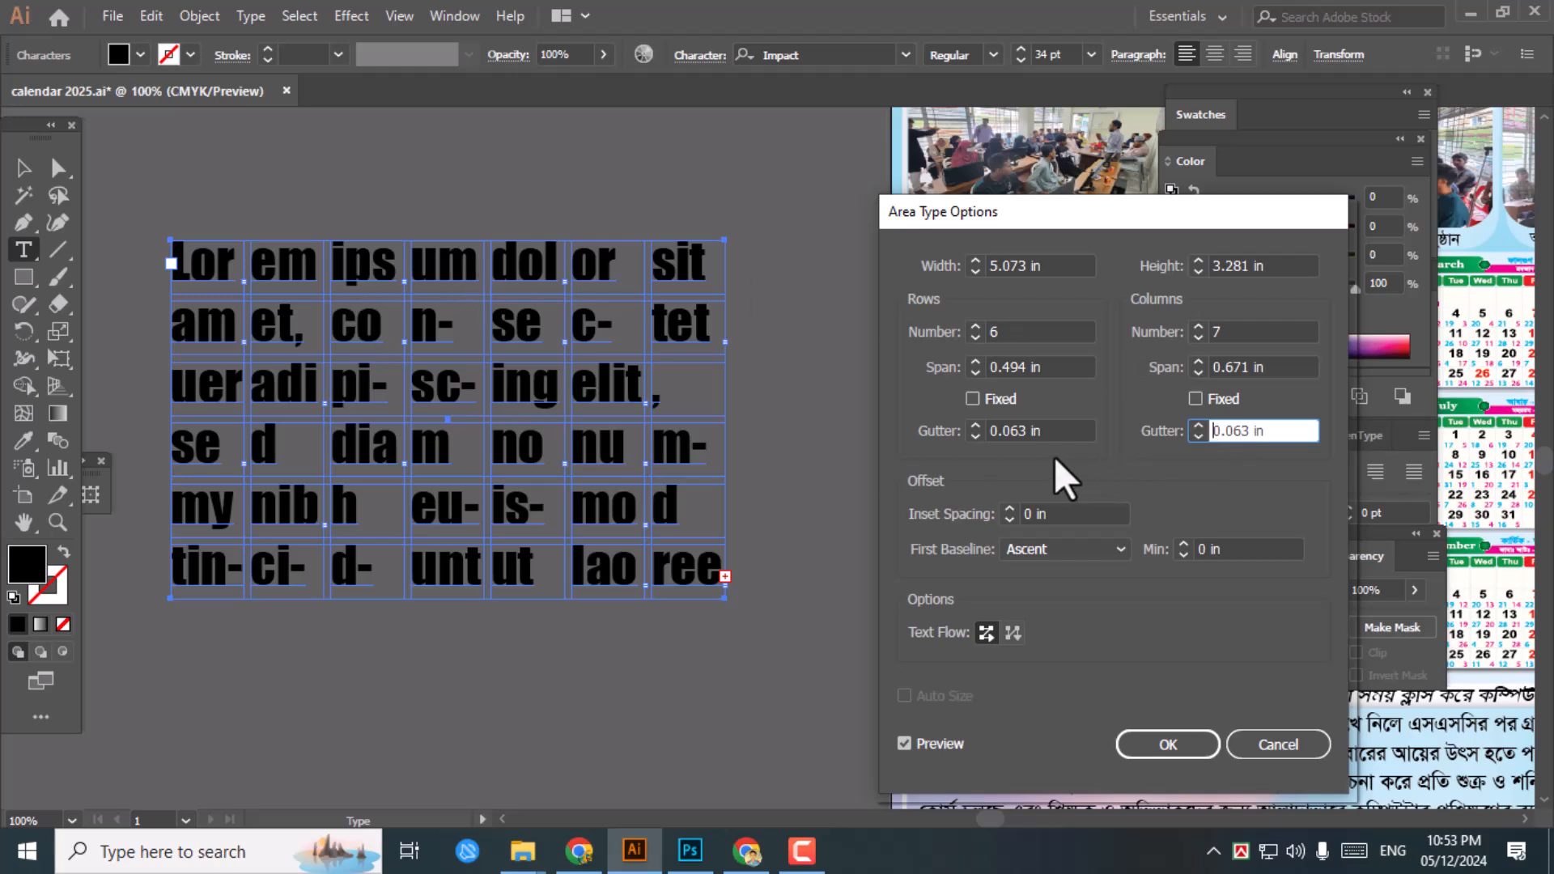
{"action": "left_click", "coordinate": [974, 425]}
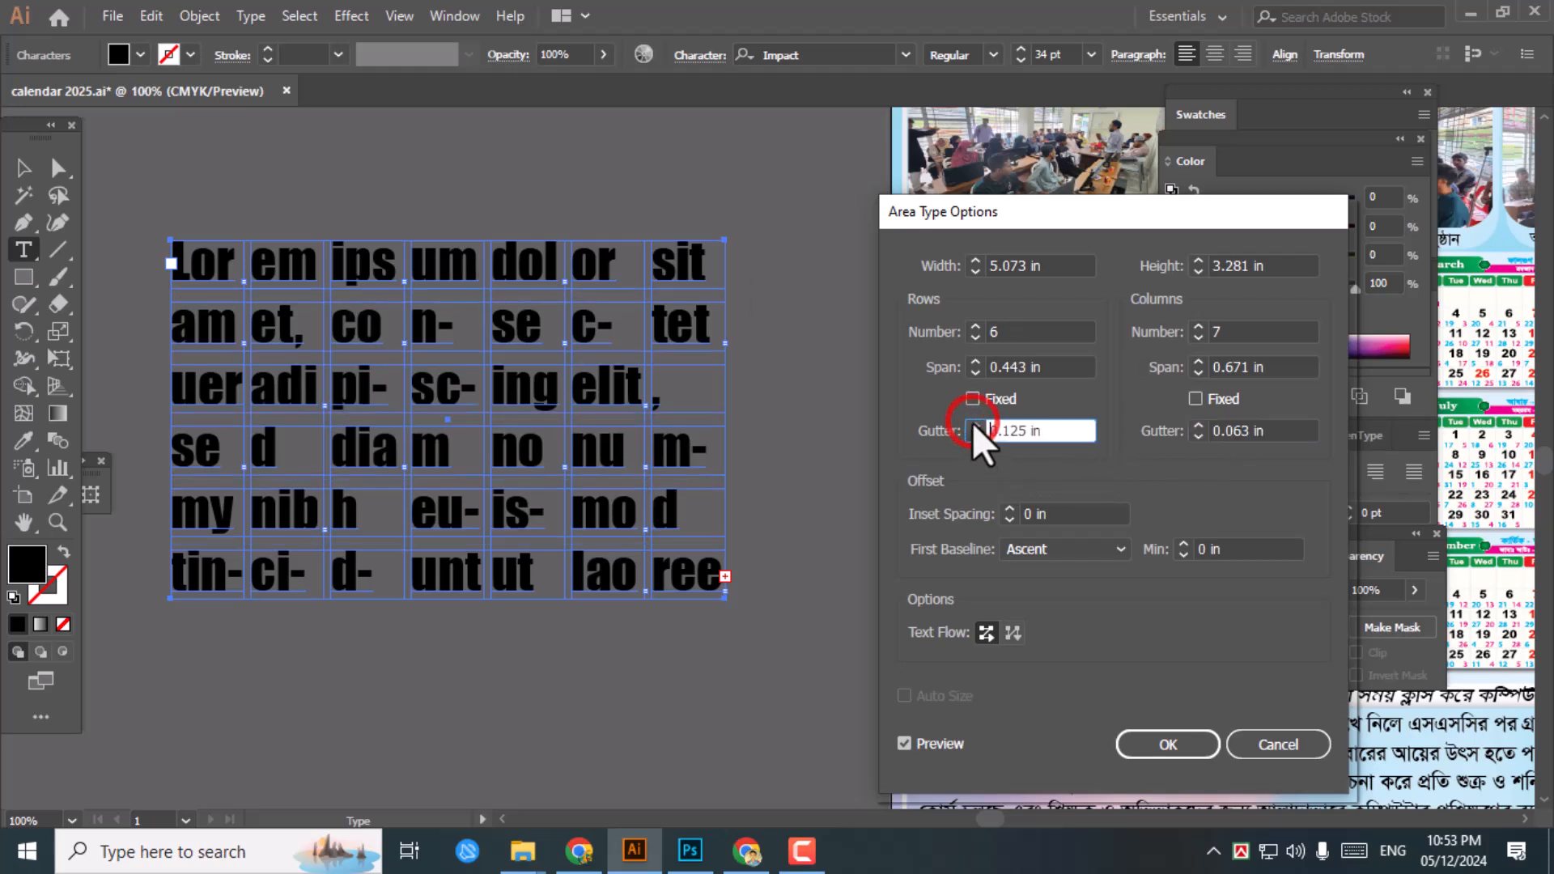
{"action": "left_click", "coordinate": [1196, 425]}
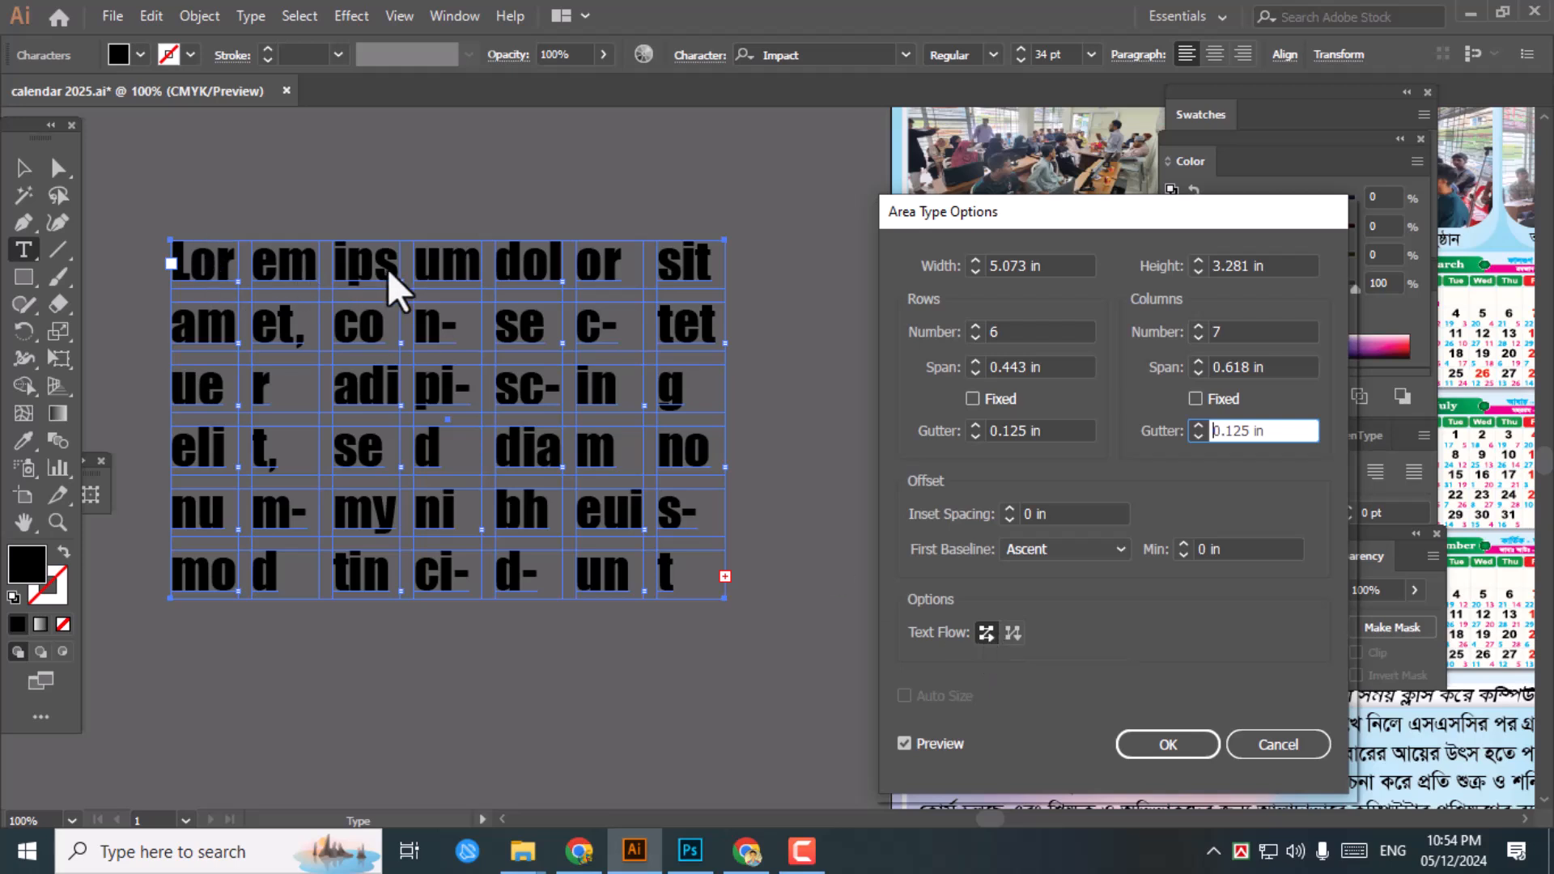
Try the column-wise text flow, restore the row-wise flow, and apply the area type options
{"action": "left_click", "coordinate": [295, 263]}
{"action": "left_click", "coordinate": [362, 262]}
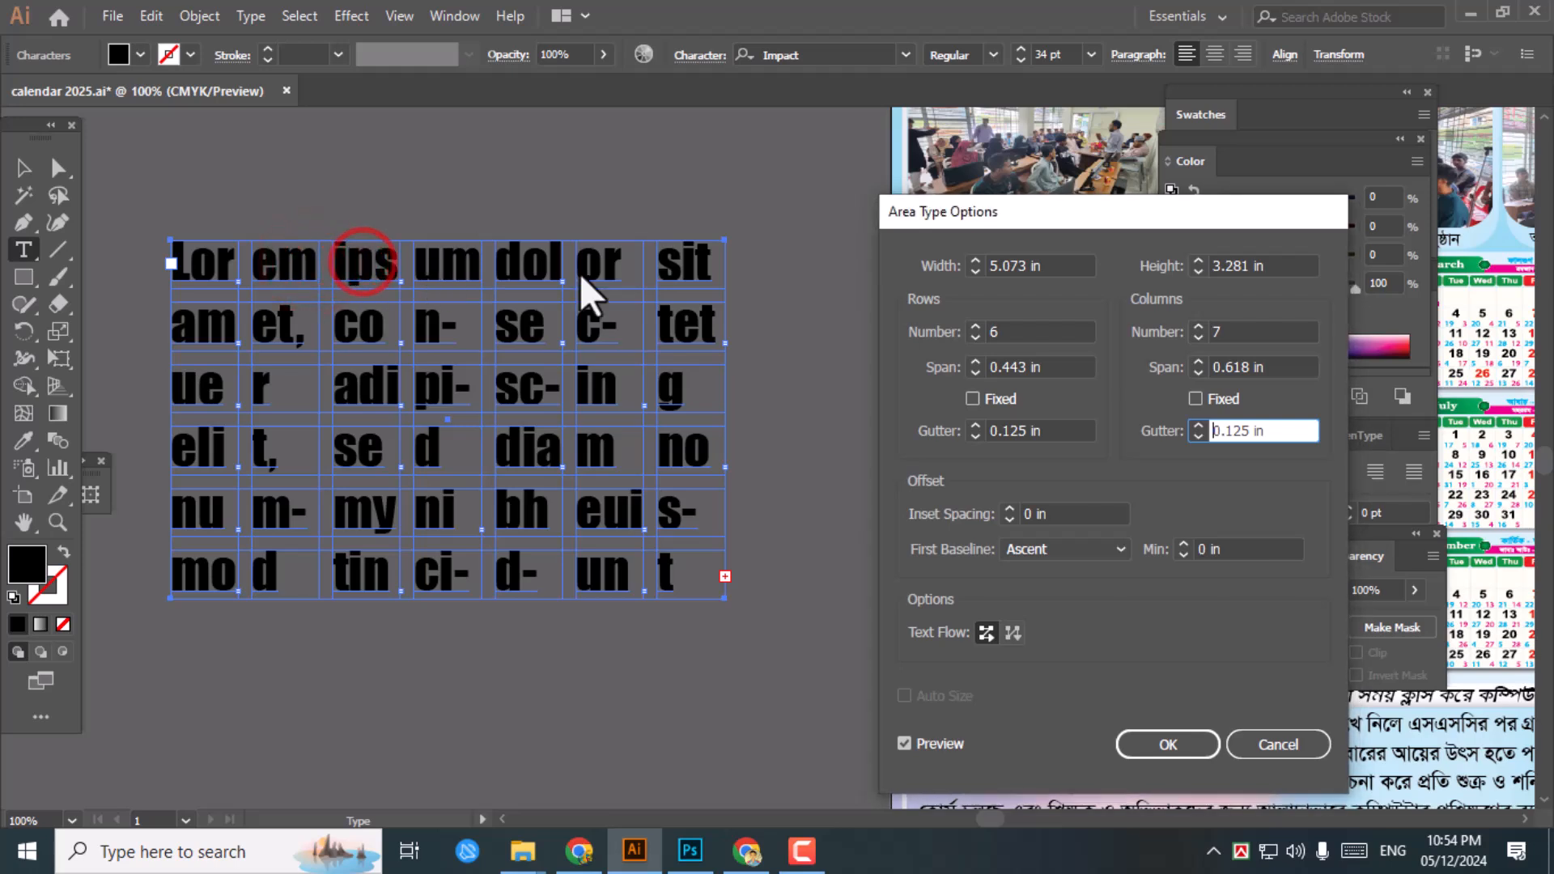
{"action": "left_click", "coordinate": [1013, 634]}
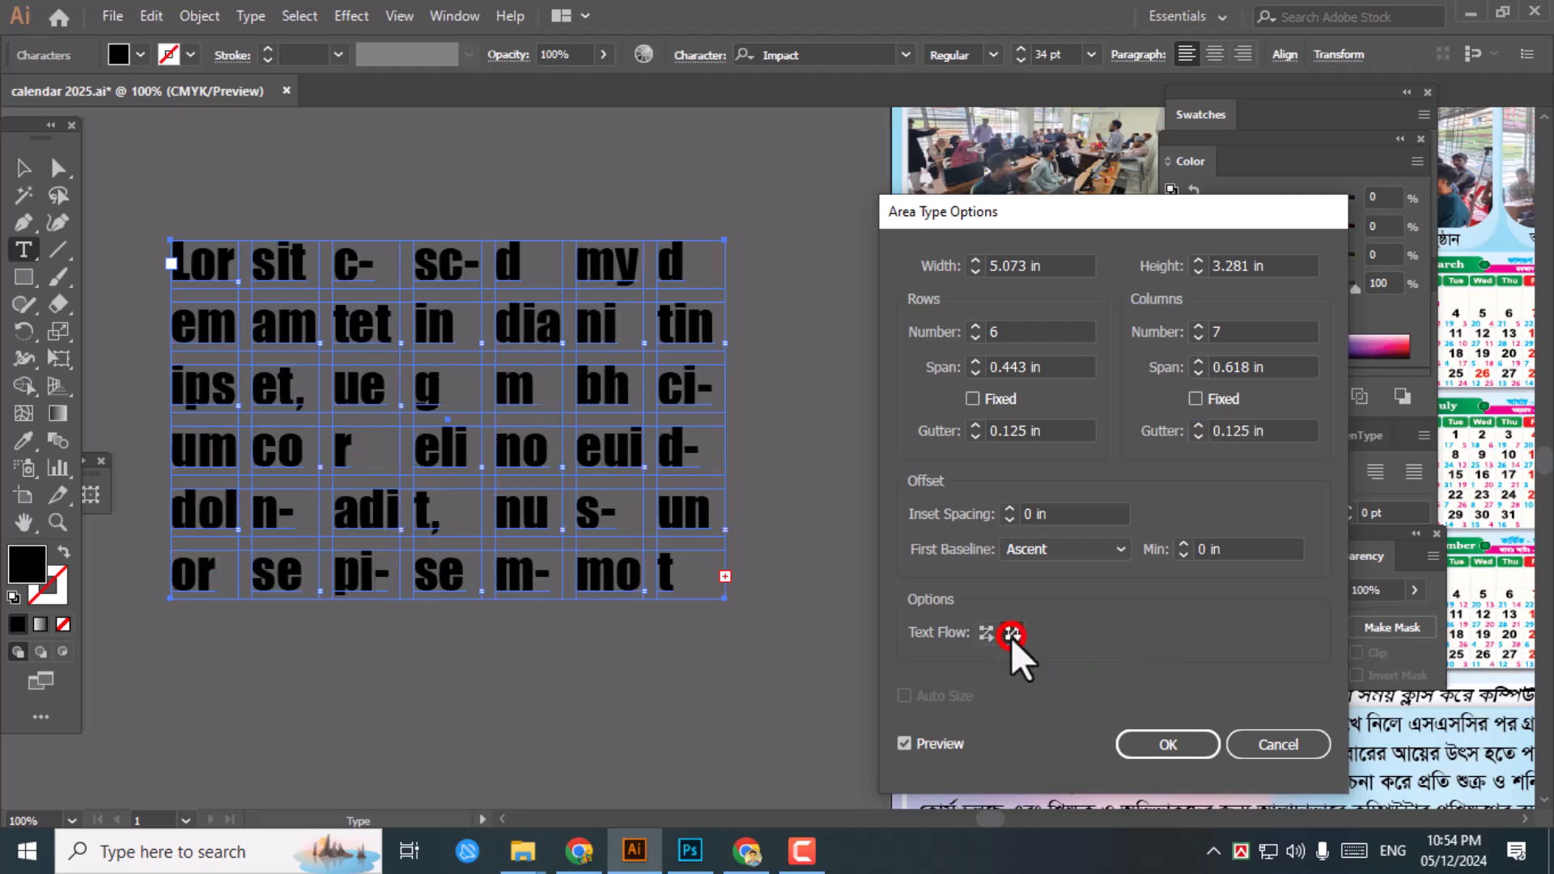
{"action": "left_click", "coordinate": [202, 263]}
{"action": "left_click", "coordinate": [225, 327]}
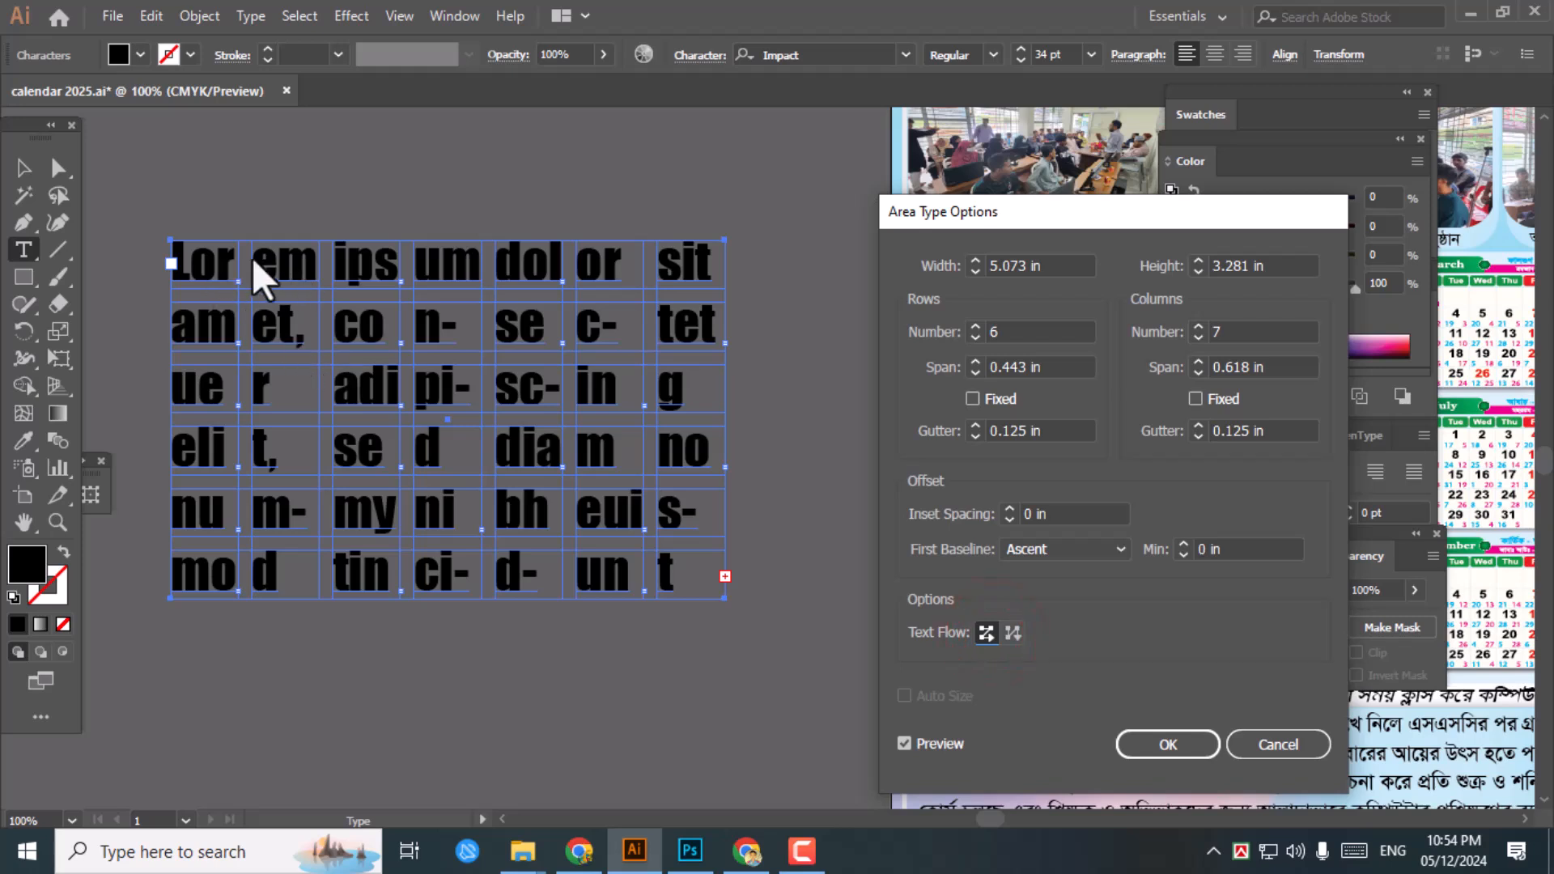
{"action": "left_click", "coordinate": [293, 263]}
{"action": "left_click", "coordinate": [1164, 742]}
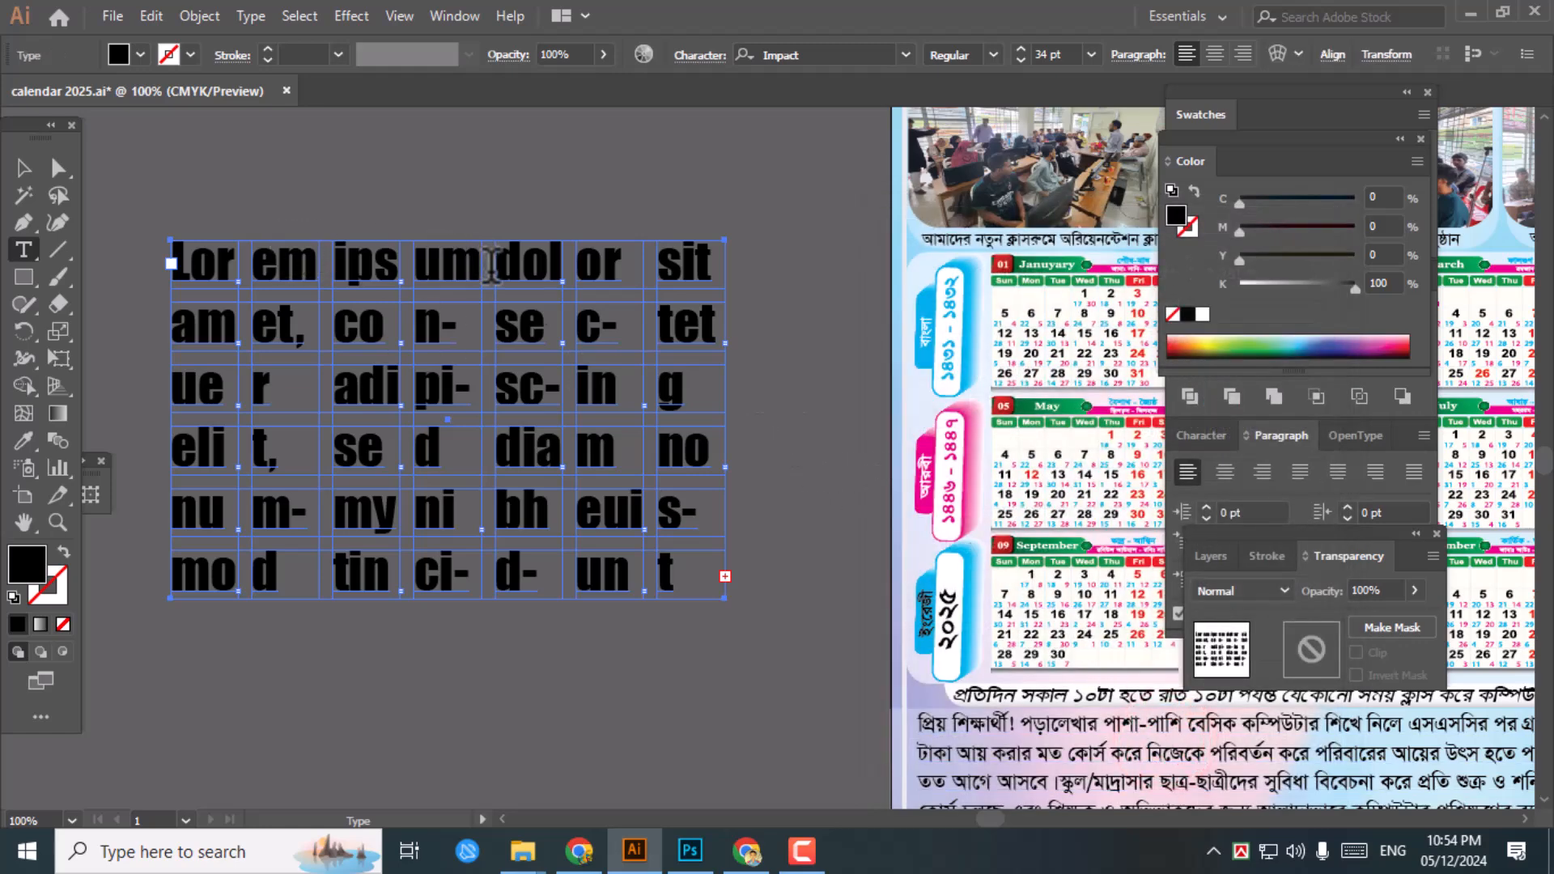
Draw a rectangle over the text grid with the Rectangle tool, starting at the grid's upper-left corner
{"action": "left_click", "coordinate": [22, 275]}
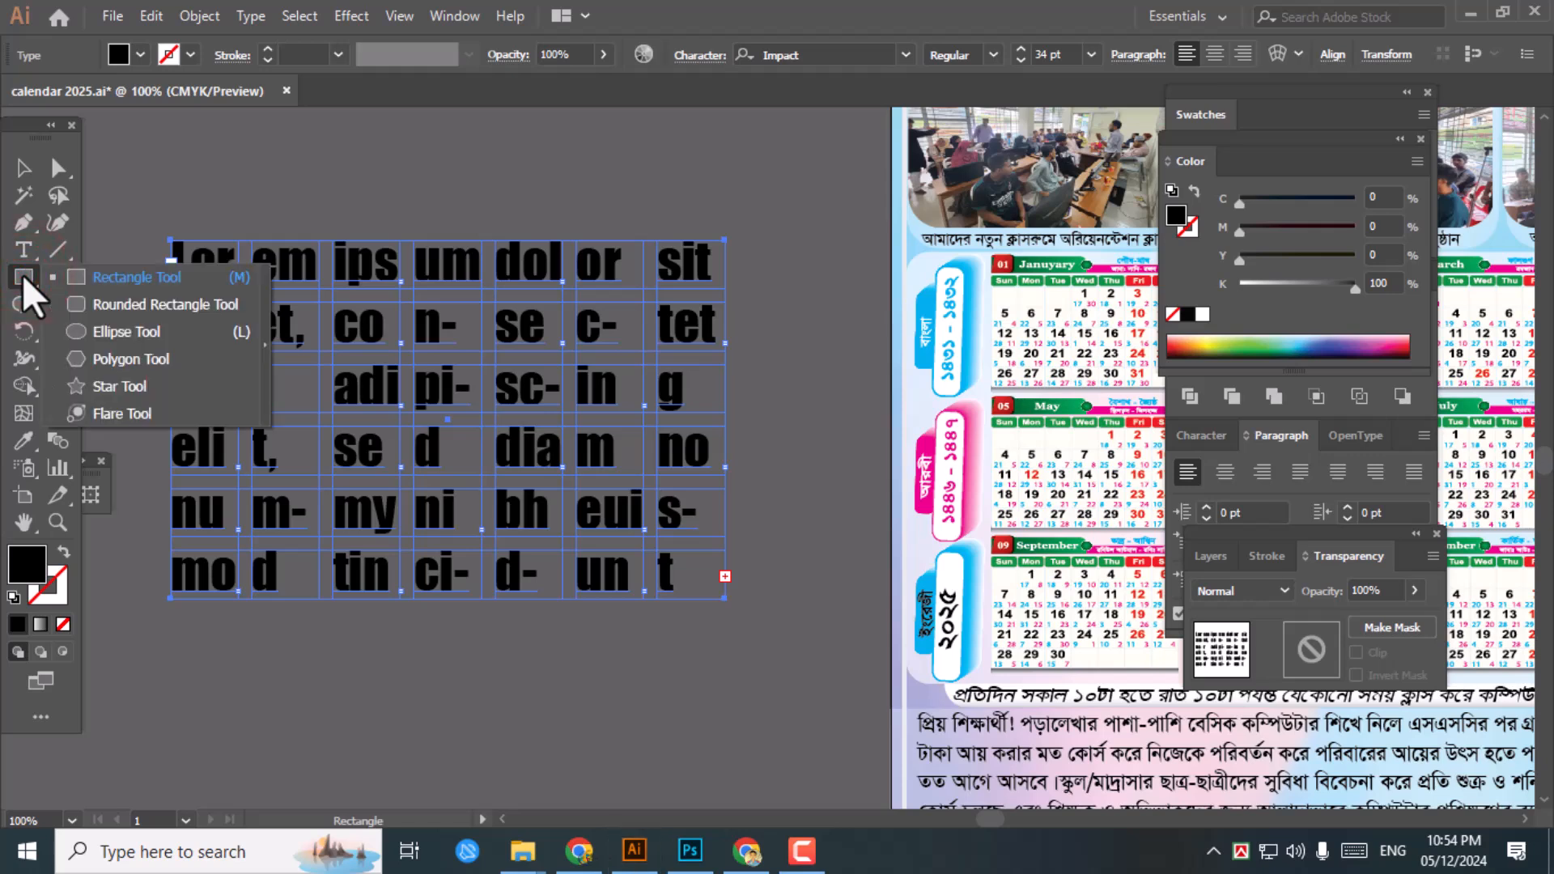
{"action": "left_click", "coordinate": [94, 278]}
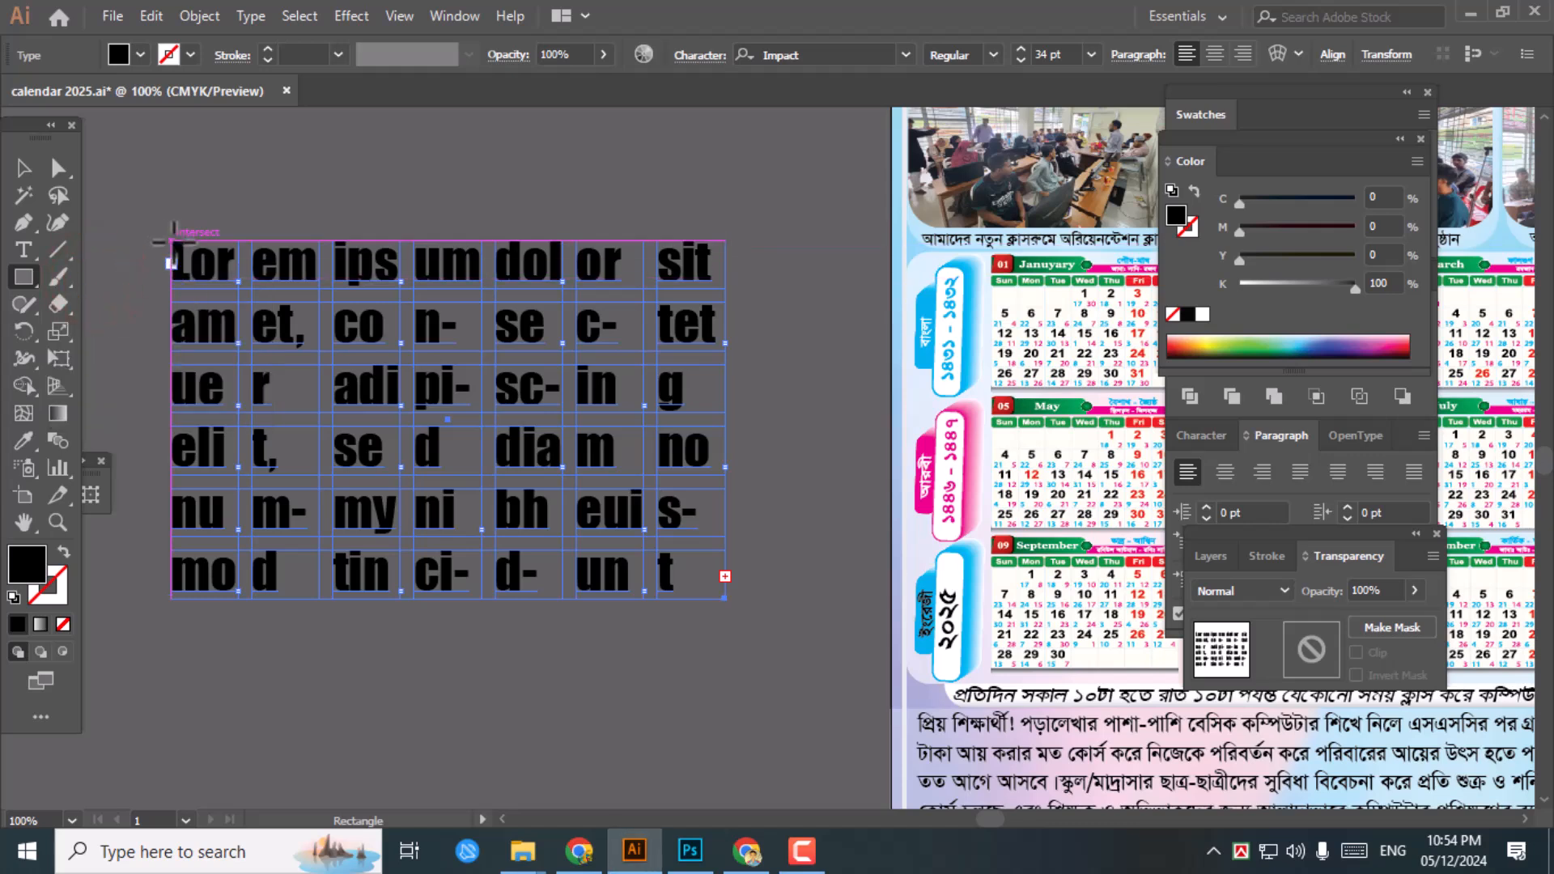
{"action": "left_click_drag", "start_coordinate": [172, 241], "coordinate": [721, 589]}
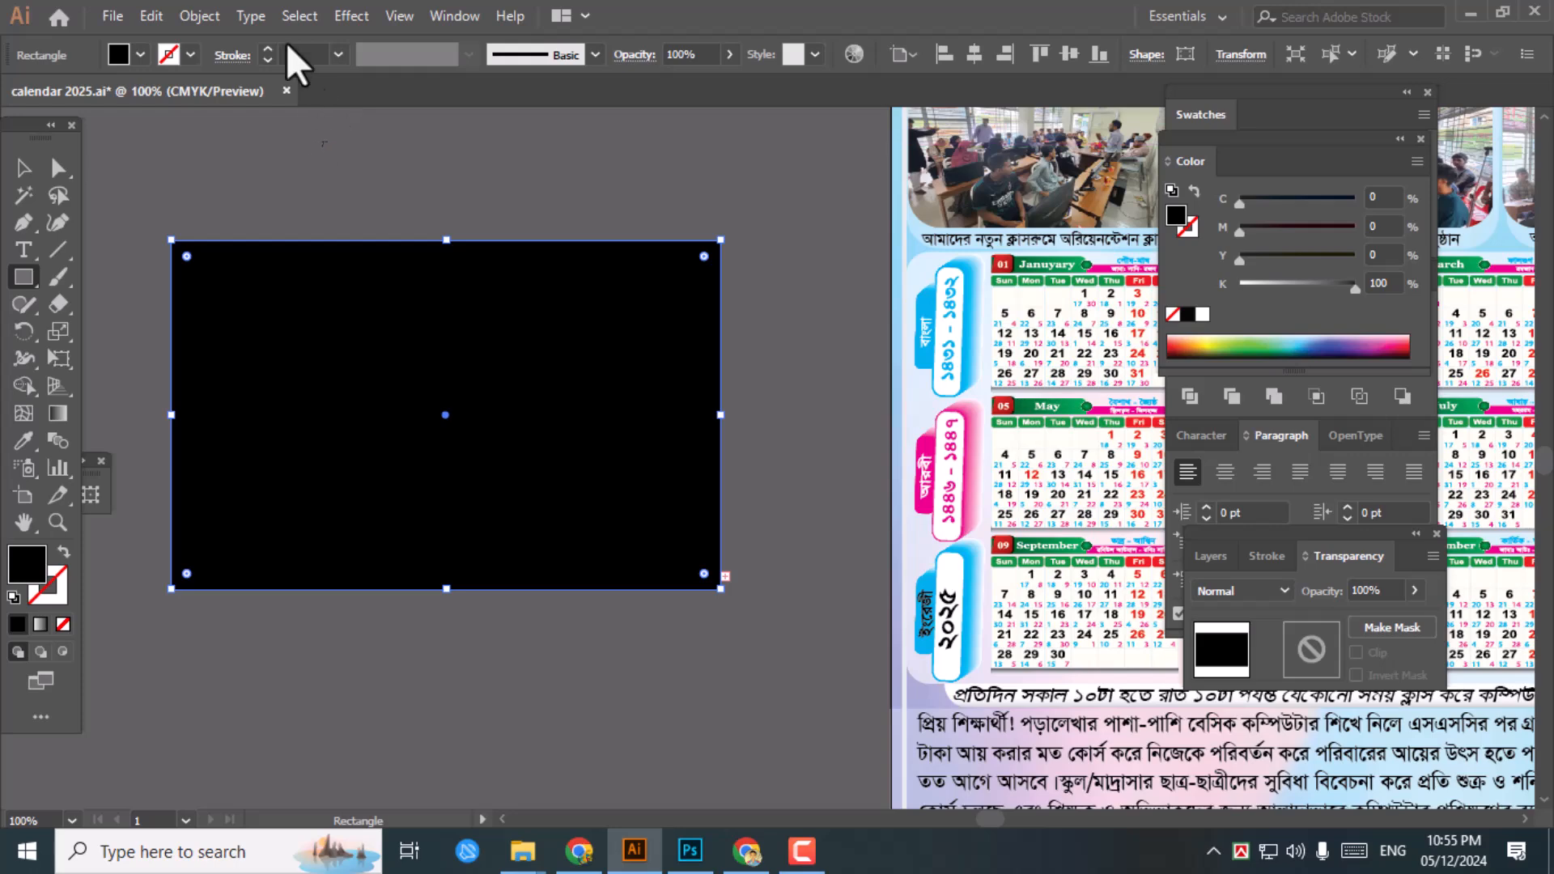
Split the black rectangle into a grid of 6 rows and 7 columns, with the preview turned on
{"action": "left_click", "coordinate": [191, 21]}
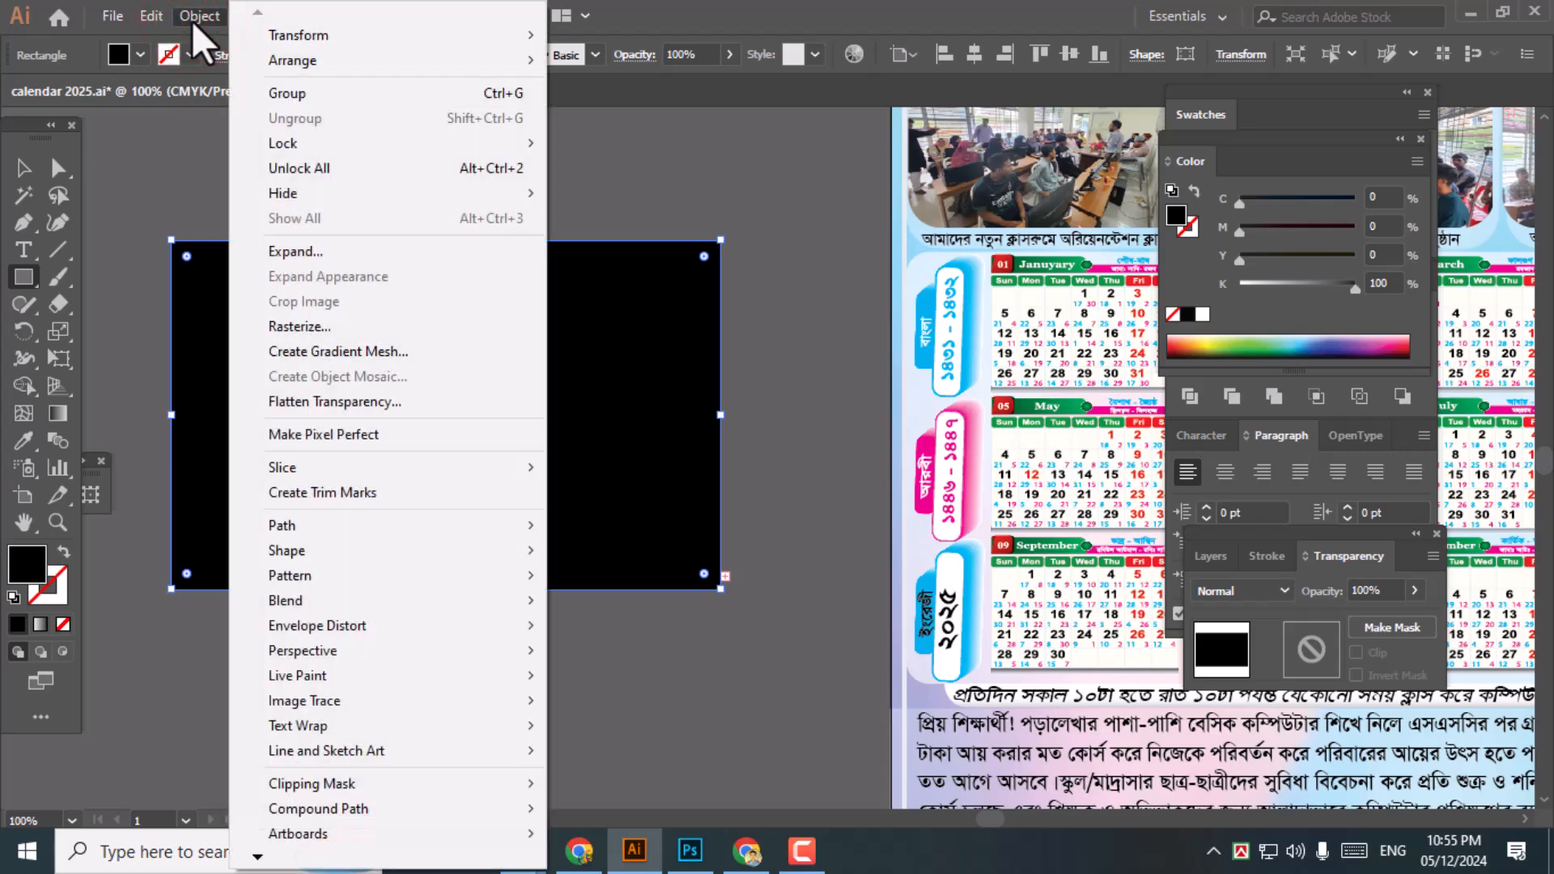
{"action": "mouse_move", "coordinate": [300, 581]}
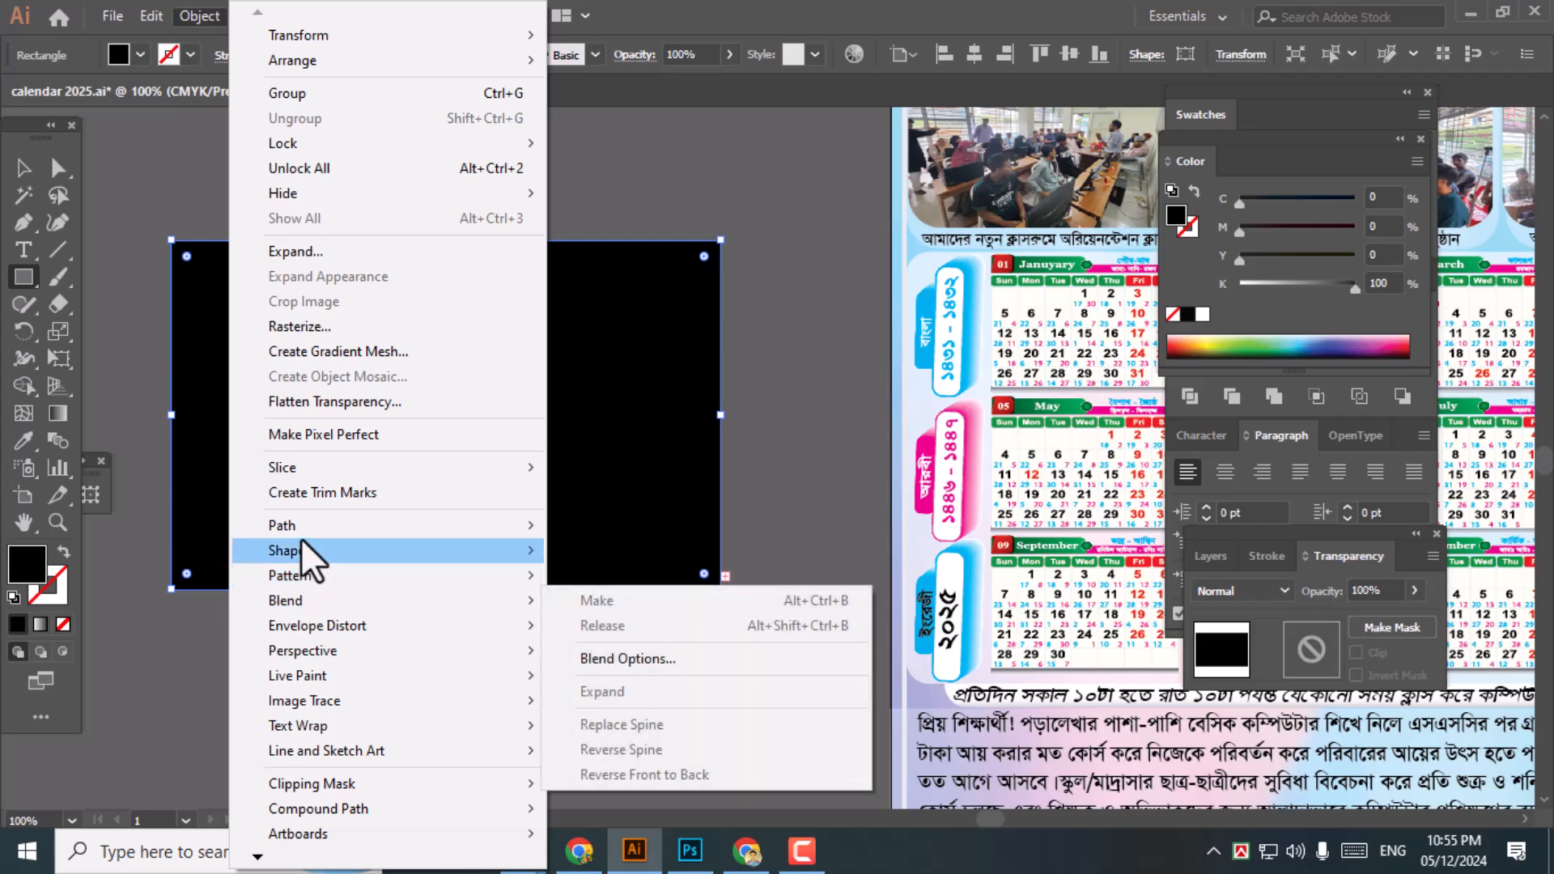
{"action": "mouse_move", "coordinate": [299, 526]}
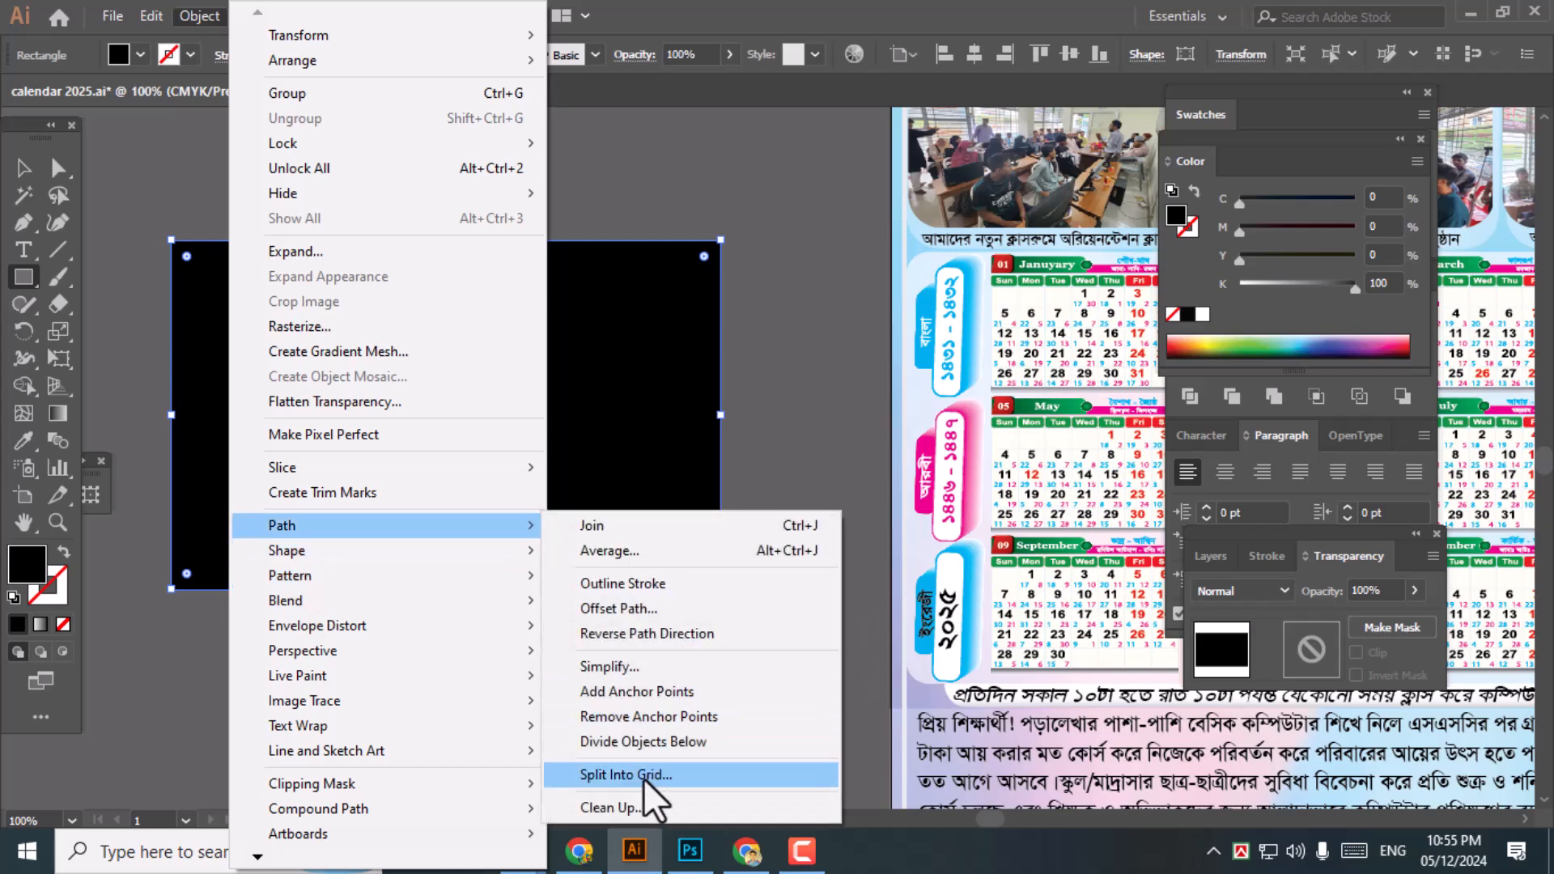
{"action": "left_click", "coordinate": [688, 774]}
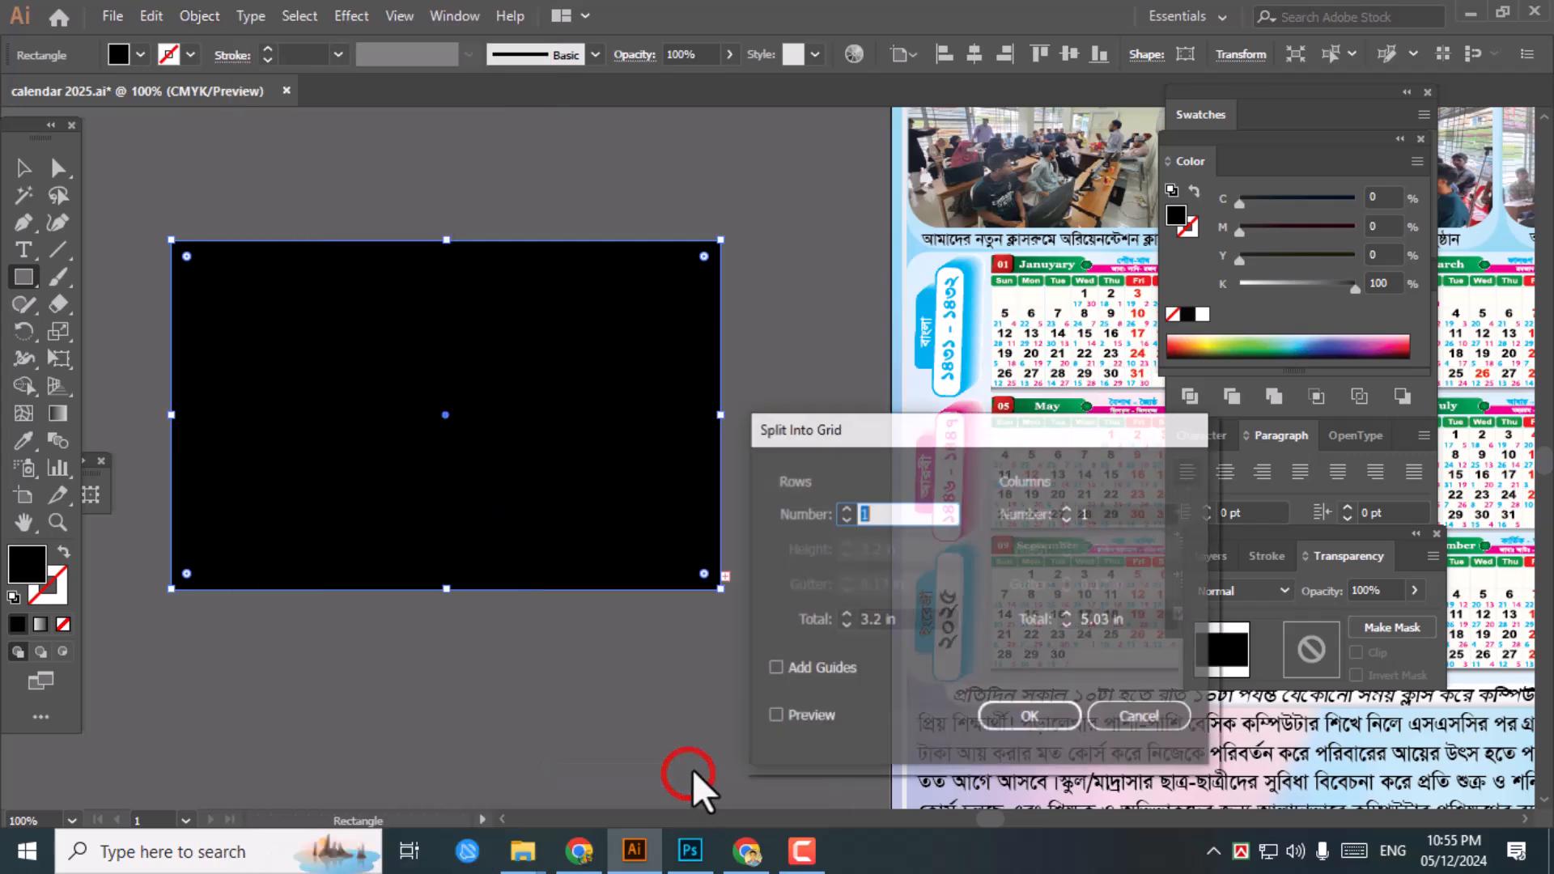
{"action": "left_click", "coordinate": [782, 714]}
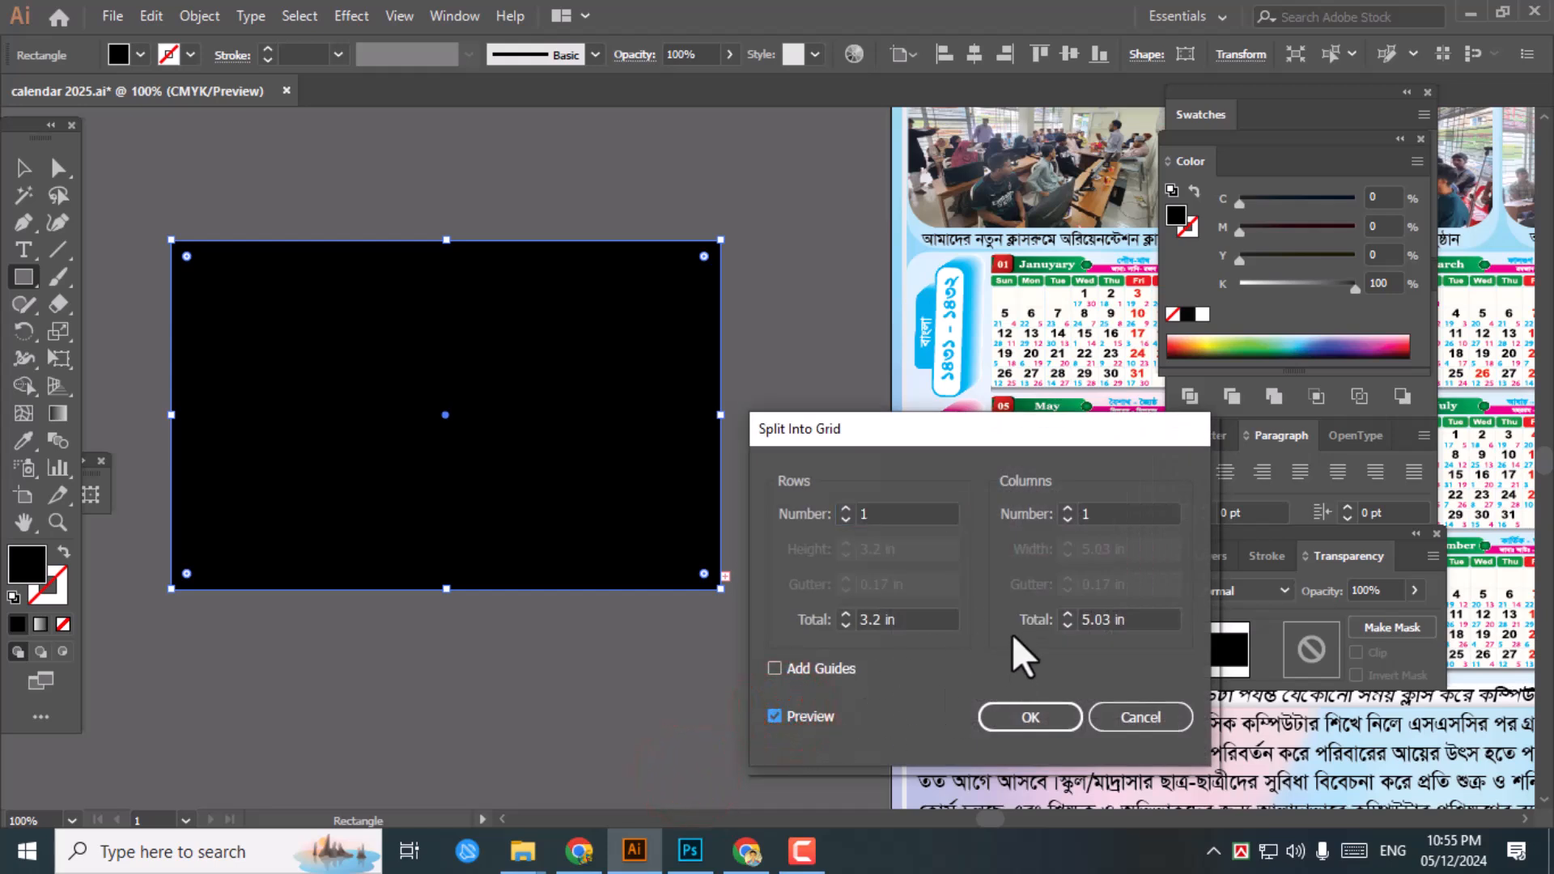
{"action": "left_click", "coordinate": [885, 518]}
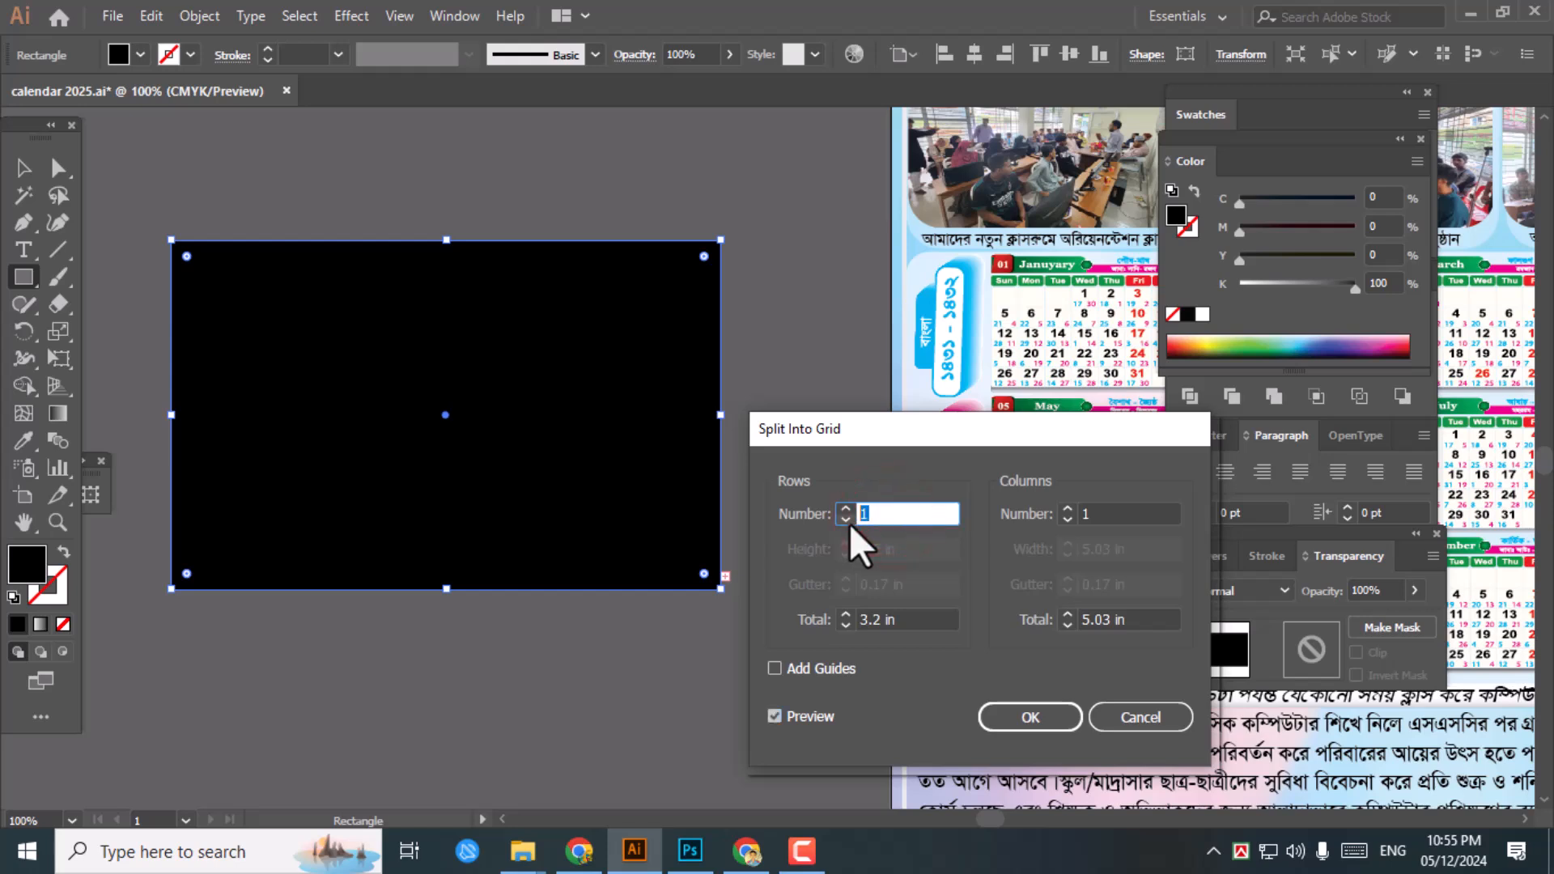
{"action": "type", "text": "6"}
{"action": "left_click", "coordinate": [1106, 515]}
{"action": "type", "text": "7"}
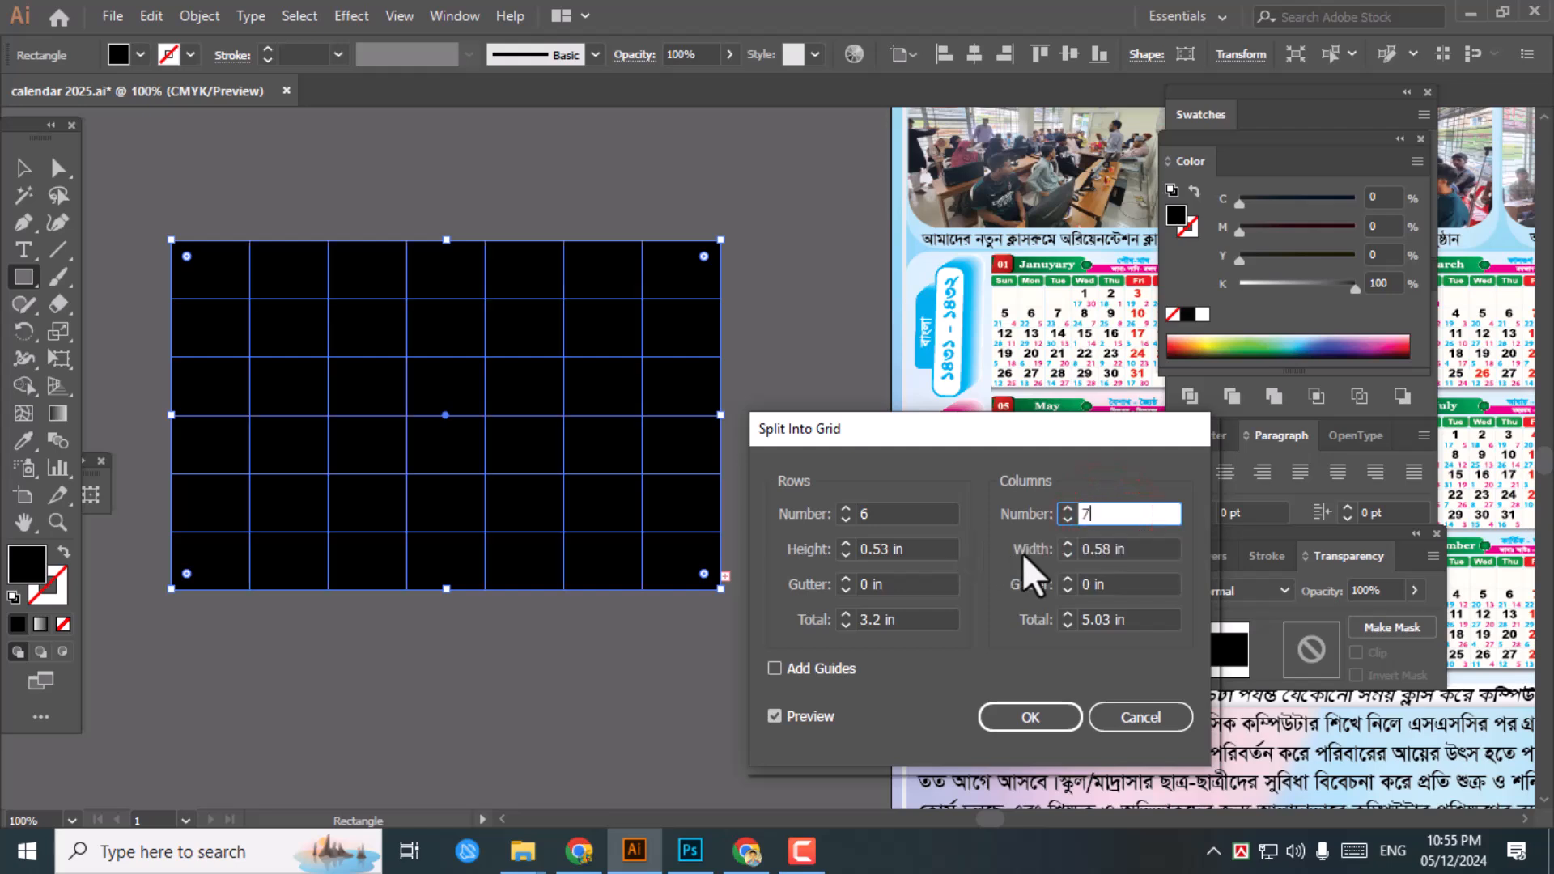
Set the row and column gutters of the rectangle grid to 0.1 in and apply the split
{"action": "left_click", "coordinate": [846, 578]}
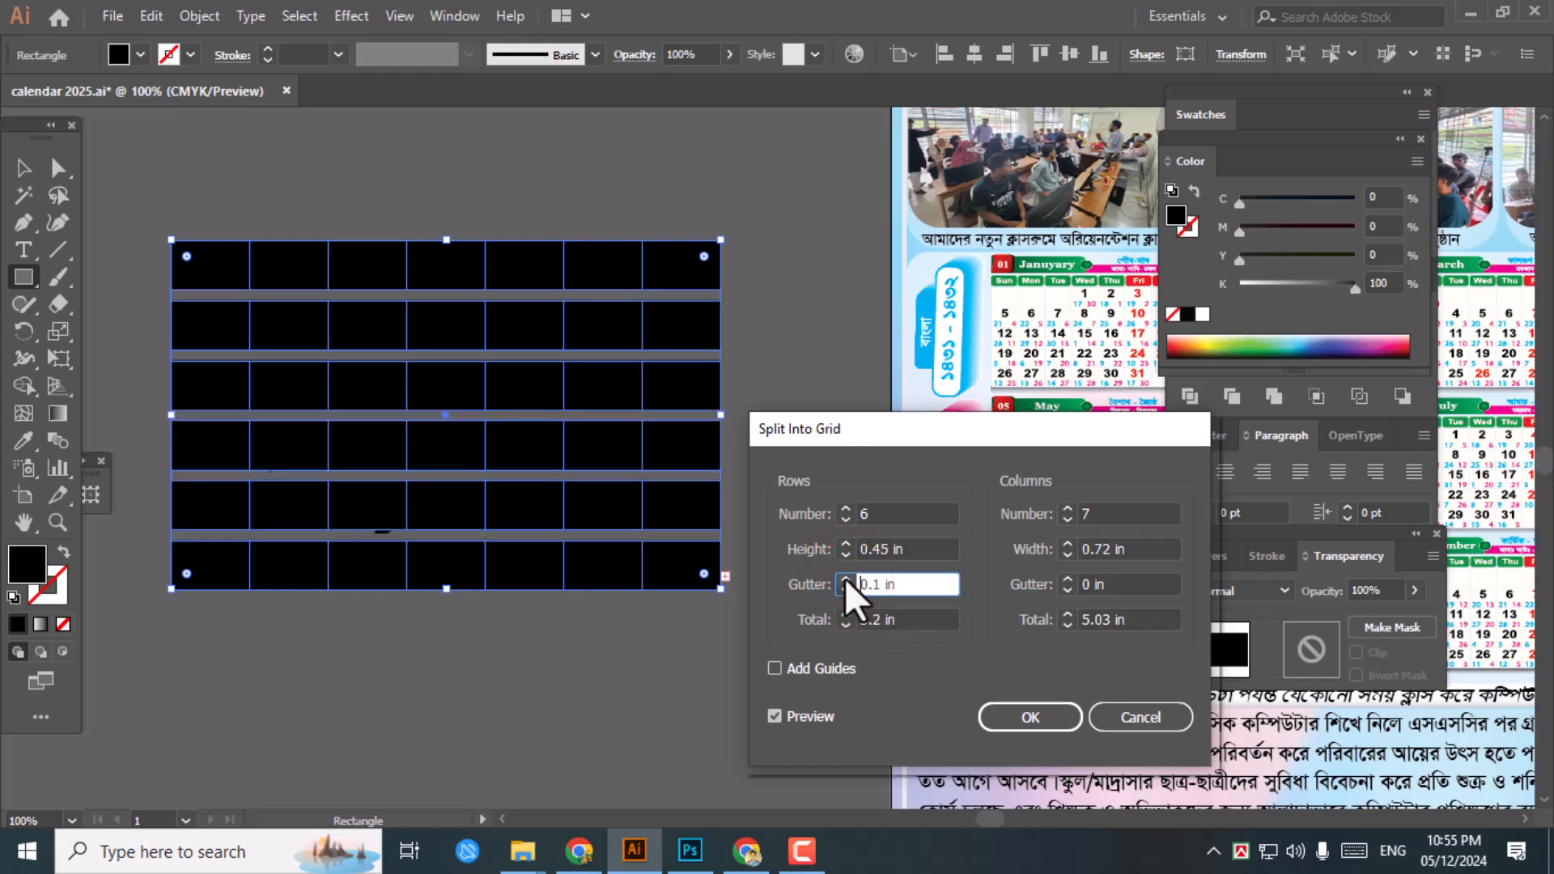
{"action": "left_click", "coordinate": [1069, 578]}
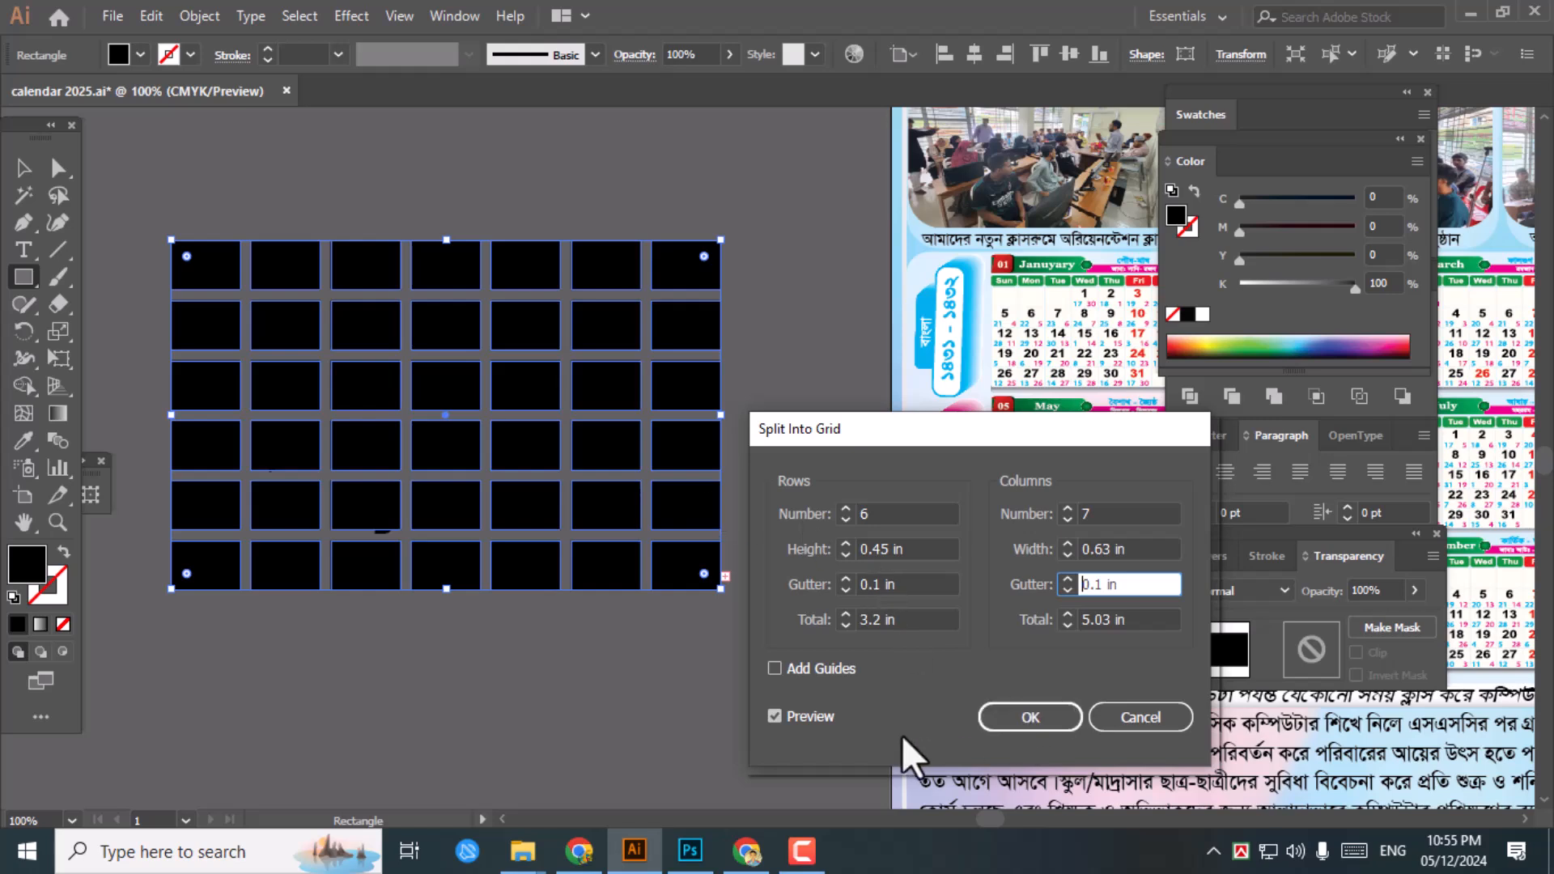
{"action": "left_click", "coordinate": [1024, 717]}
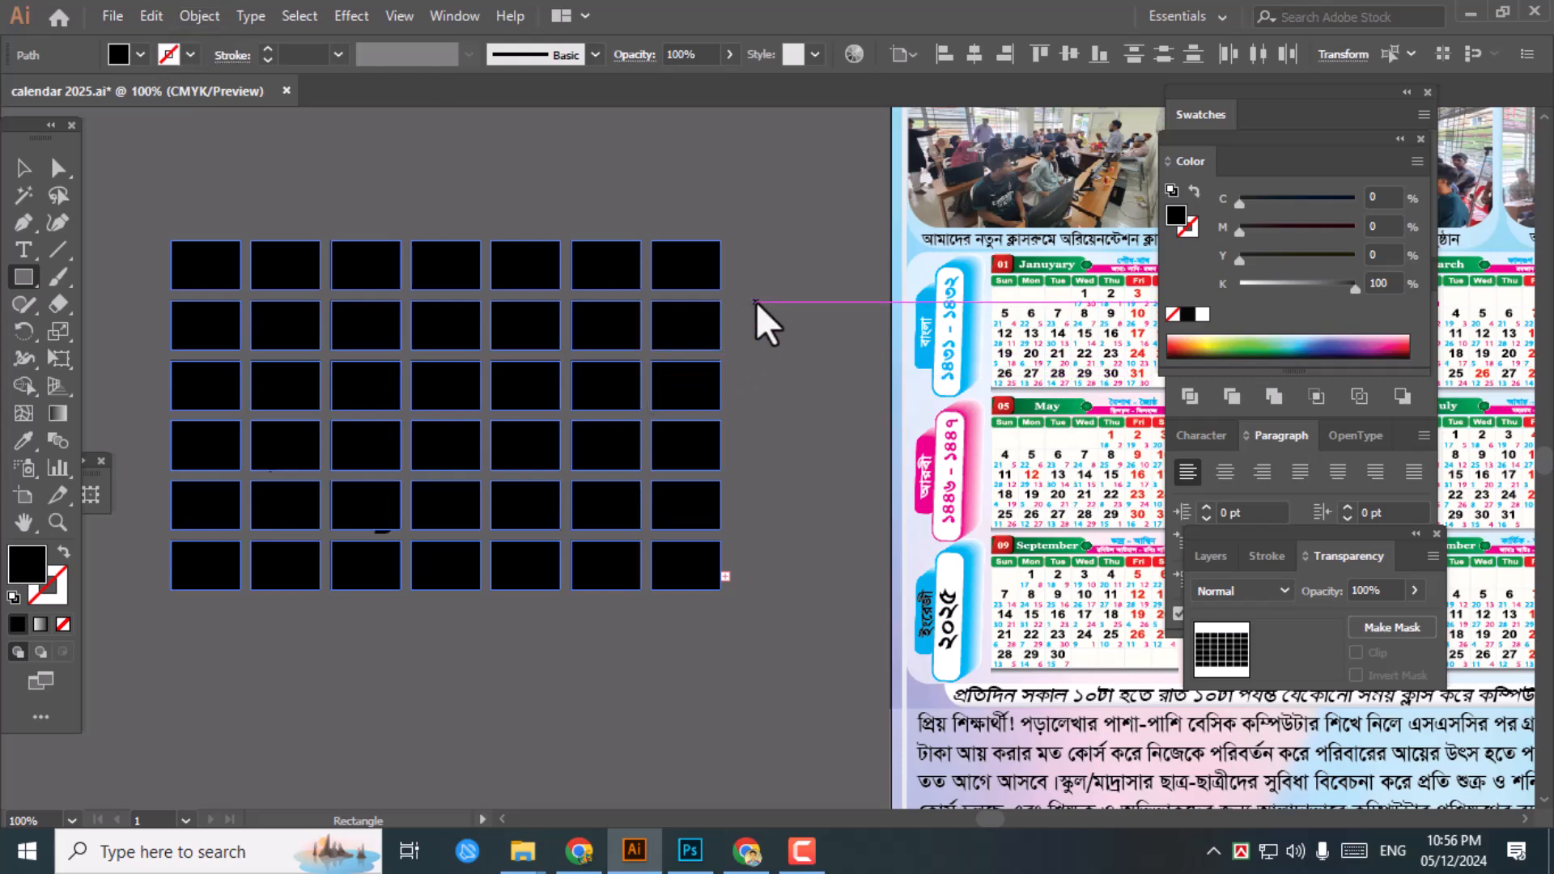
Group the grid cells and lighten their fill to a grey of 29% K
{"action": "left_click", "coordinate": [196, 14]}
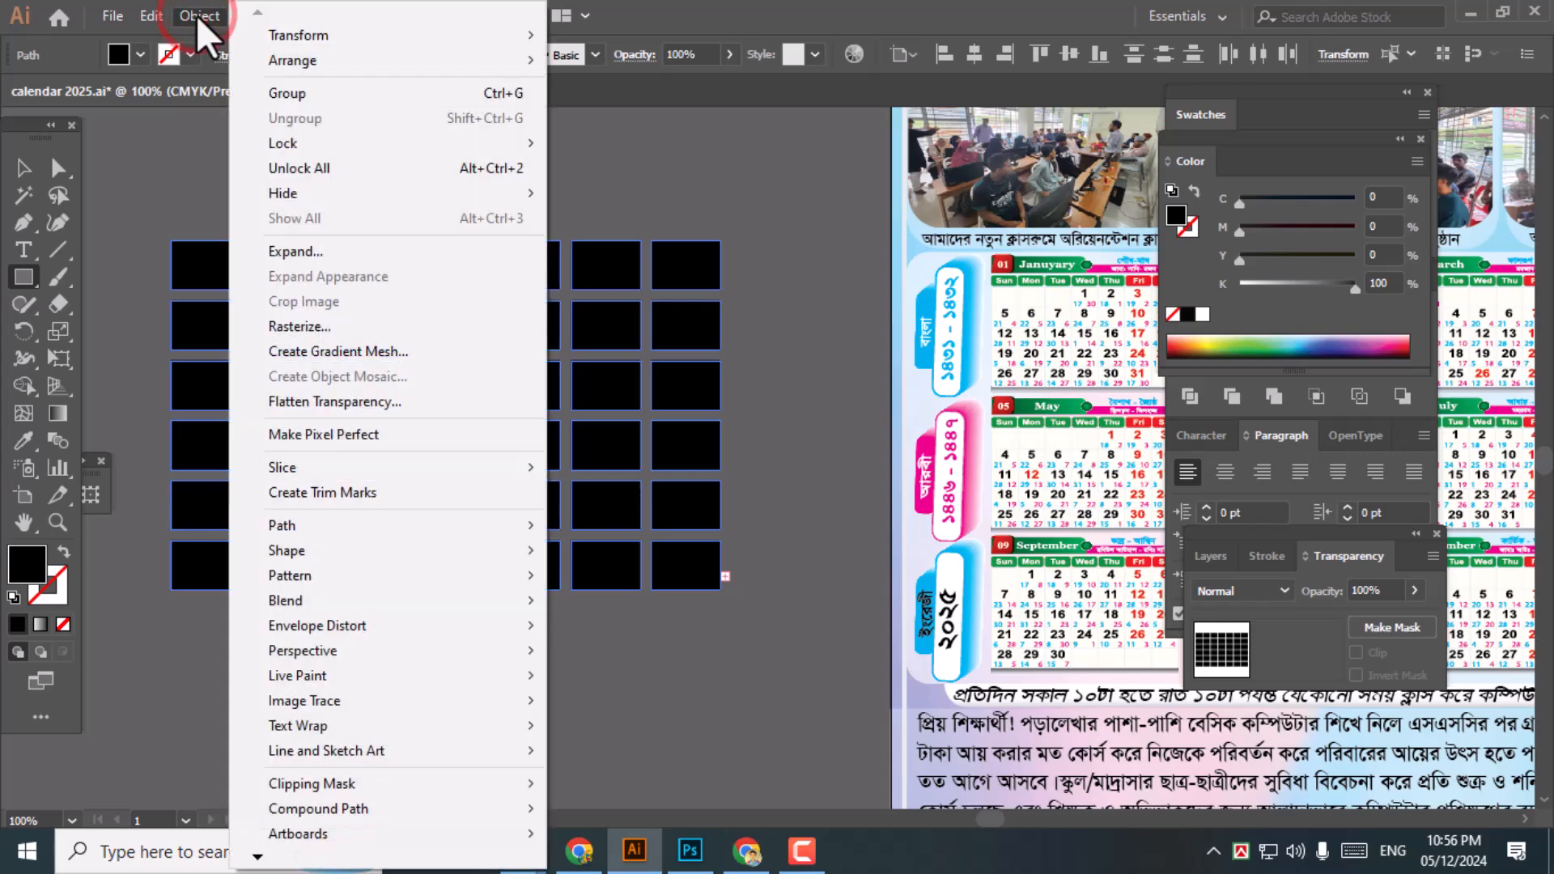
{"action": "left_click", "coordinate": [303, 93]}
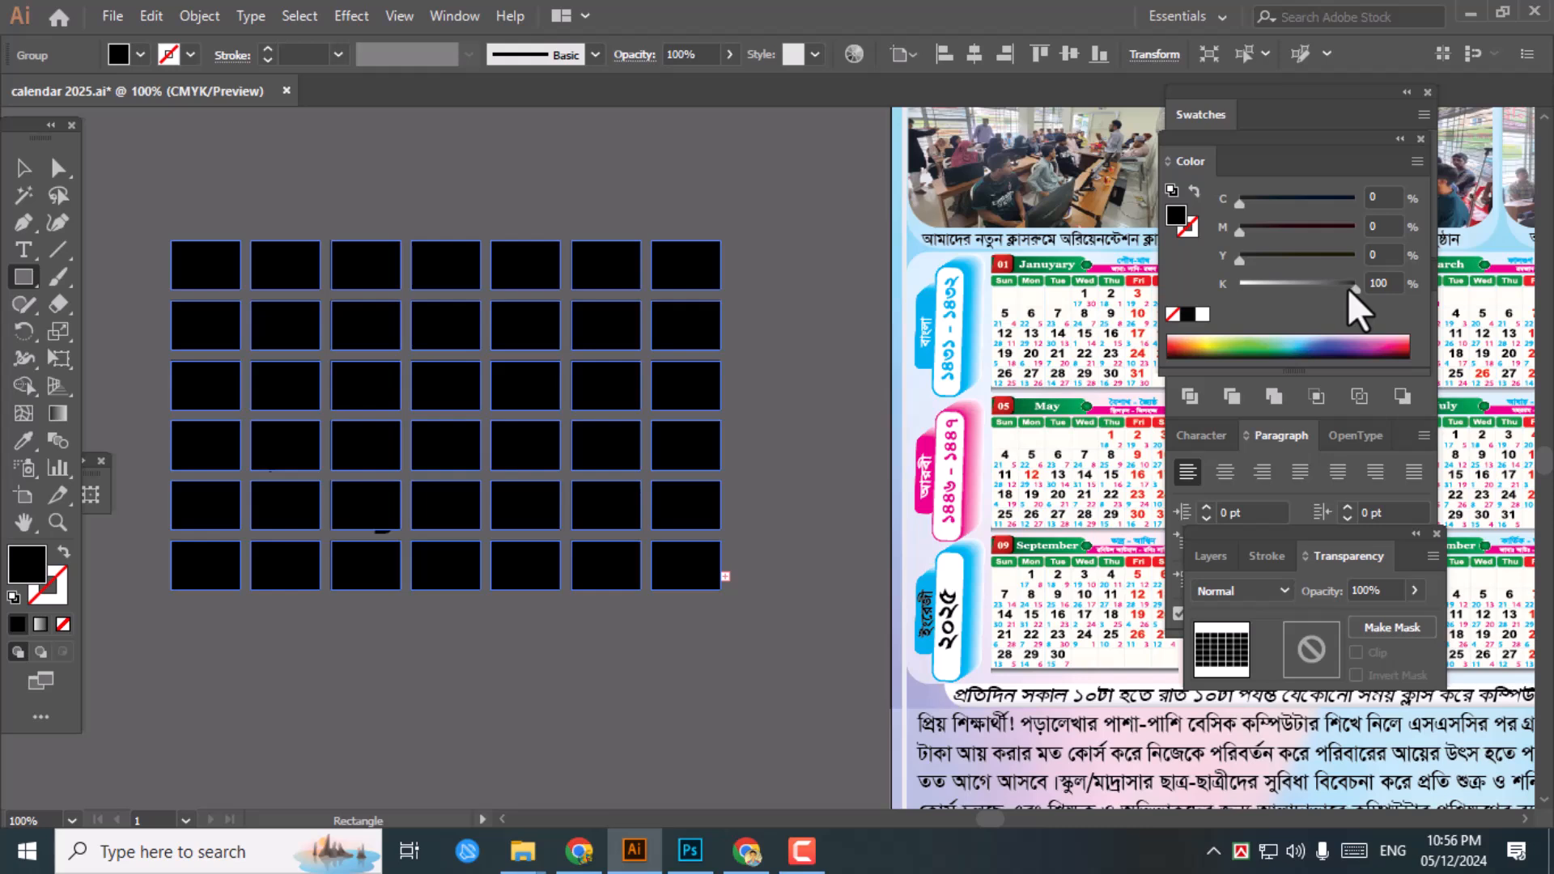
{"action": "left_click_drag", "start_coordinate": [1349, 288], "coordinate": [1325, 290]}
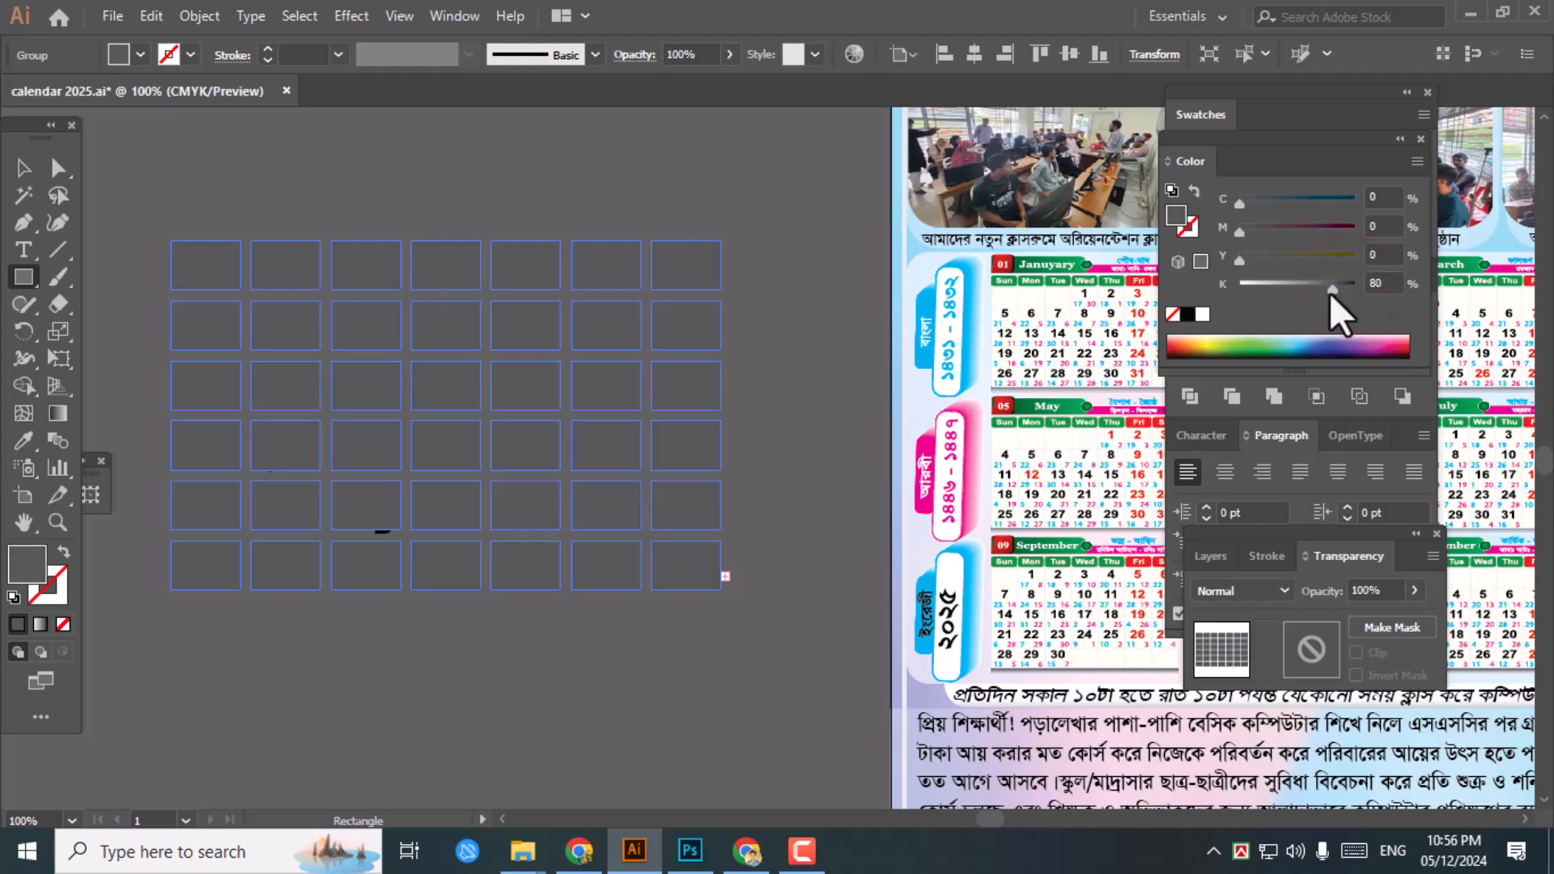
{"action": "left_click_drag", "start_coordinate": [1329, 290], "coordinate": [1270, 288]}
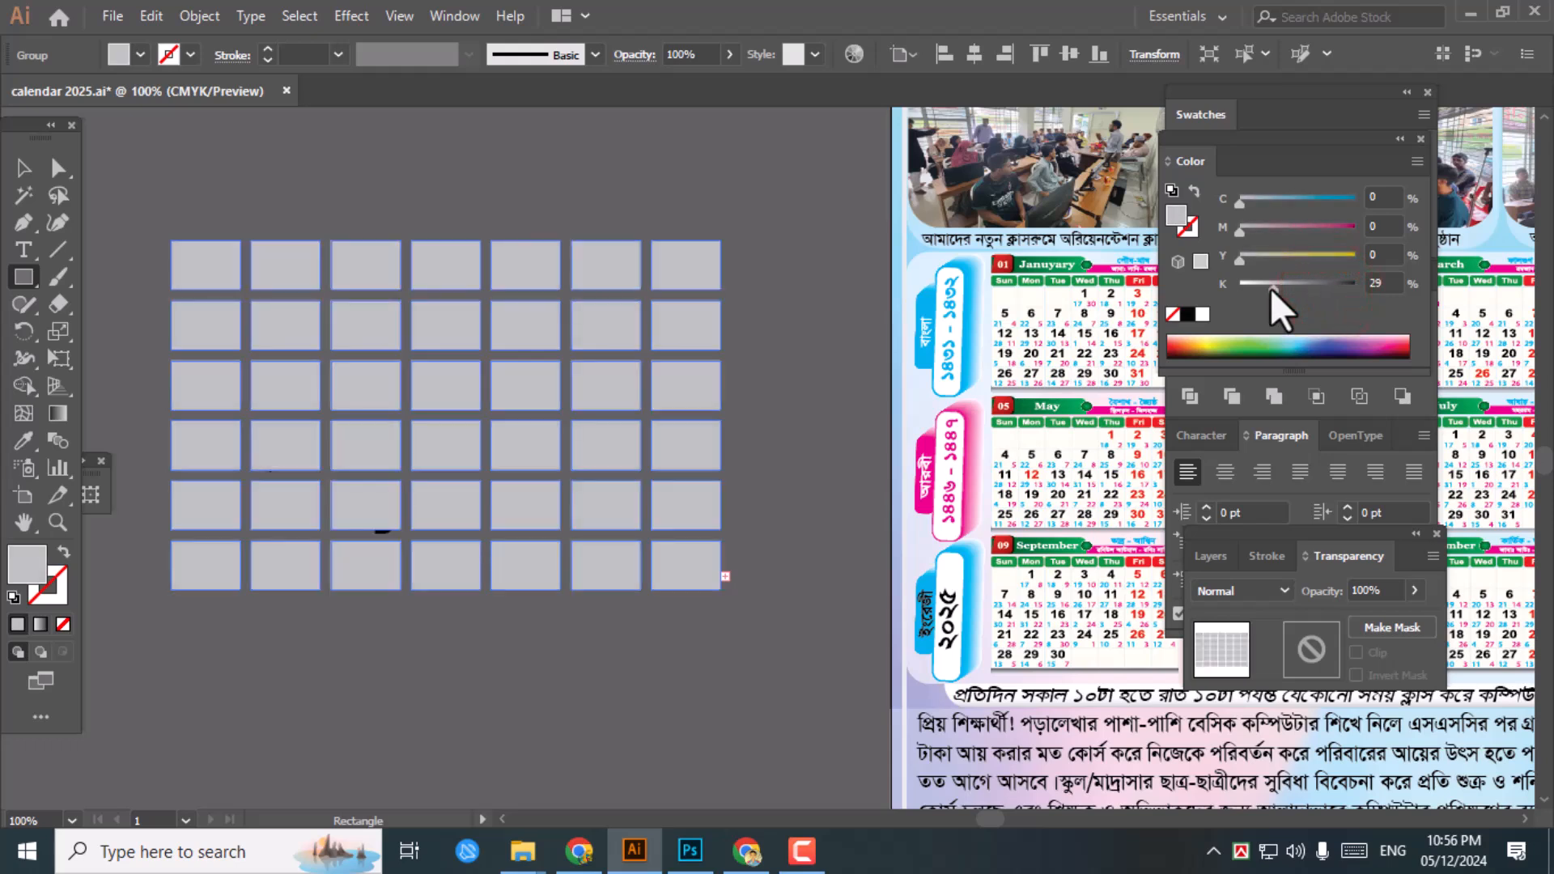
Send the grey cell group to the back, behind the text grid
{"action": "left_click", "coordinate": [23, 168]}
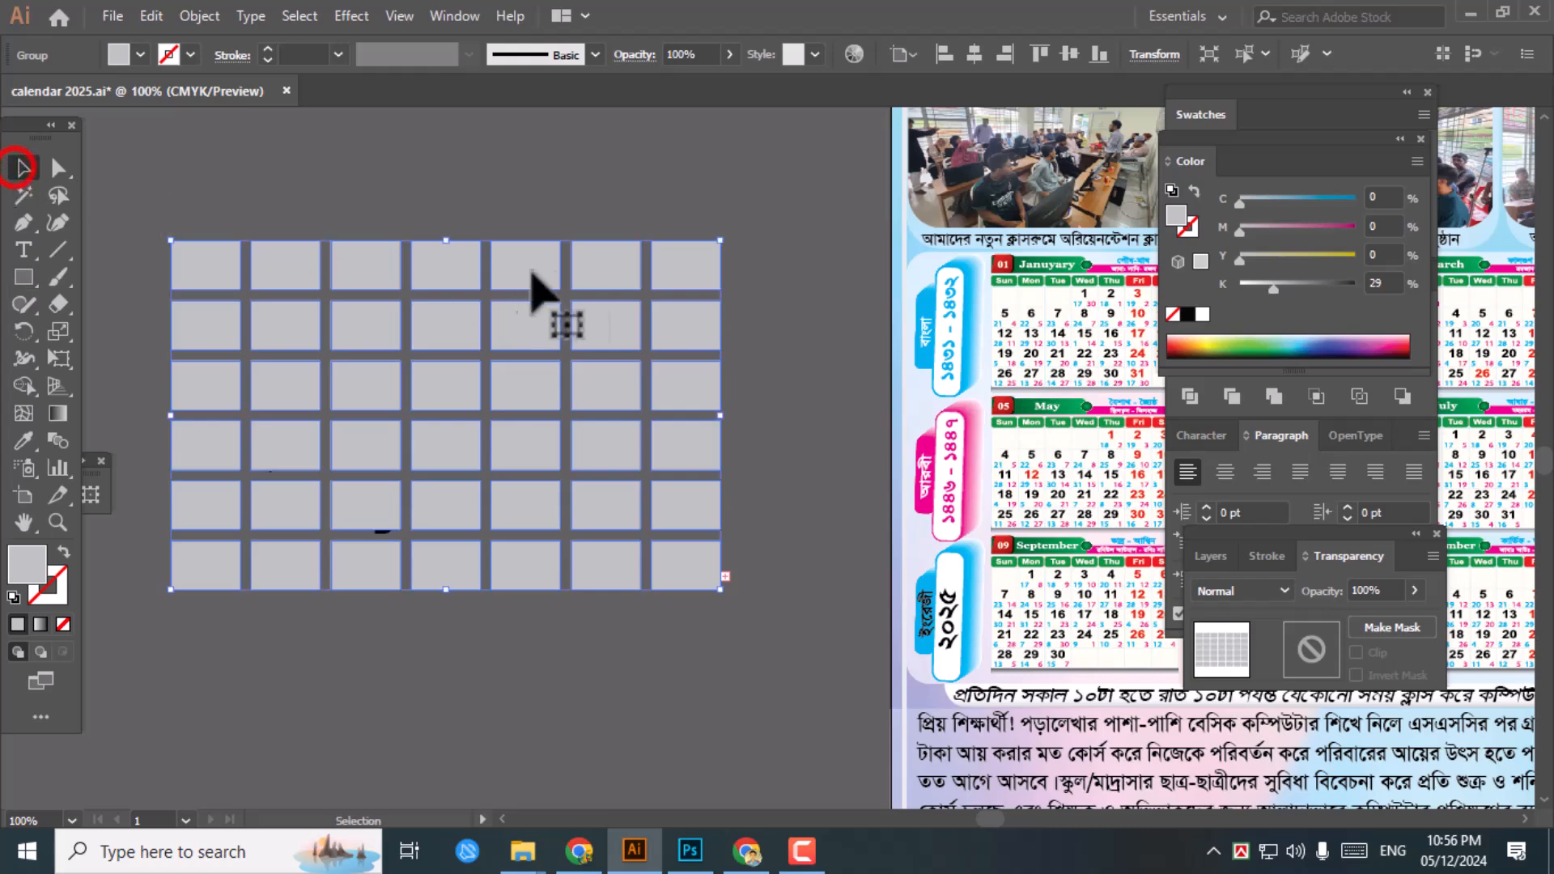
{"action": "right_click", "coordinate": [513, 268]}
{"action": "mouse_move", "coordinate": [641, 508]}
{"action": "left_click", "coordinate": [832, 590]}
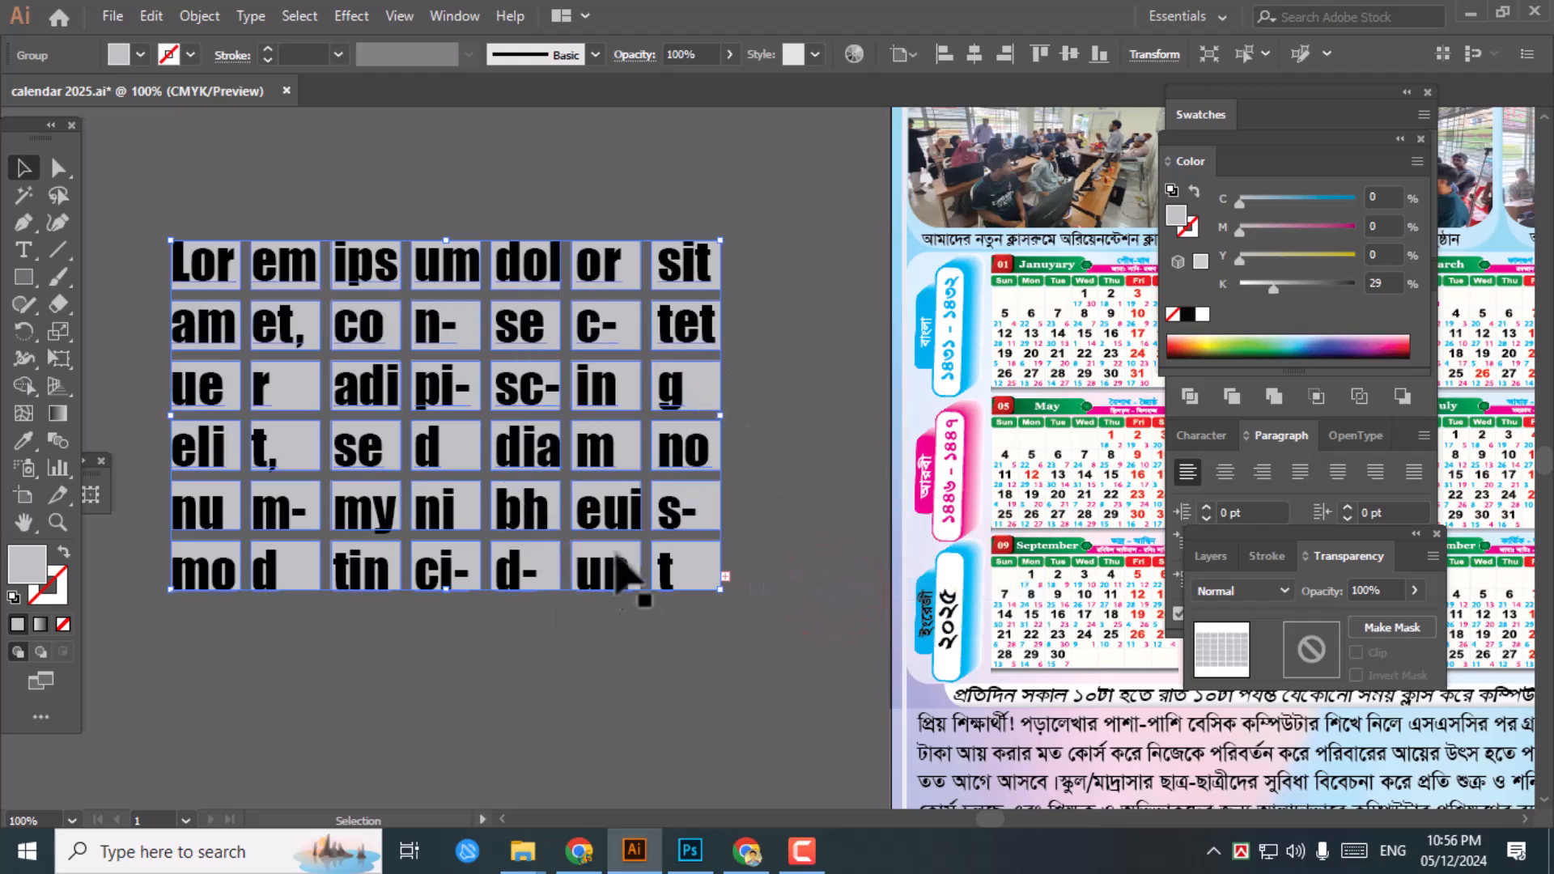
Delete all the placeholder text from the text grid
{"action": "double_click", "coordinate": [607, 520]}
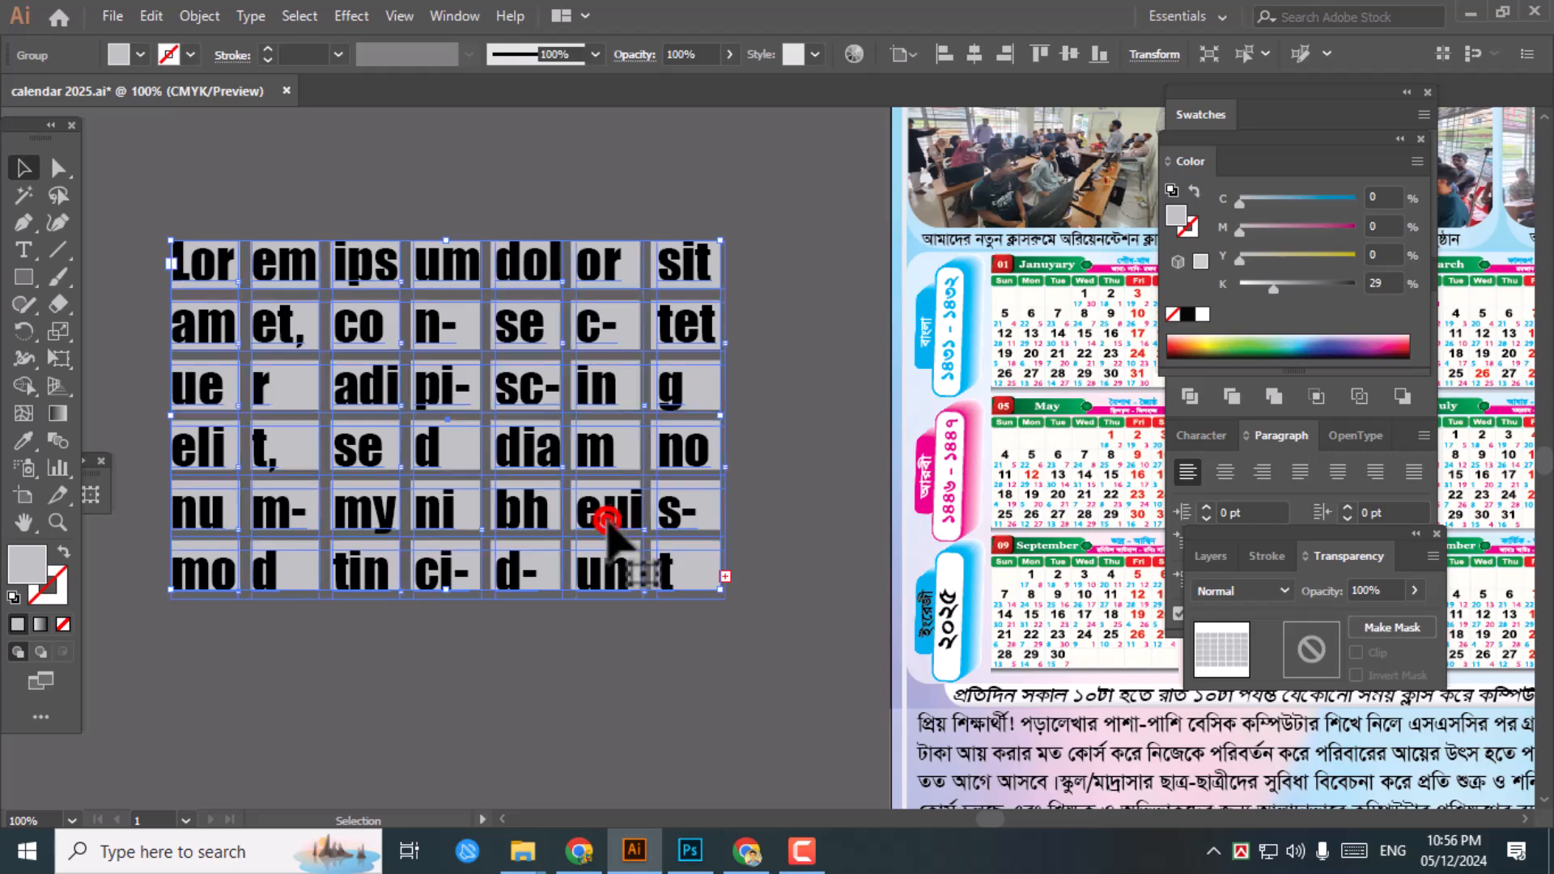
{"action": "triple_click", "coordinate": [672, 576]}
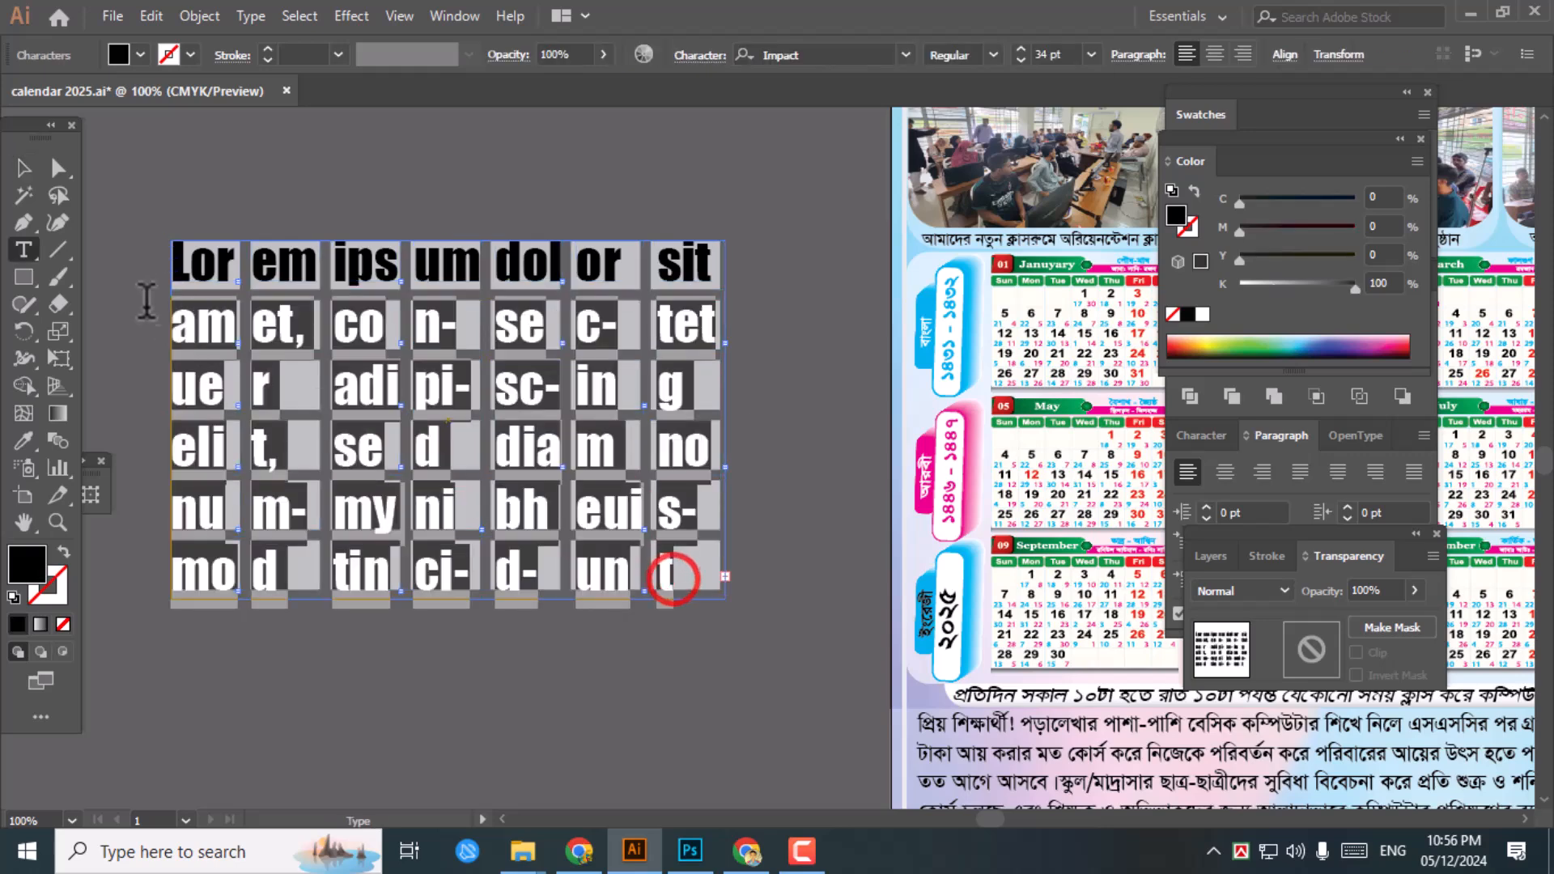
{"action": "key", "text": "BackSpace"}
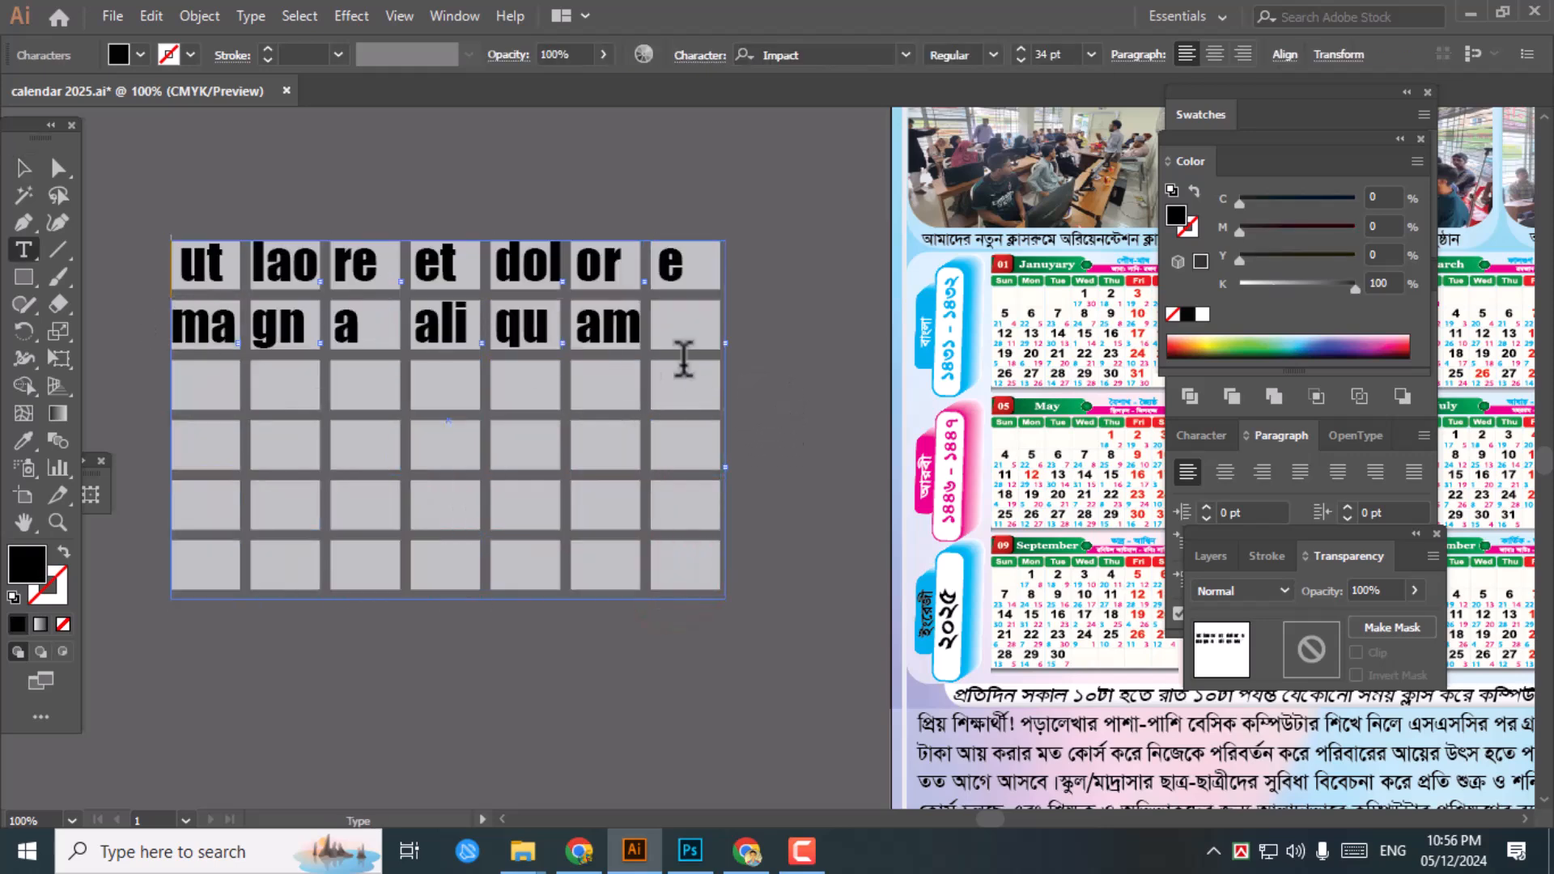
{"action": "triple_click", "coordinate": [655, 328]}
{"action": "key", "text": "BackSpace"}
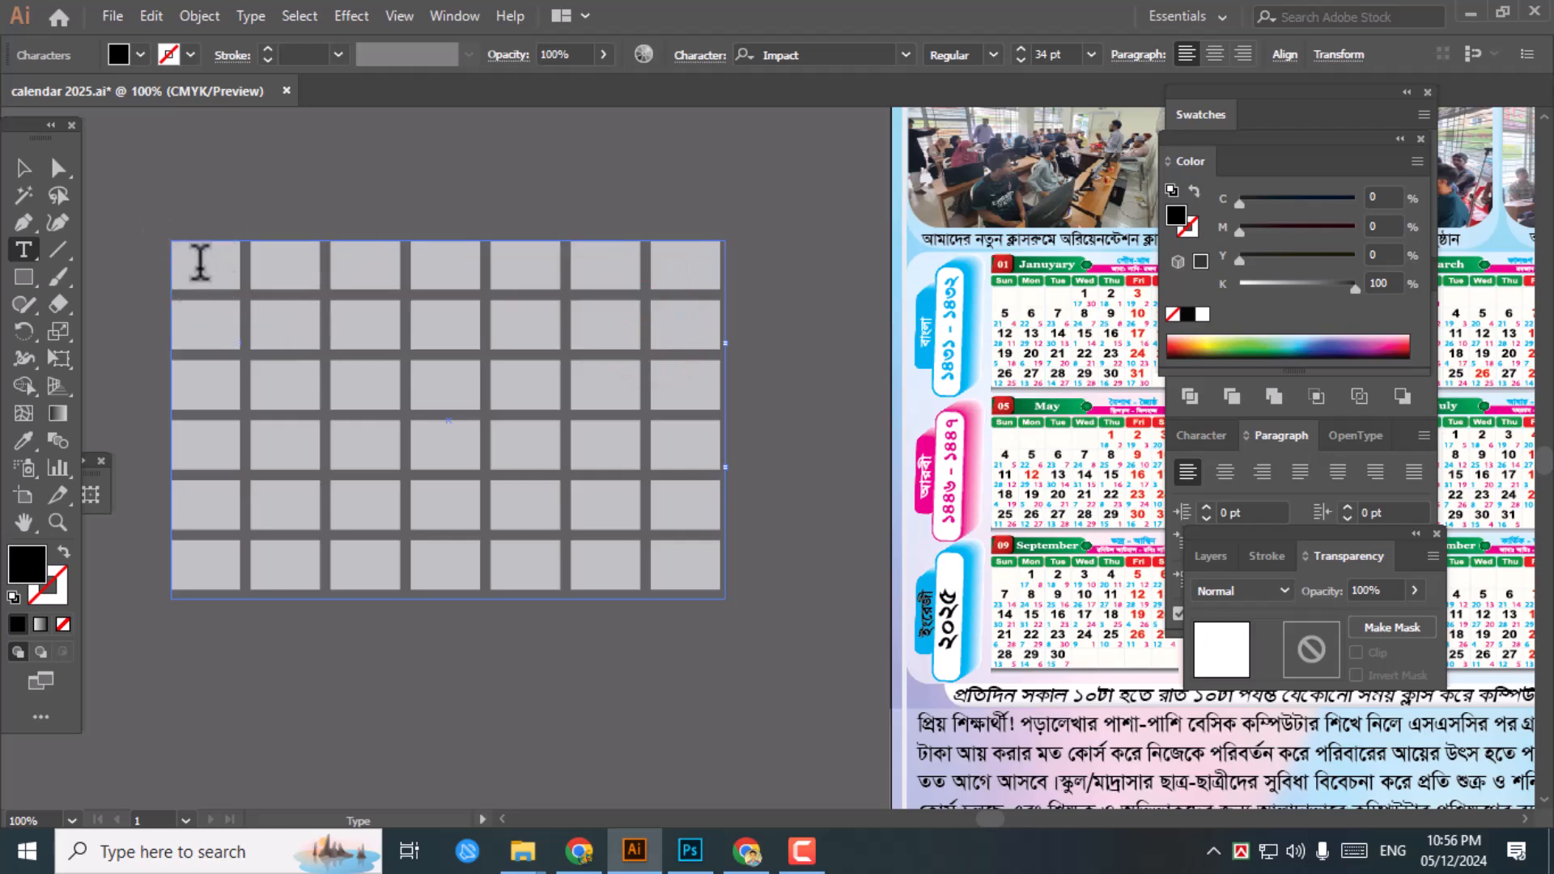
Enter SUN at the start of the text grid and reduce its font size to 20 pt
{"action": "type", "text": "SU N"}
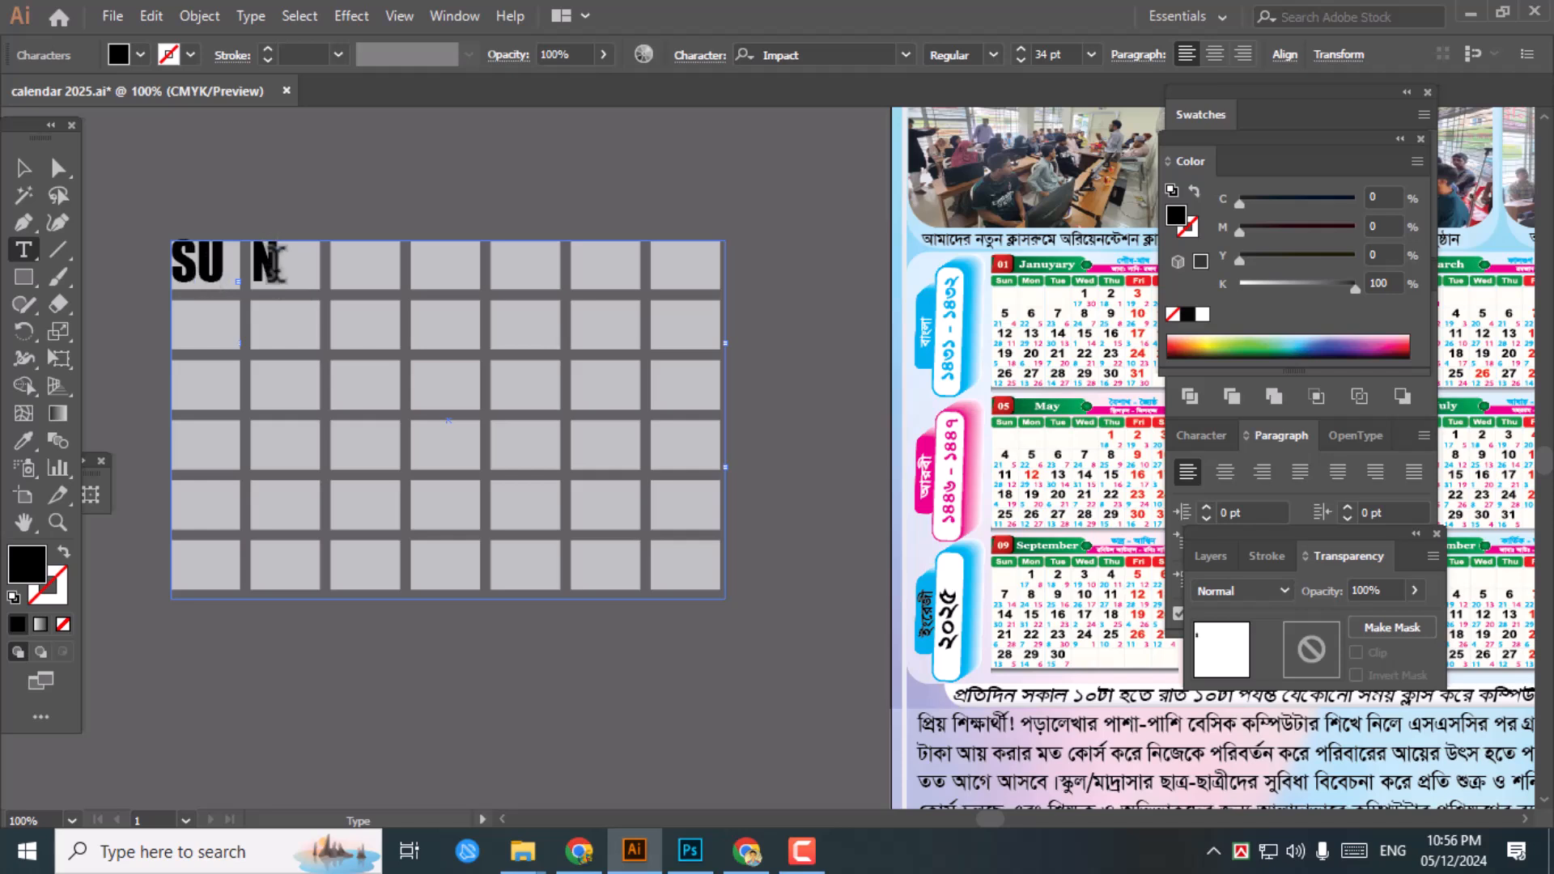
{"action": "key", "text": "ctrl+a"}
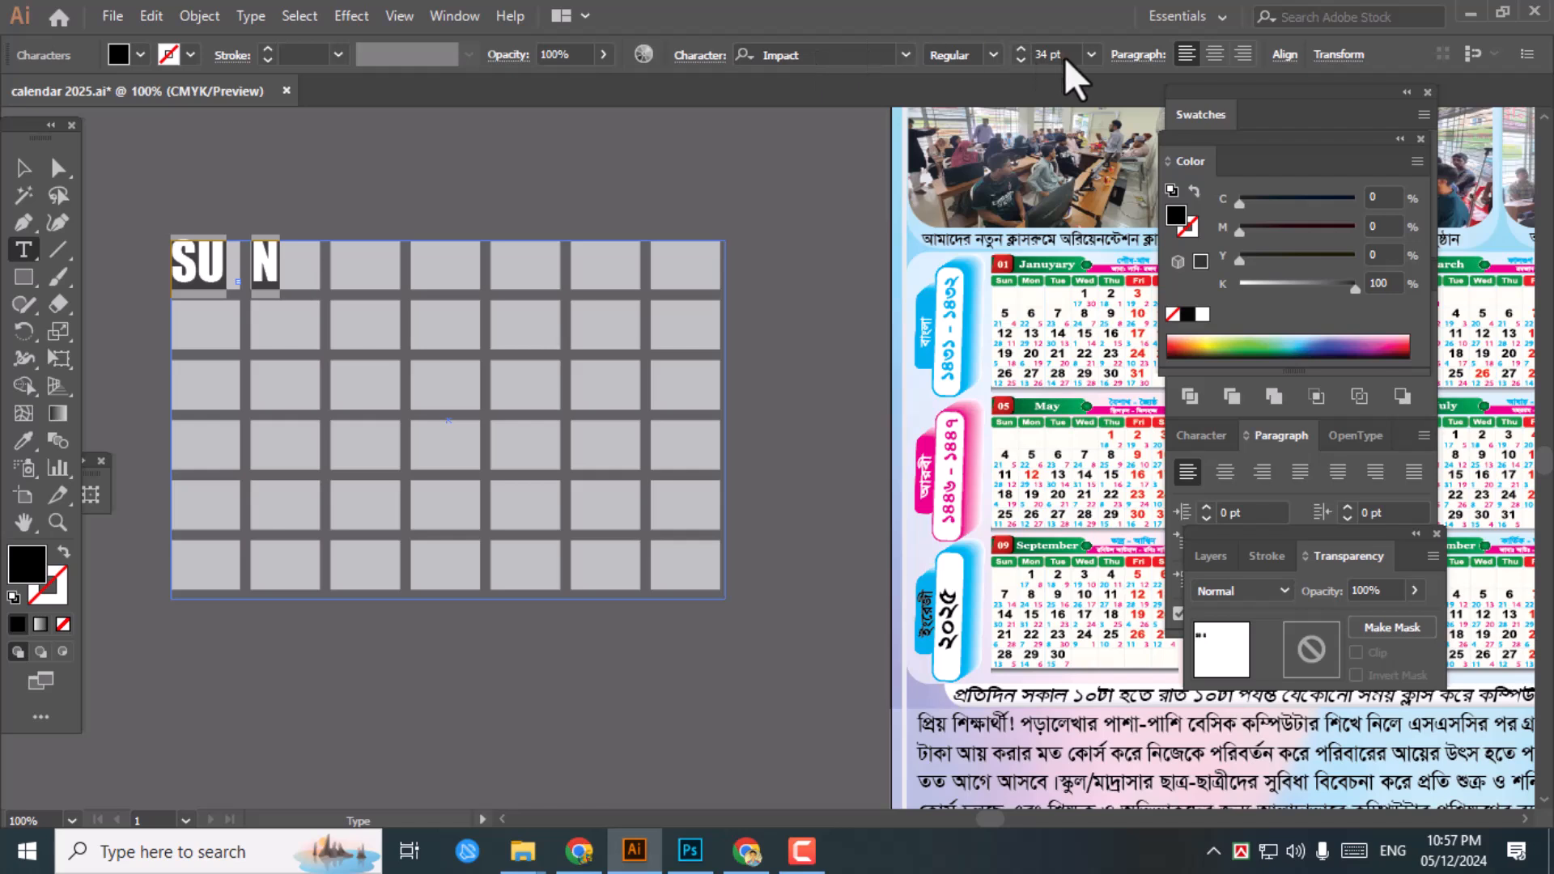
{"action": "left_click", "coordinate": [1021, 61]}
{"action": "left_click", "coordinate": [1022, 61]}
{"action": "left_click", "coordinate": [1017, 60]}
{"action": "left_click", "coordinate": [1016, 56]}
{"action": "left_click", "coordinate": [1016, 56]}
{"action": "left_click", "coordinate": [1016, 56]}
{"action": "left_click", "coordinate": [1016, 56]}
{"action": "left_click", "coordinate": [1016, 56]}
{"action": "left_click", "coordinate": [1017, 56]}
{"action": "left_click", "coordinate": [1016, 56]}
{"action": "left_click", "coordinate": [1016, 55]}
{"action": "left_click", "coordinate": [1017, 56]}
{"action": "left_click", "coordinate": [1016, 56]}
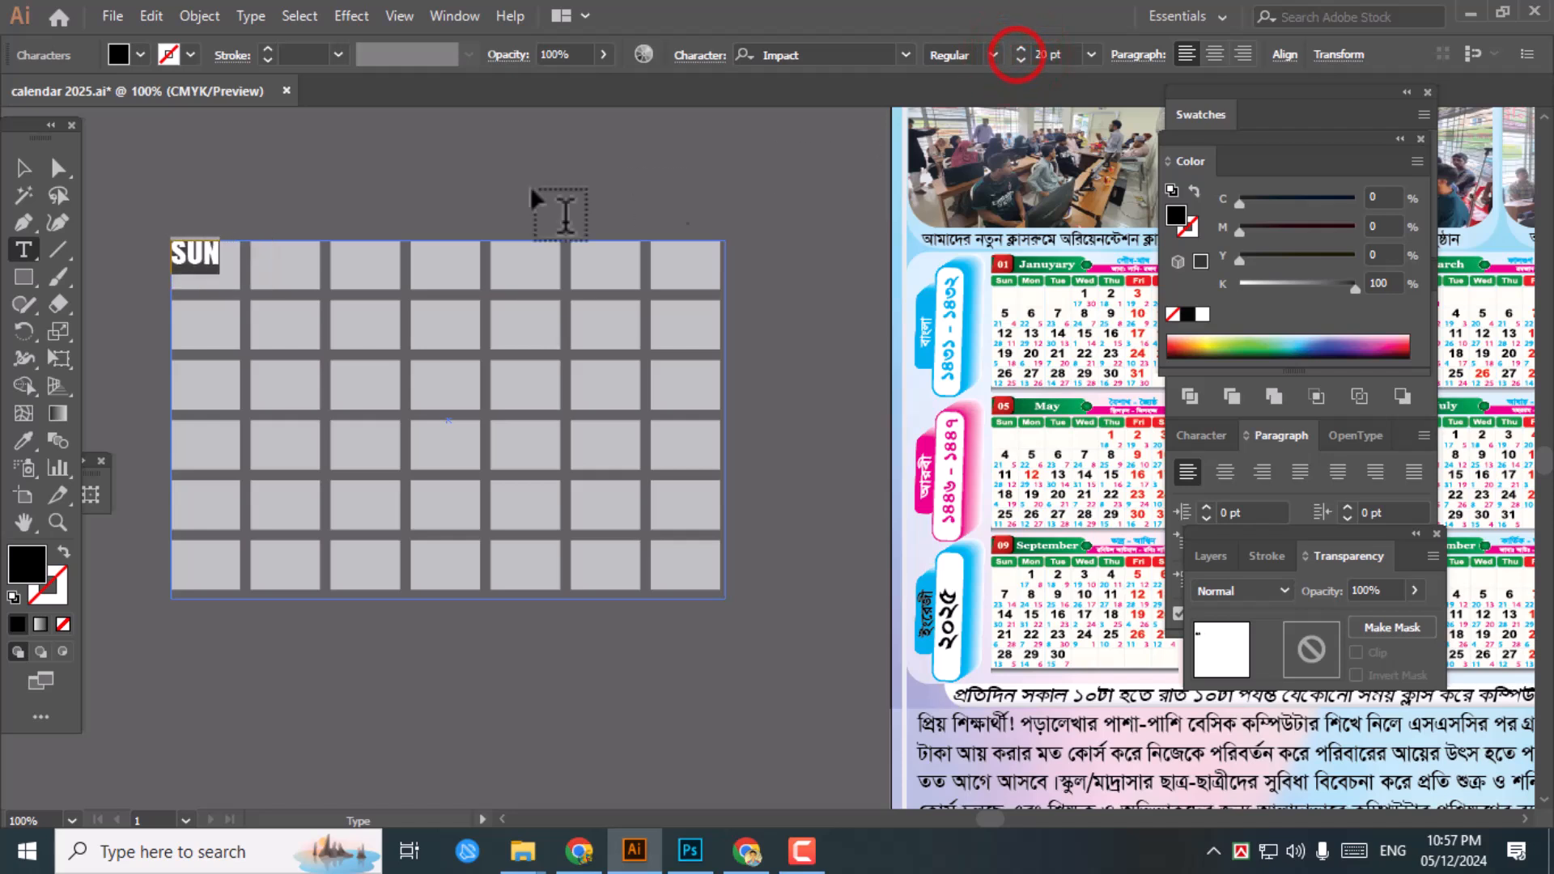
Add the remaining weekday headings MON, TUE, WED, THU, FRI and SAT across the first row, one per cell
{"action": "left_click", "coordinate": [214, 257]}
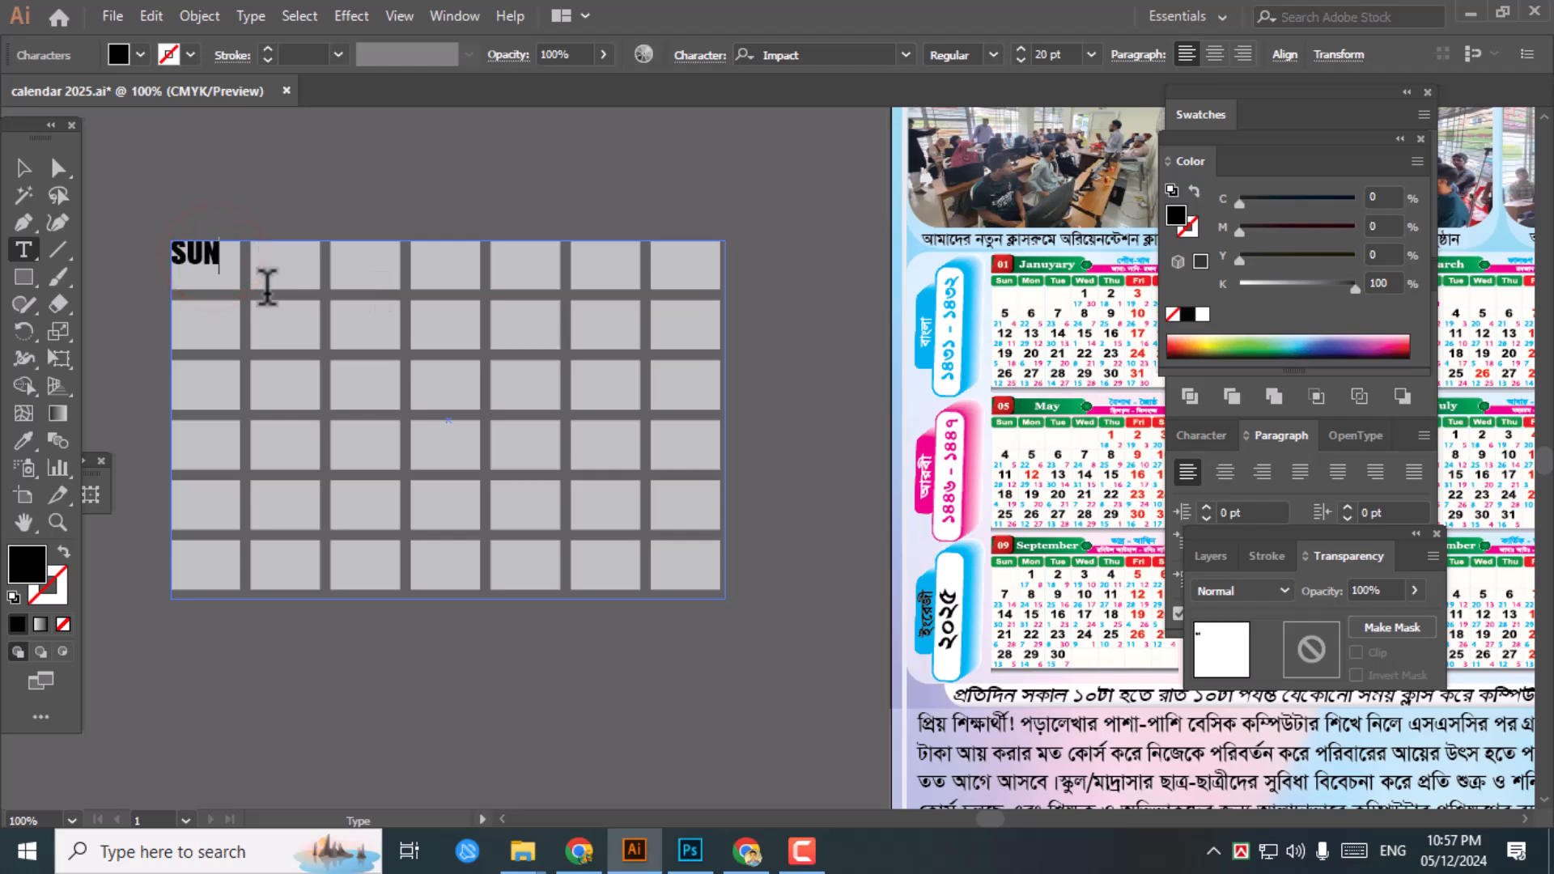
{"action": "key", "text": "Tab"}
{"action": "type", "text": "MON"}
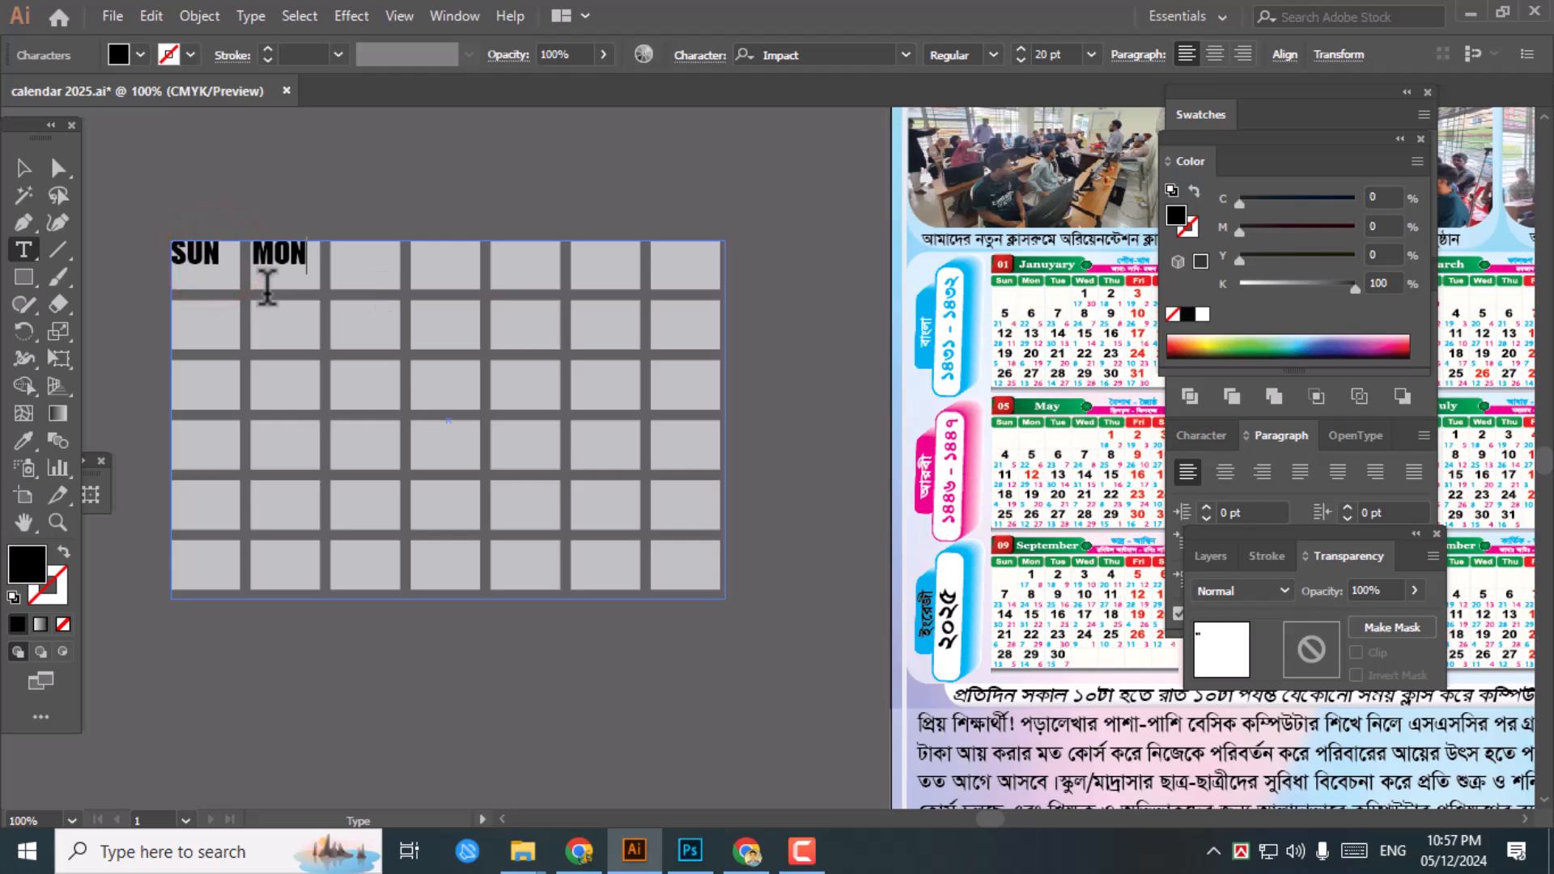
{"action": "key", "text": "Tab"}
{"action": "type", "text": "TUE"}
{"action": "key", "text": "Tab"}
{"action": "type", "text": "WED"}
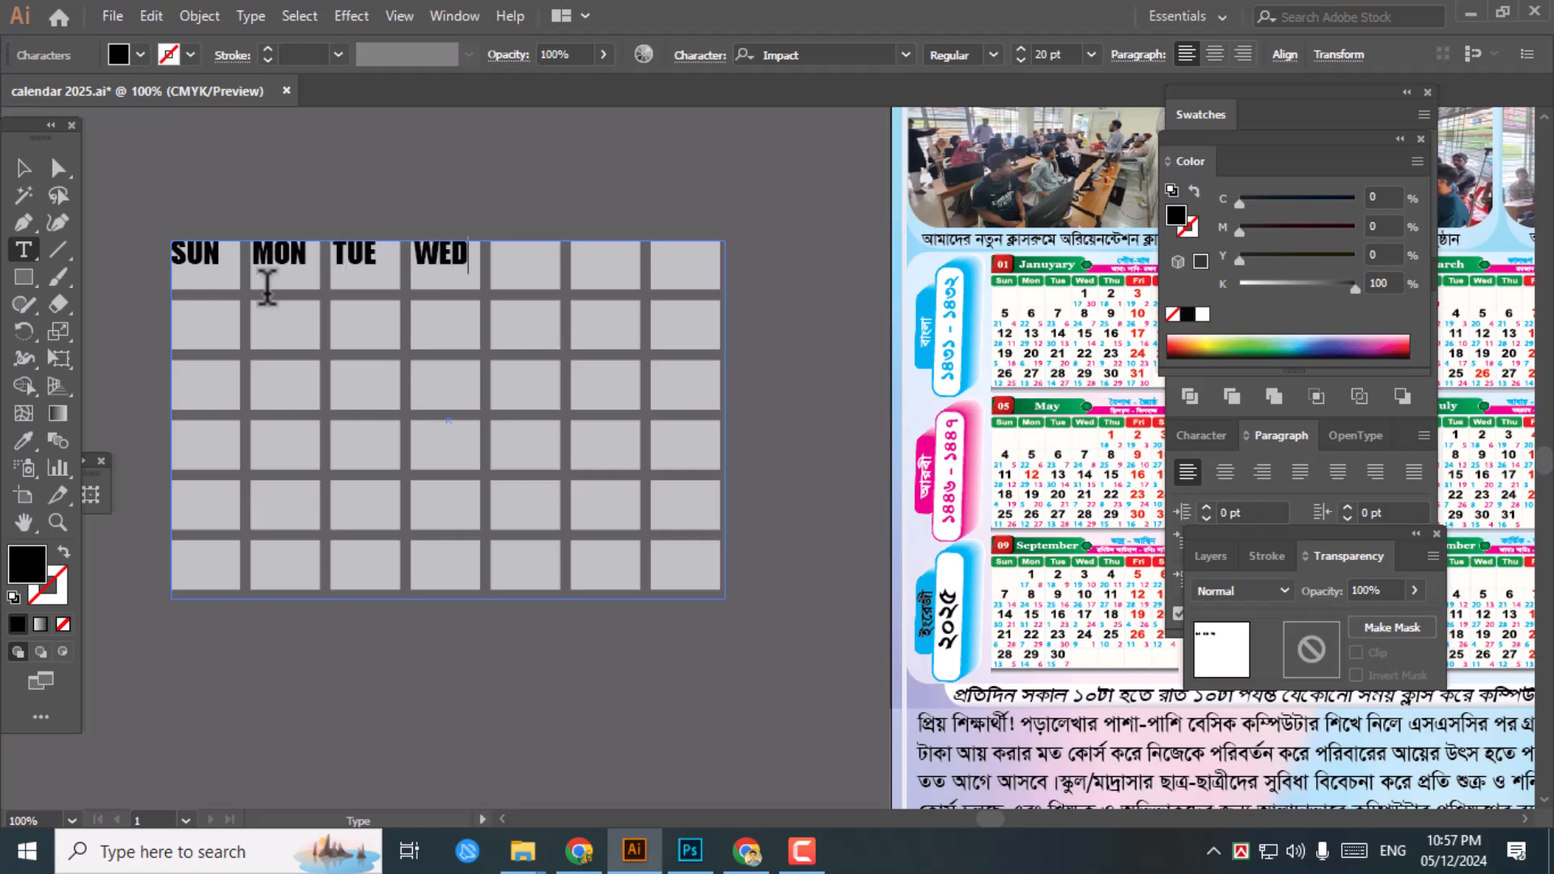
{"action": "key", "text": "Tab"}
{"action": "type", "text": "THU"}
{"action": "key", "text": "Tab"}
{"action": "type", "text": "FRI"}
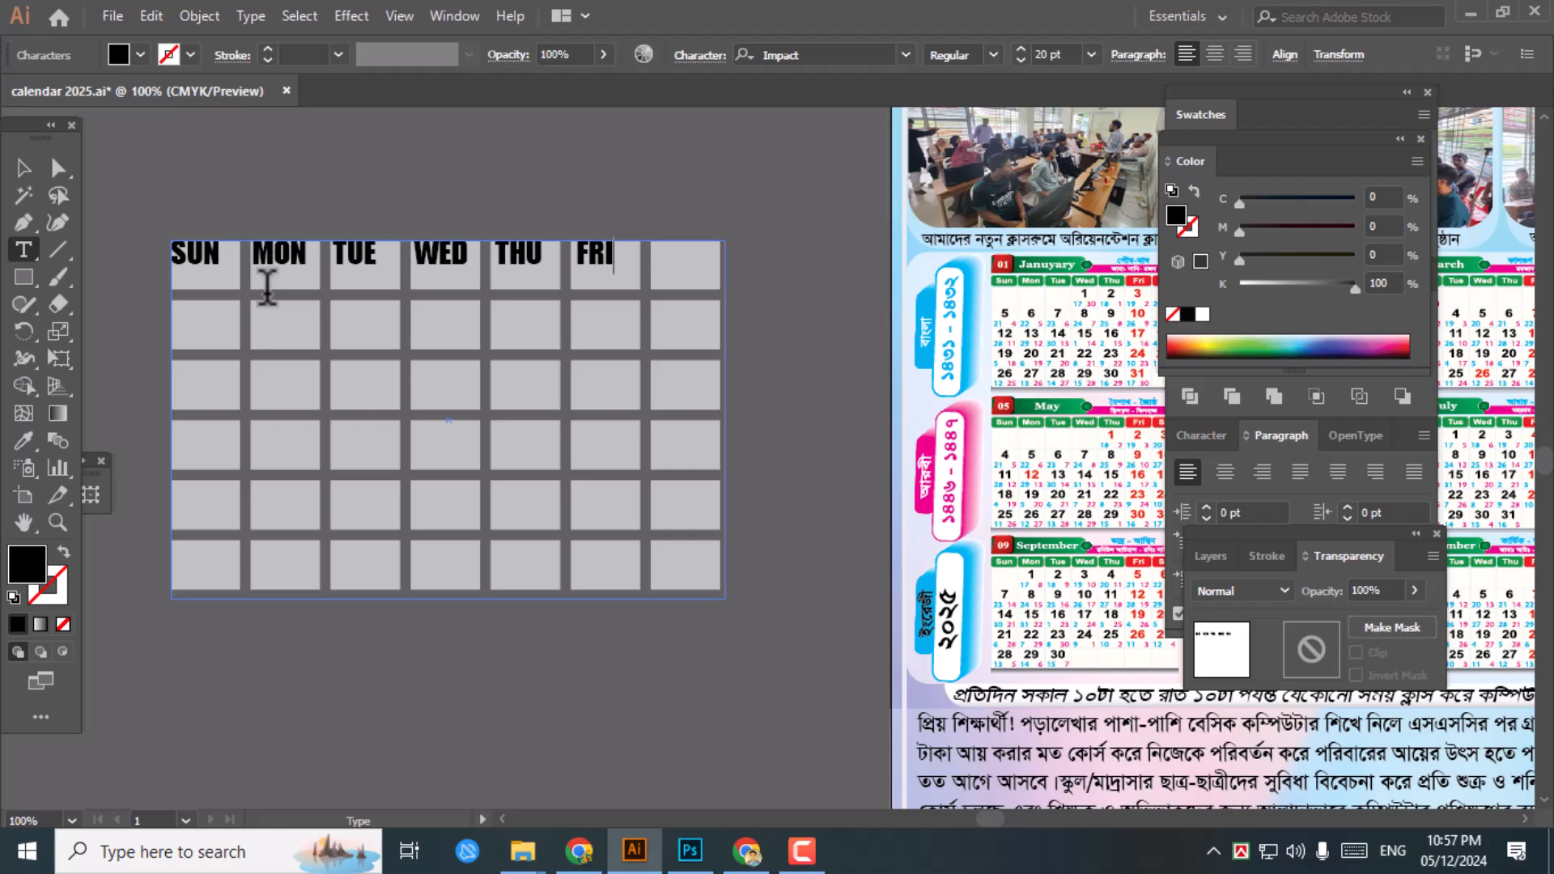
{"action": "key", "text": "Tab"}
{"action": "type", "text": "SAT"}
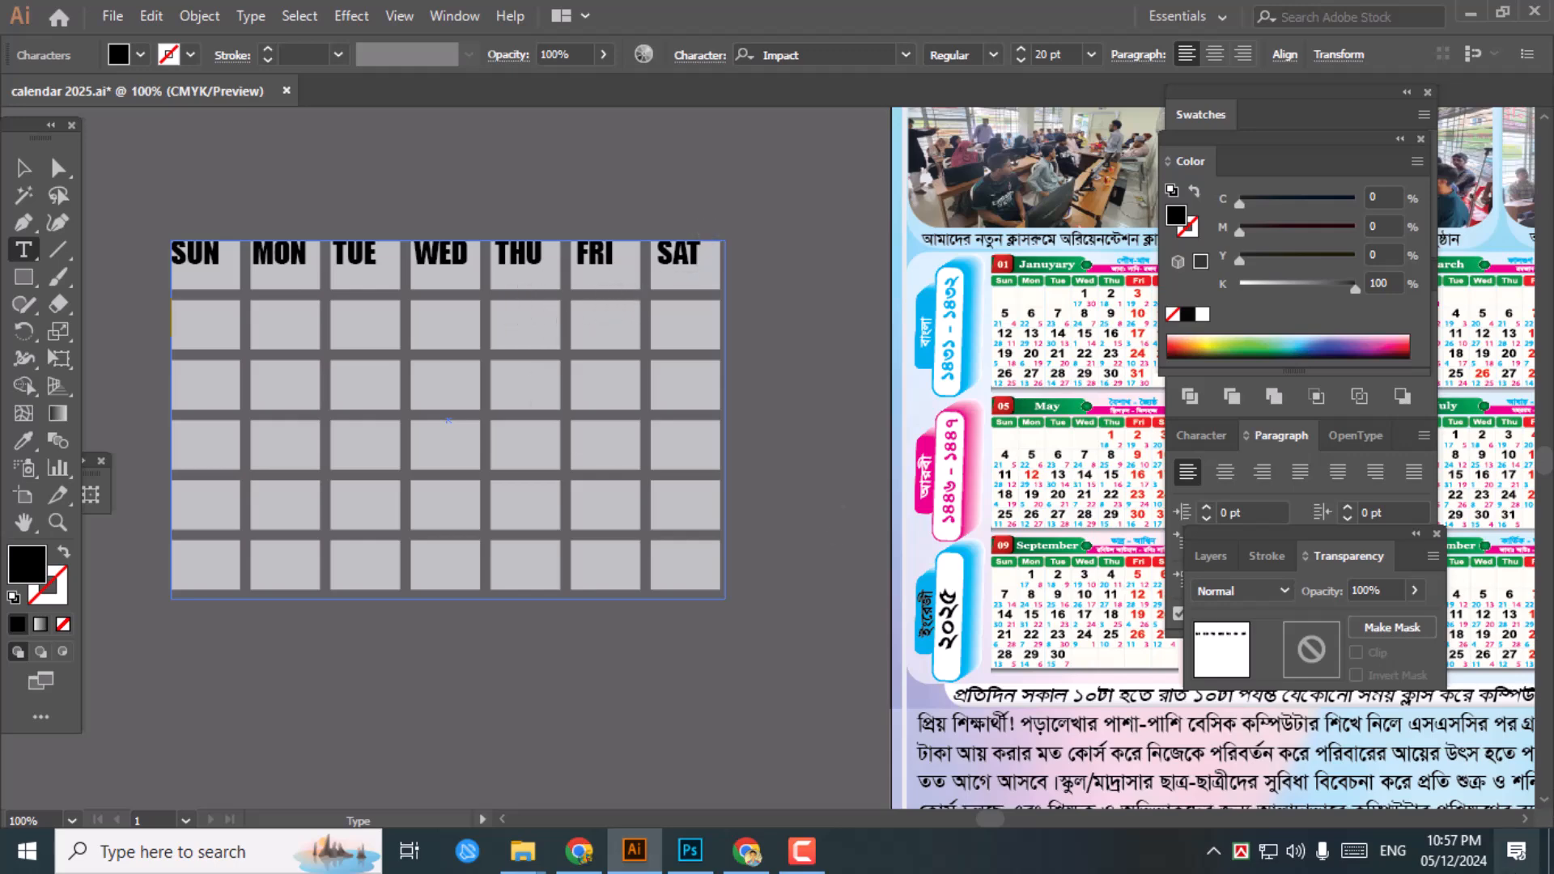
Look up the weekday on which January 2025 starts in the system calendar, and return to the text grid's second row
{"action": "left_click", "coordinate": [1457, 856]}
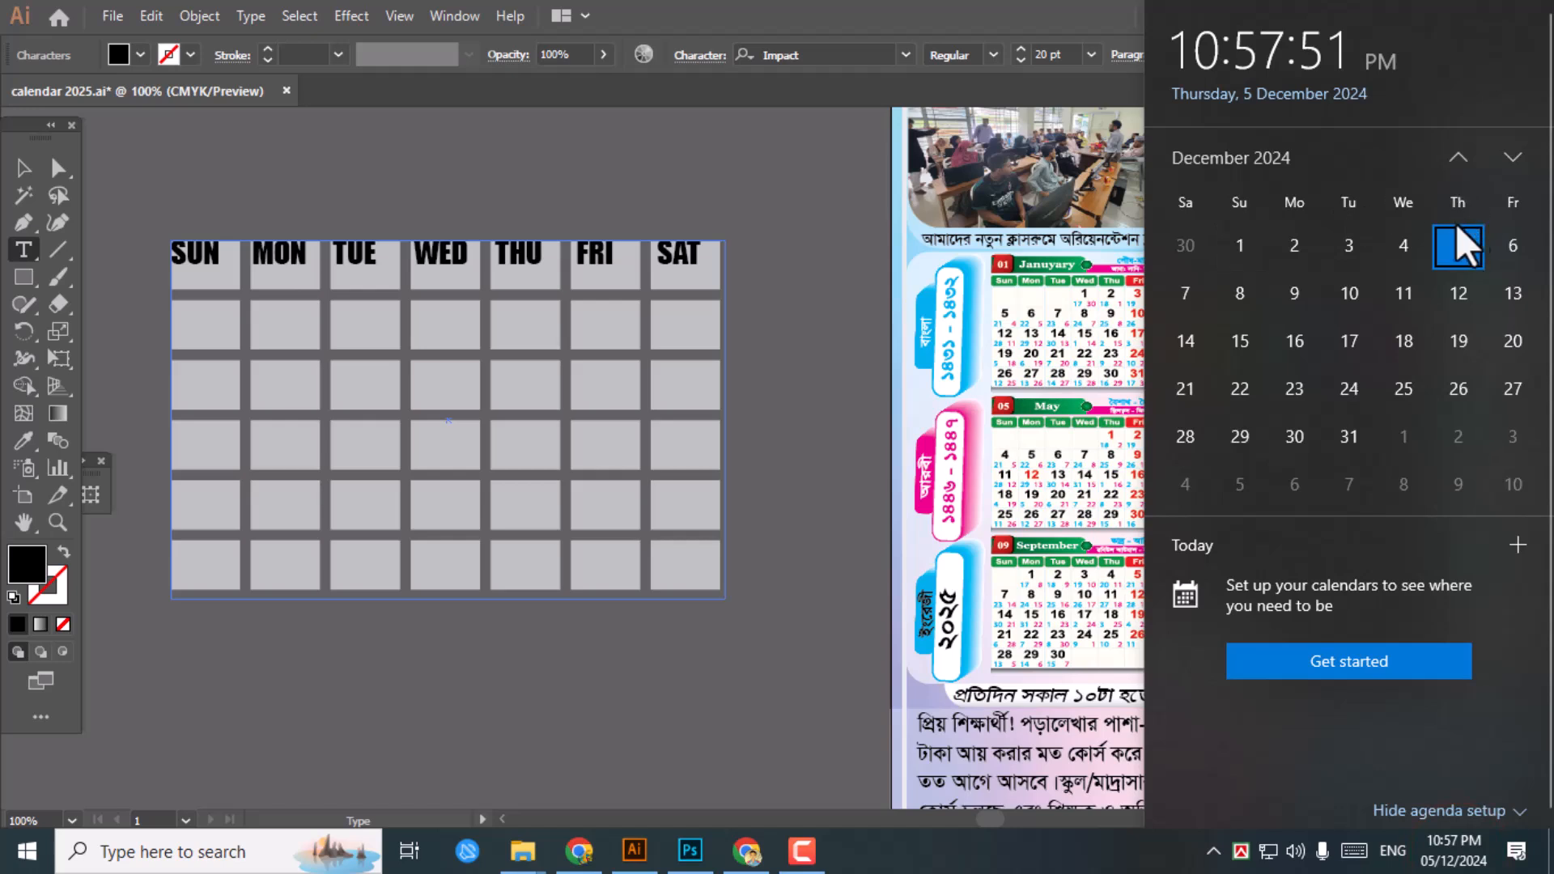
{"action": "left_click", "coordinate": [1510, 157]}
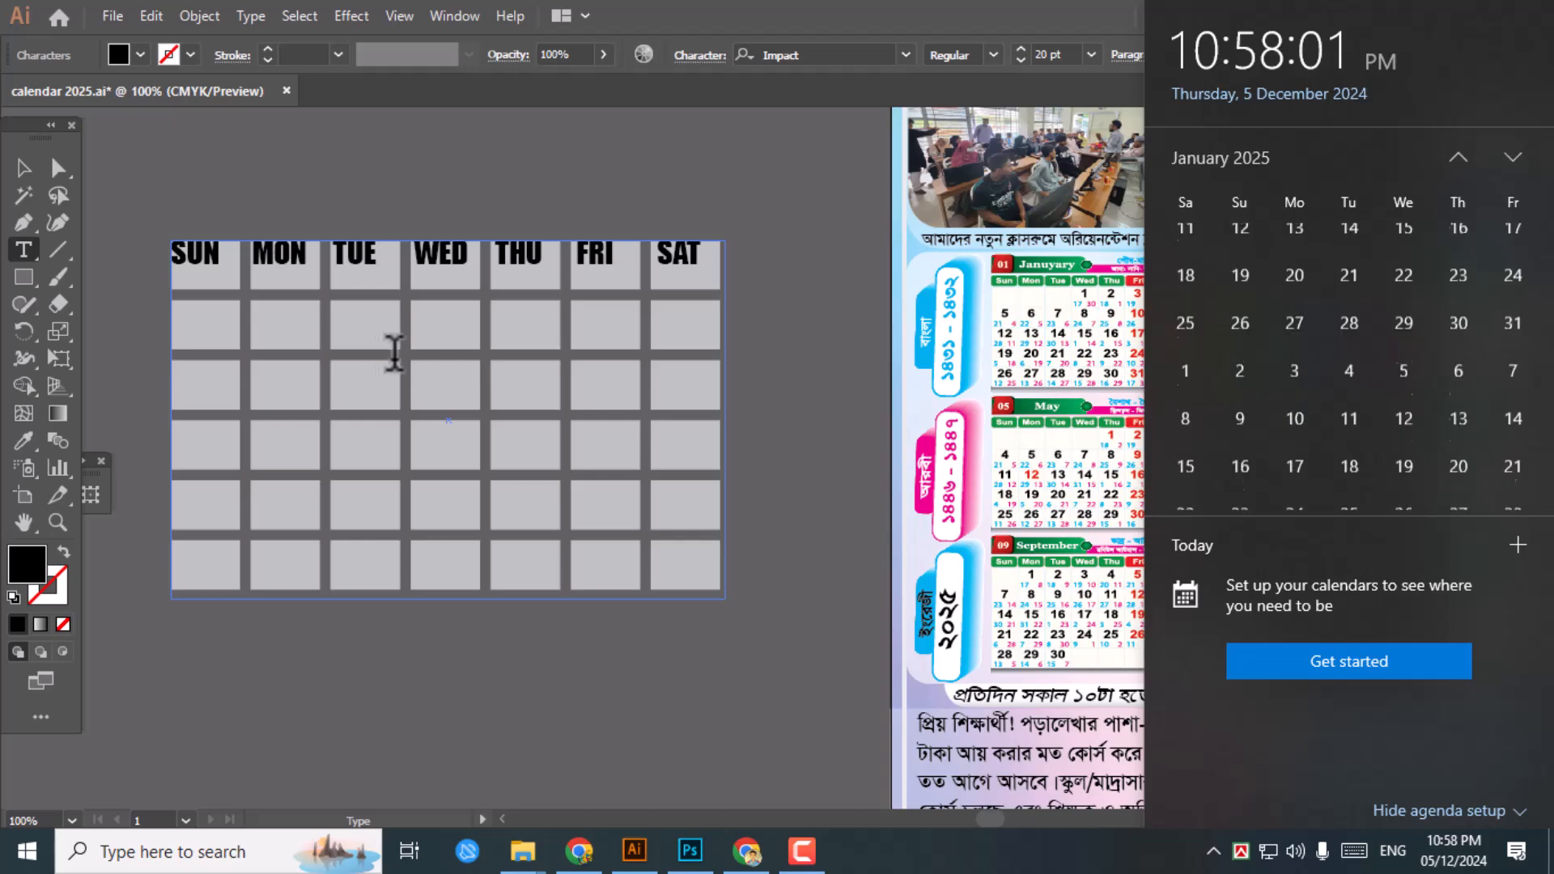
{"action": "left_click", "coordinate": [301, 326]}
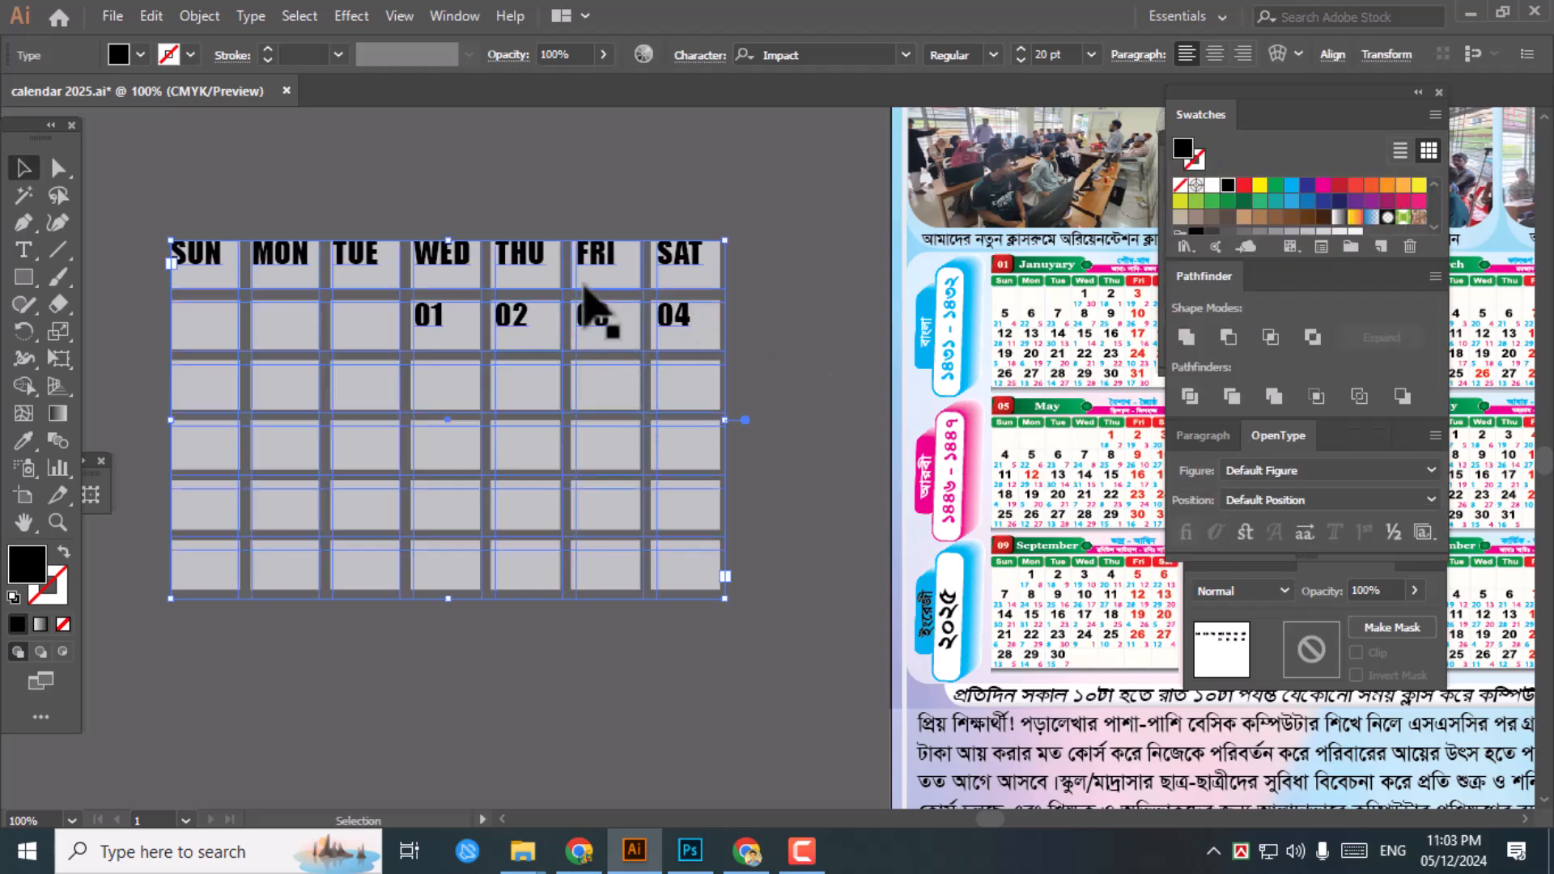
Select the calendar text box and increase its character tracking to 43
{"action": "left_click", "coordinate": [593, 246]}
{"action": "left_click", "coordinate": [701, 53]}
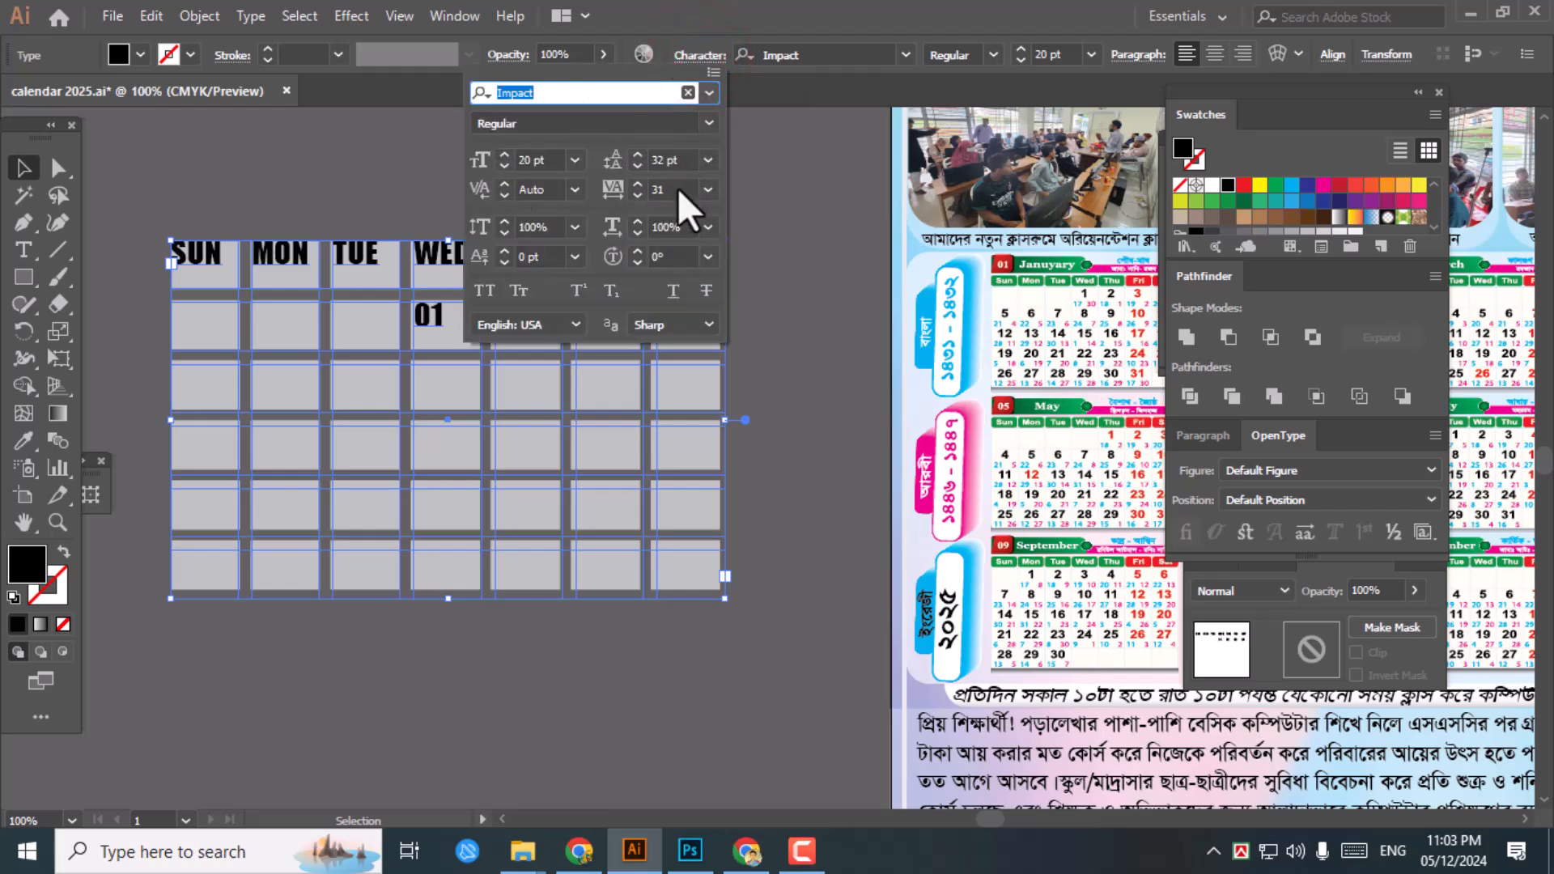
{"action": "left_click", "coordinate": [677, 188]}
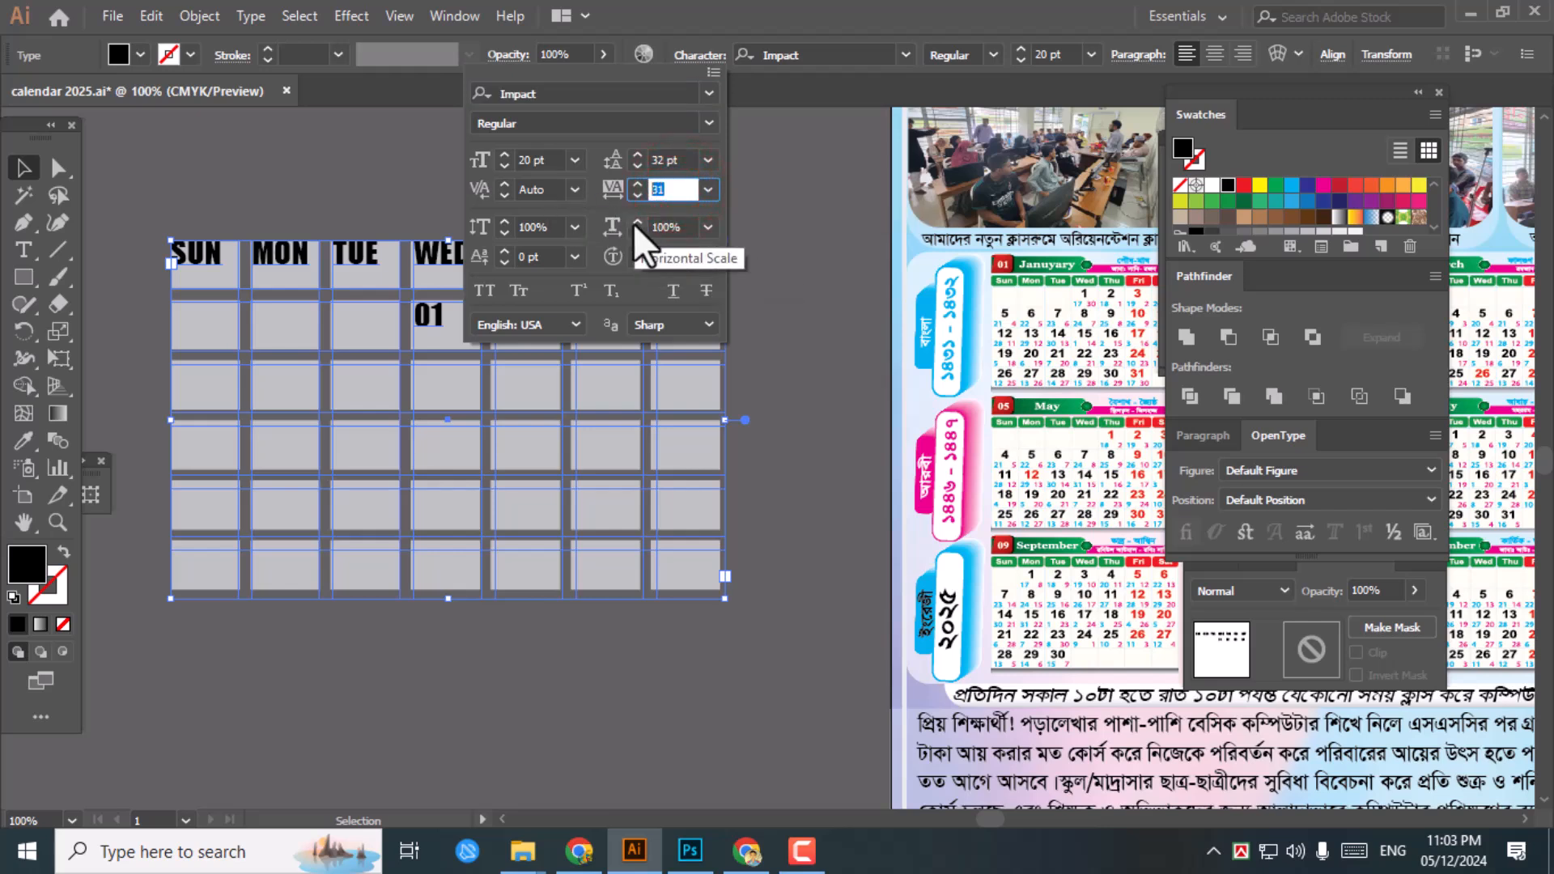
{"action": "left_click", "coordinate": [635, 183]}
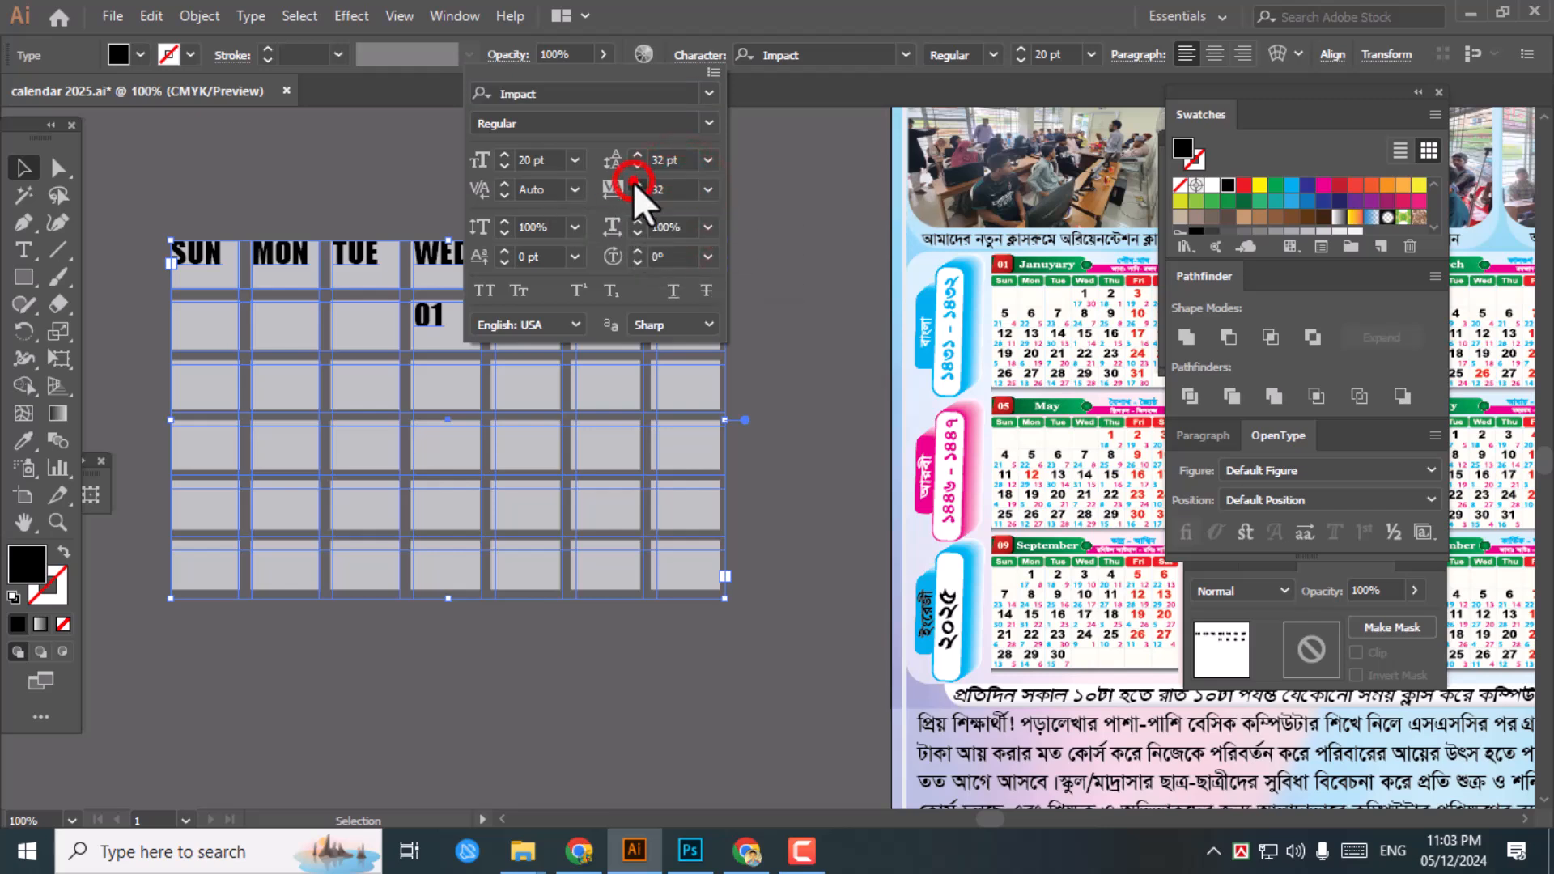
{"action": "left_click", "coordinate": [634, 183]}
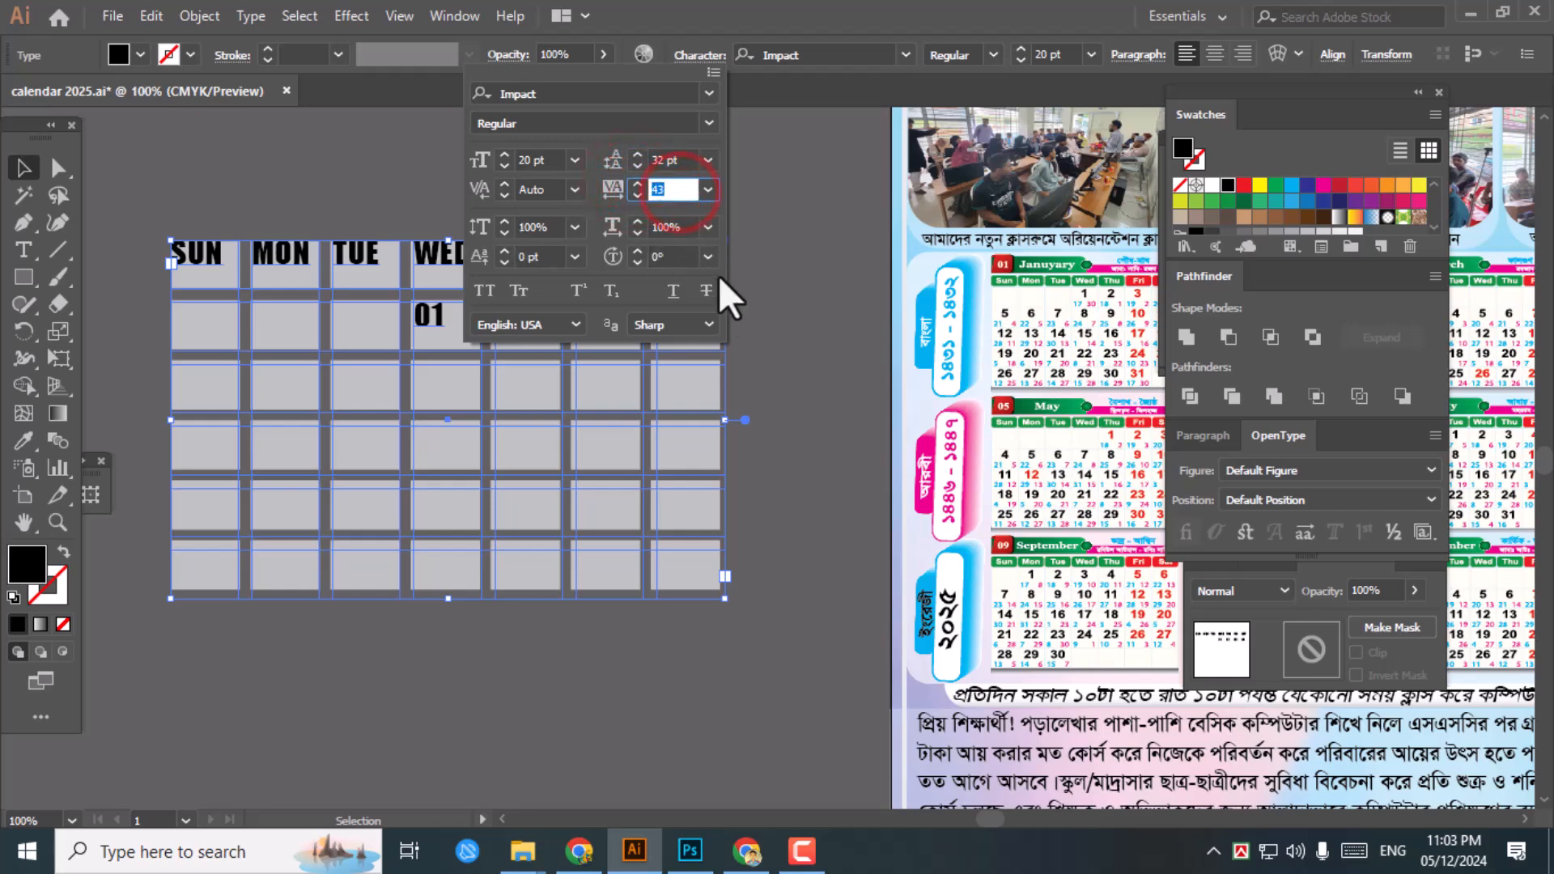
Close the character settings and examine the reference poster's contact line and the large phone number placed below the poster
{"action": "left_click", "coordinate": [799, 89]}
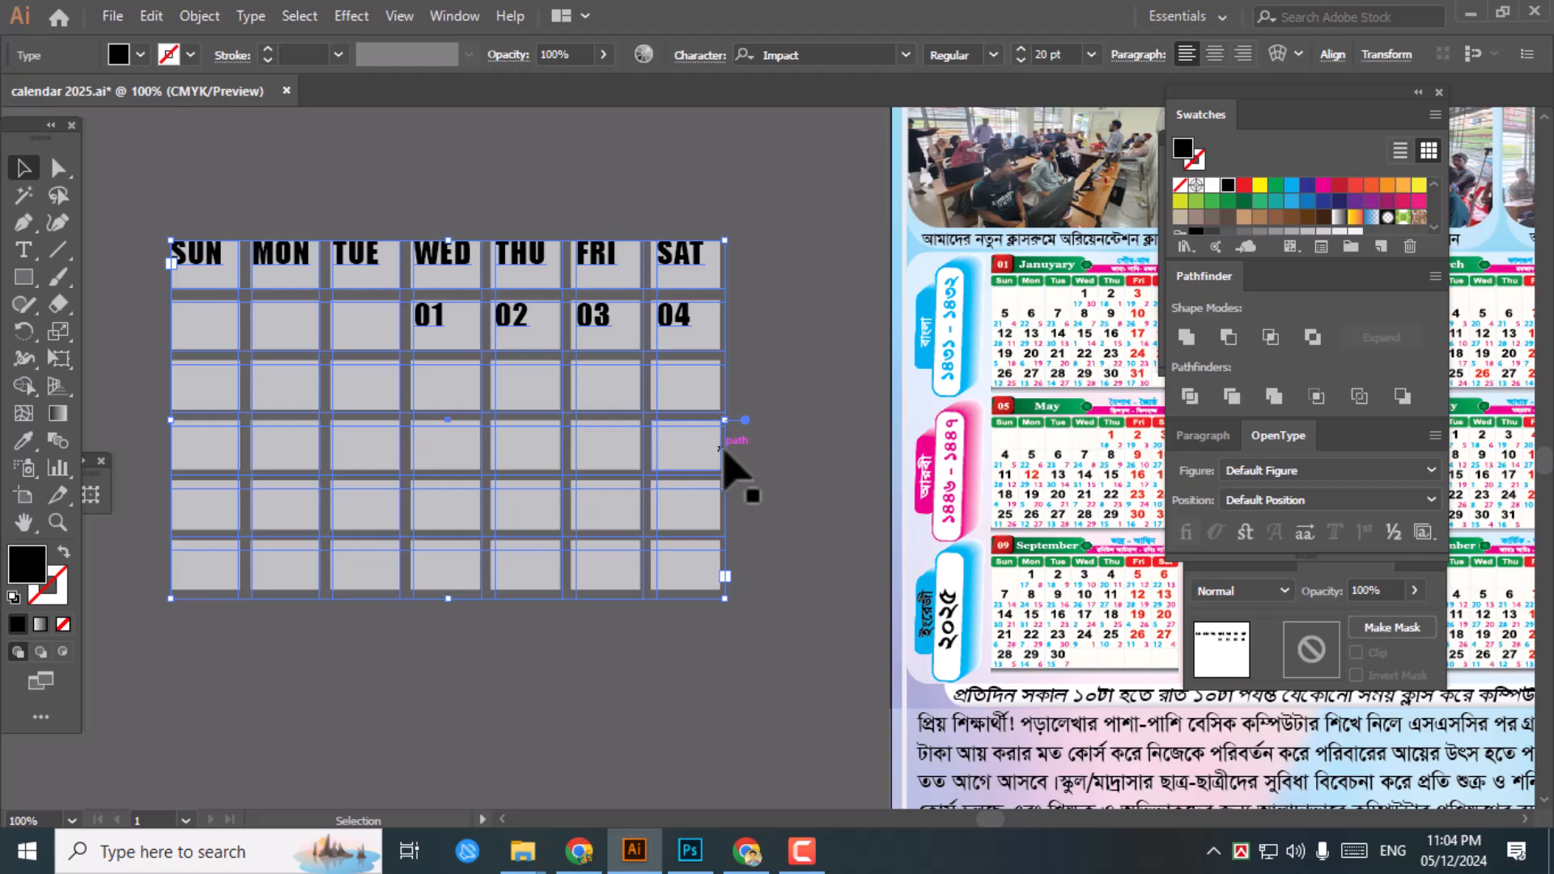
{"action": "left_click", "coordinate": [759, 513], "text": "ctrl+alt"}
{"action": "left_click_drag", "start_coordinate": [628, 559], "coordinate": [615, 489]}
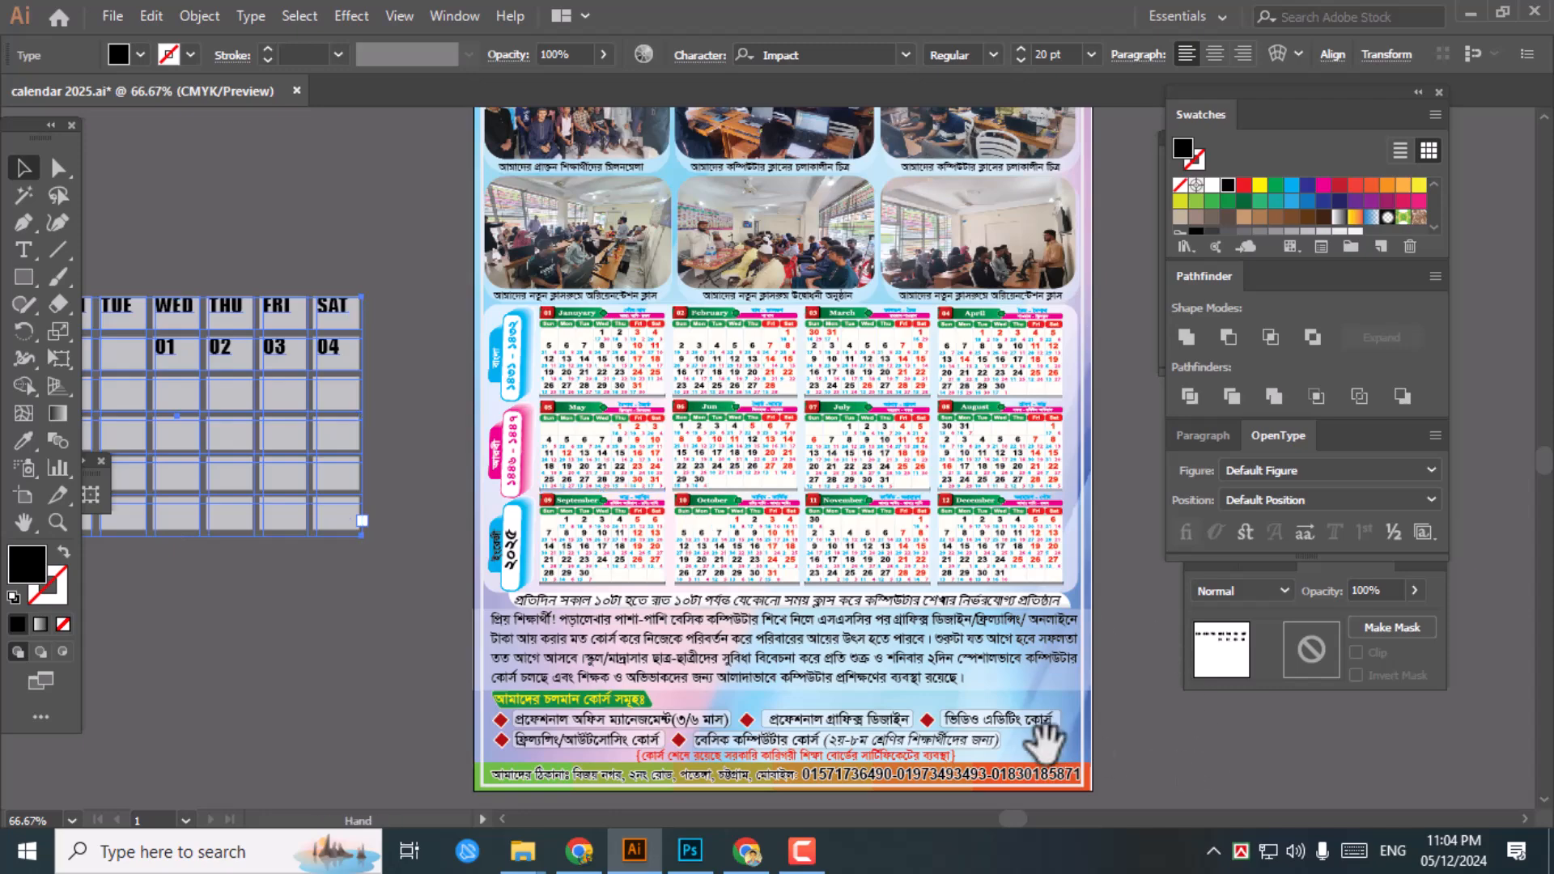
{"action": "left_click_drag", "start_coordinate": [1044, 742], "coordinate": [866, 431]}
{"action": "left_click_drag", "start_coordinate": [905, 584], "coordinate": [917, 428]}
{"action": "left_click", "coordinate": [923, 490], "text": "ctrl"}
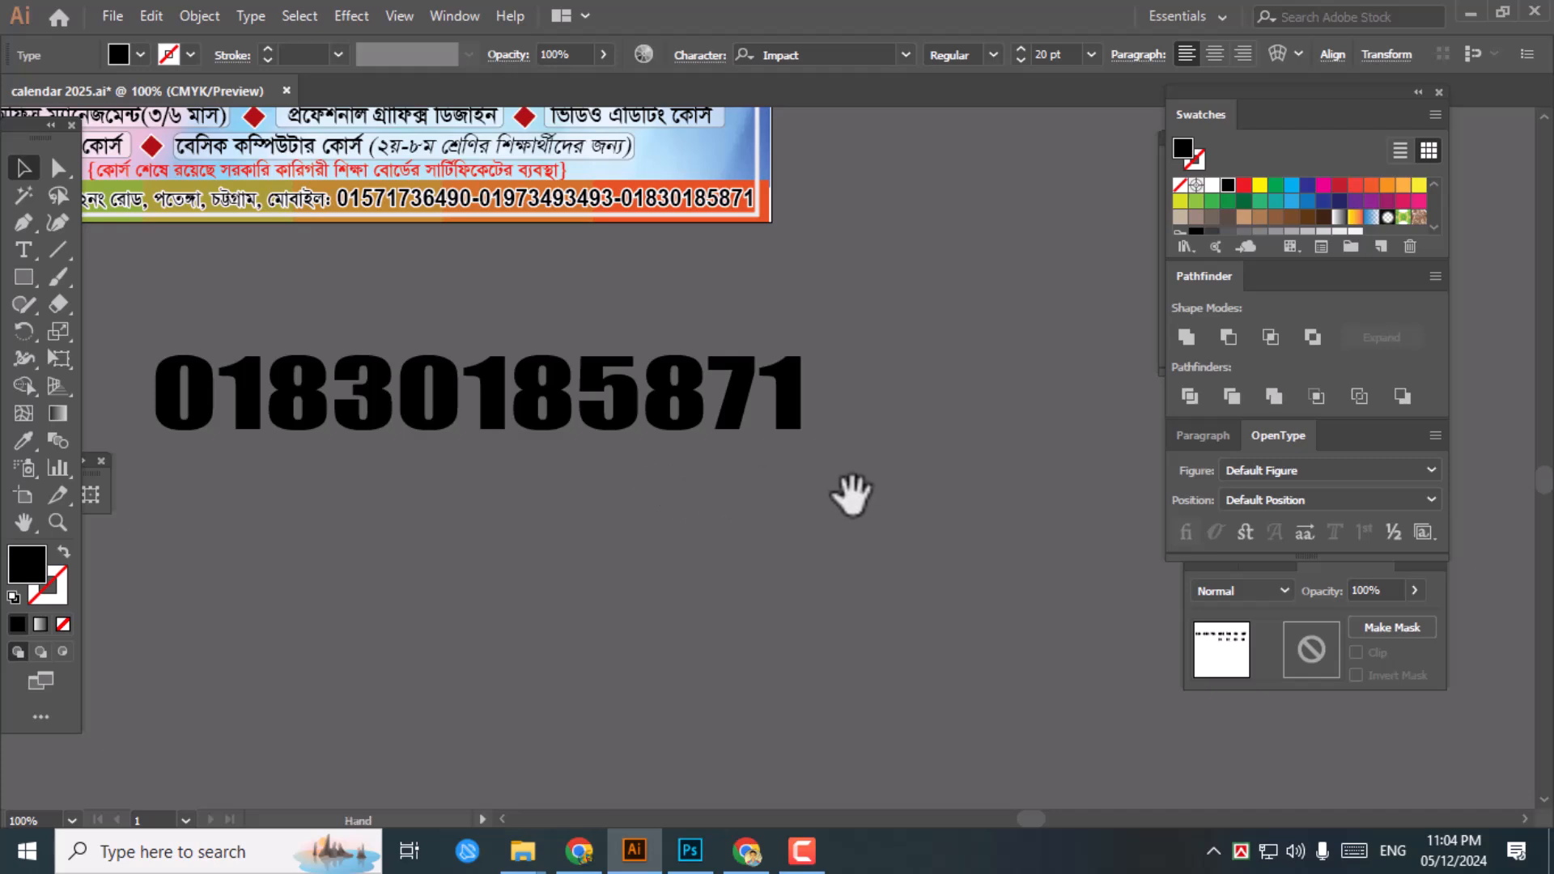
{"action": "left_click_drag", "start_coordinate": [642, 139], "coordinate": [888, 259]}
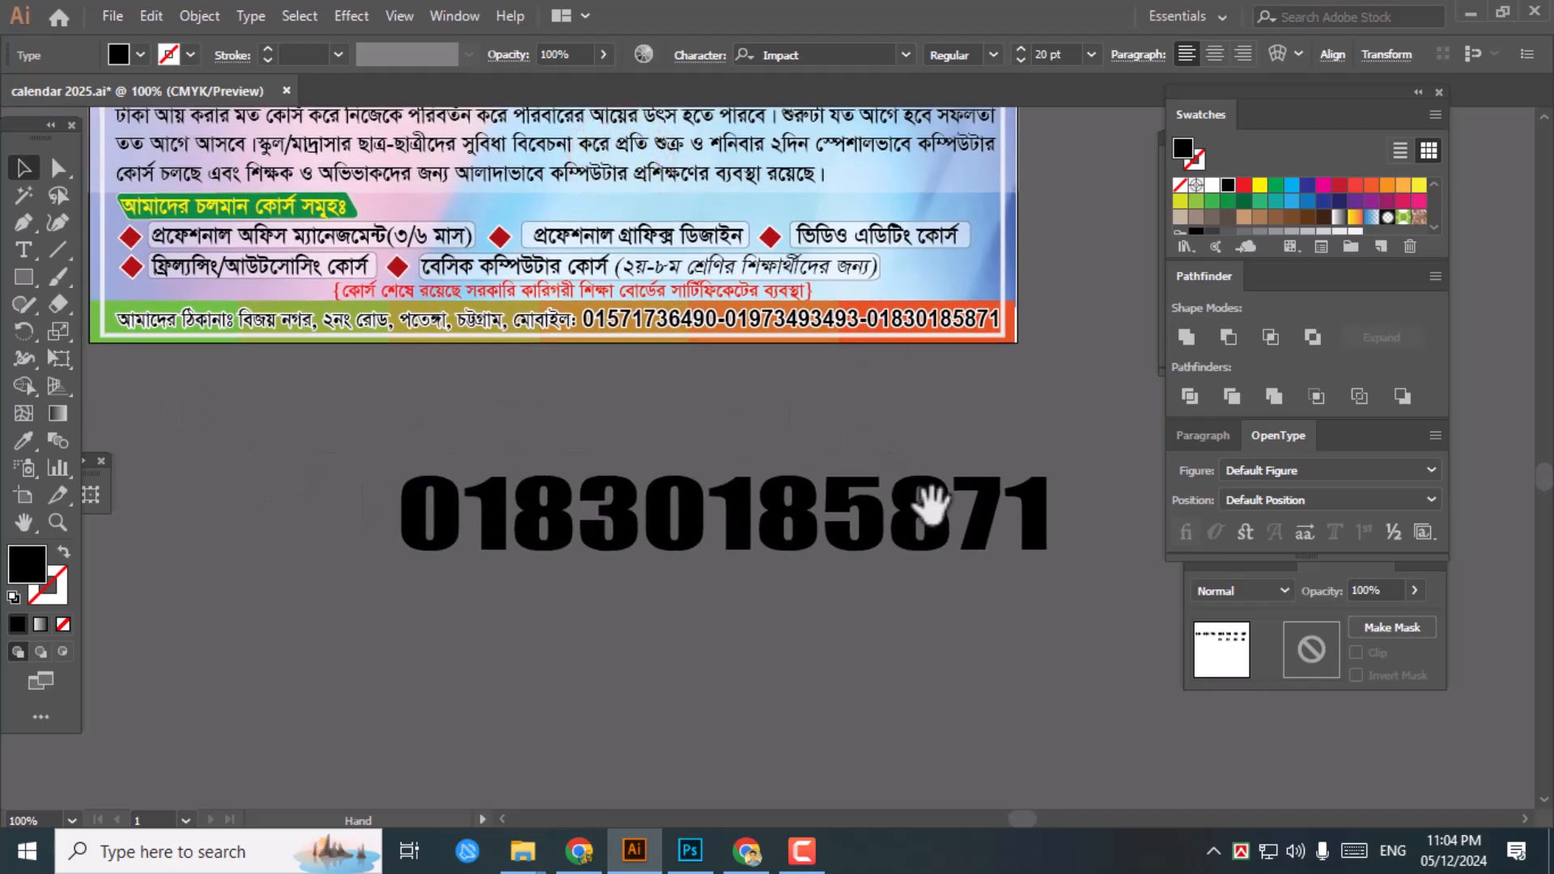
{"action": "left_click", "coordinate": [951, 555], "text": "ctrl"}
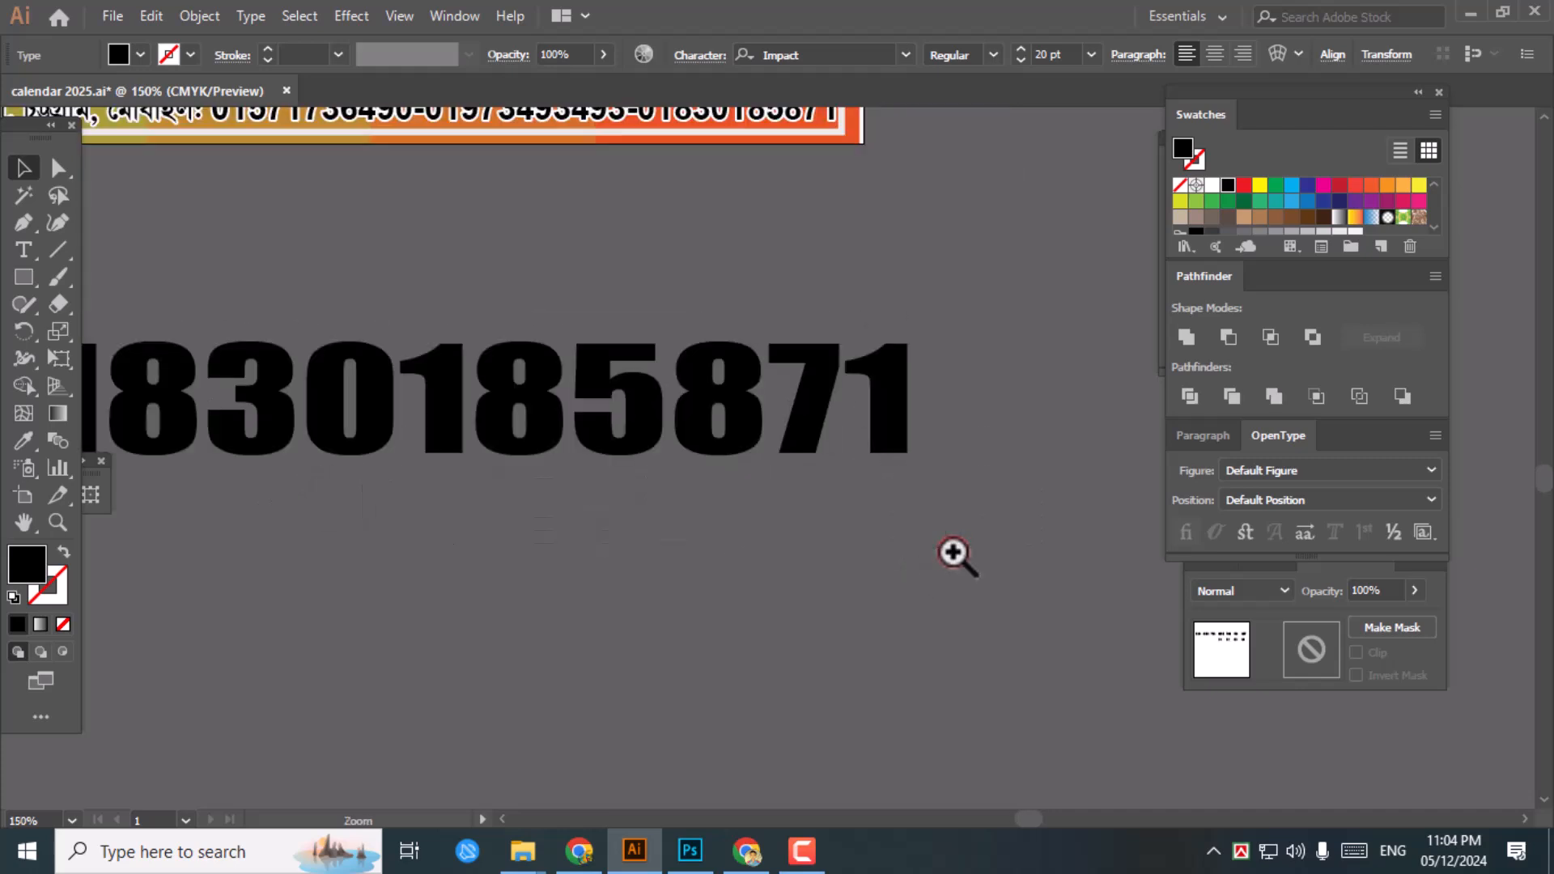
{"action": "left_click_drag", "start_coordinate": [703, 457], "coordinate": [864, 437]}
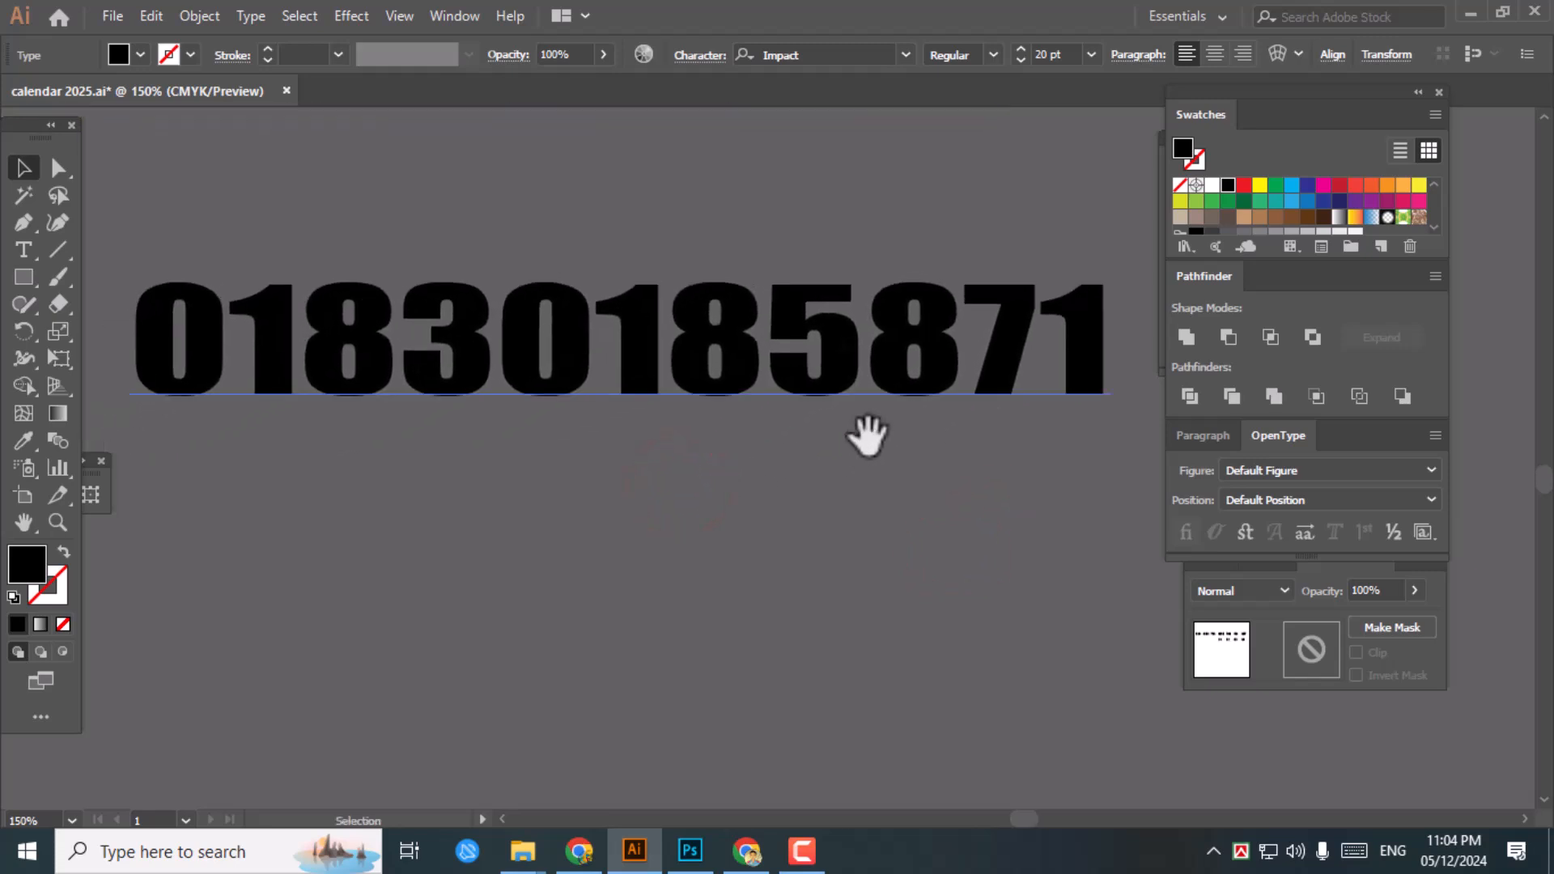
{"action": "left_click", "coordinate": [745, 421], "text": "ctrl+alt"}
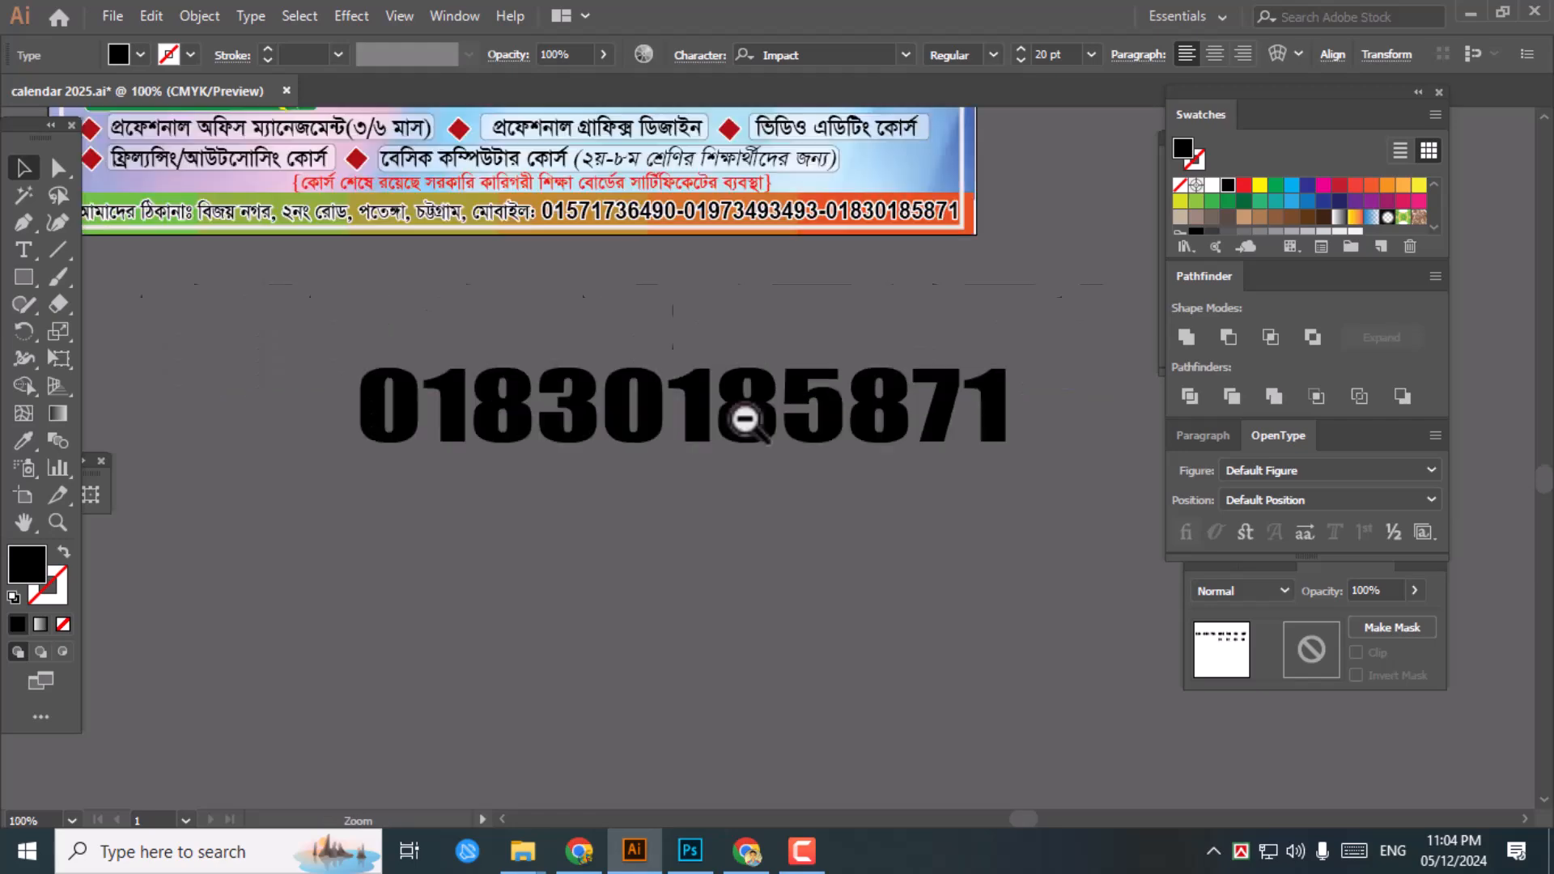
{"action": "left_click", "coordinate": [741, 418], "text": "ctrl+alt"}
{"action": "left_click_drag", "start_coordinate": [958, 277], "coordinate": [943, 420]}
{"action": "left_click_drag", "start_coordinate": [979, 312], "coordinate": [1002, 420]}
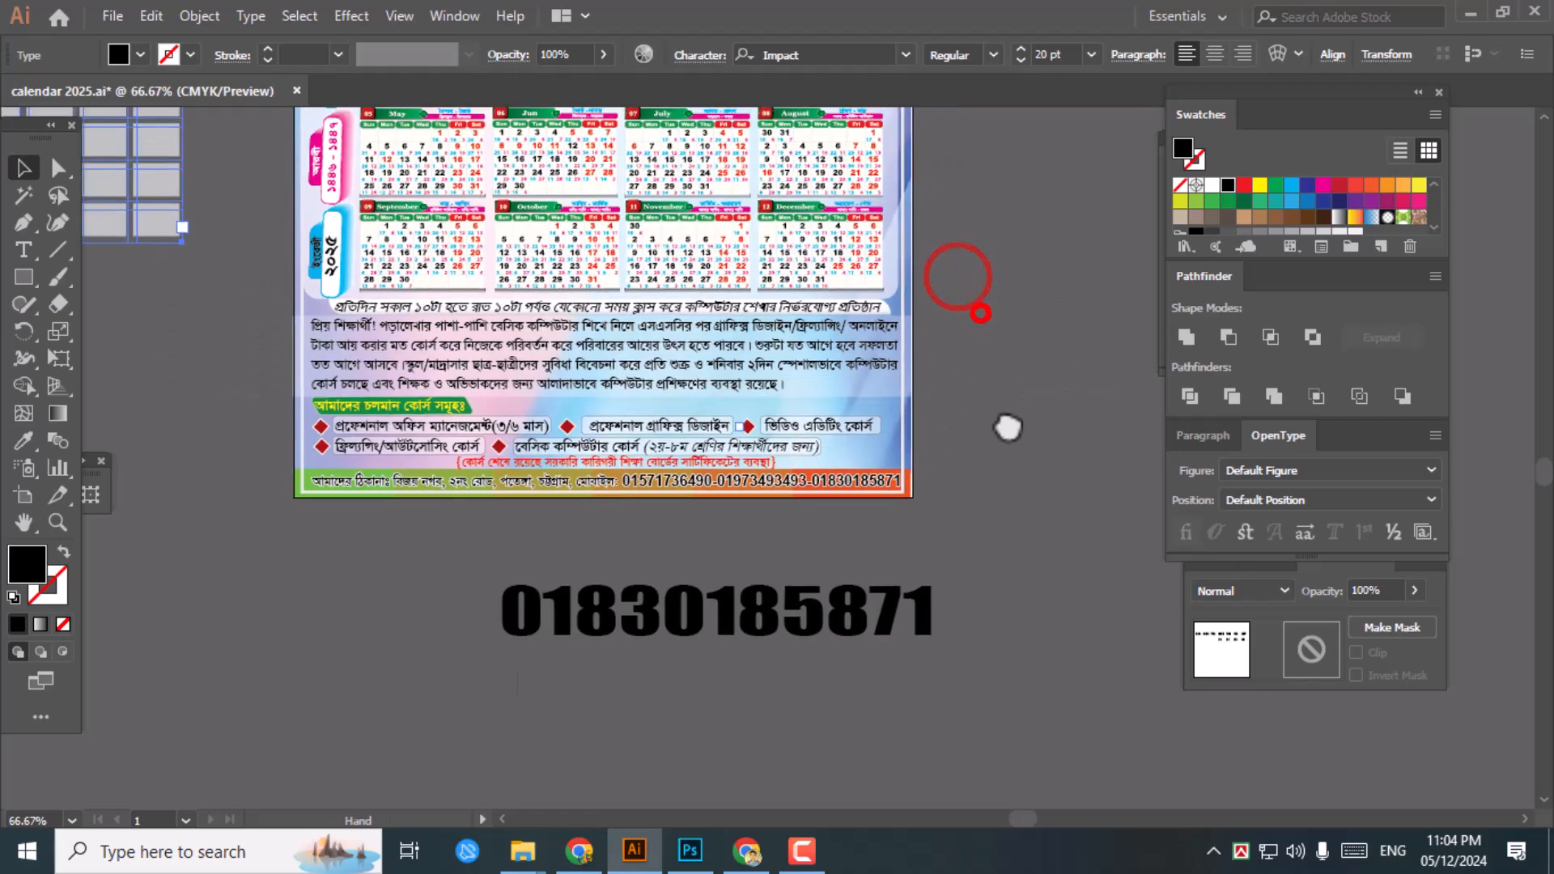
{"action": "left_click_drag", "start_coordinate": [992, 282], "coordinate": [1001, 417]}
{"action": "left_click_drag", "start_coordinate": [961, 315], "coordinate": [968, 412]}
{"action": "left_click_drag", "start_coordinate": [734, 296], "coordinate": [835, 405]}
{"action": "left_click_drag", "start_coordinate": [502, 645], "coordinate": [692, 537]}
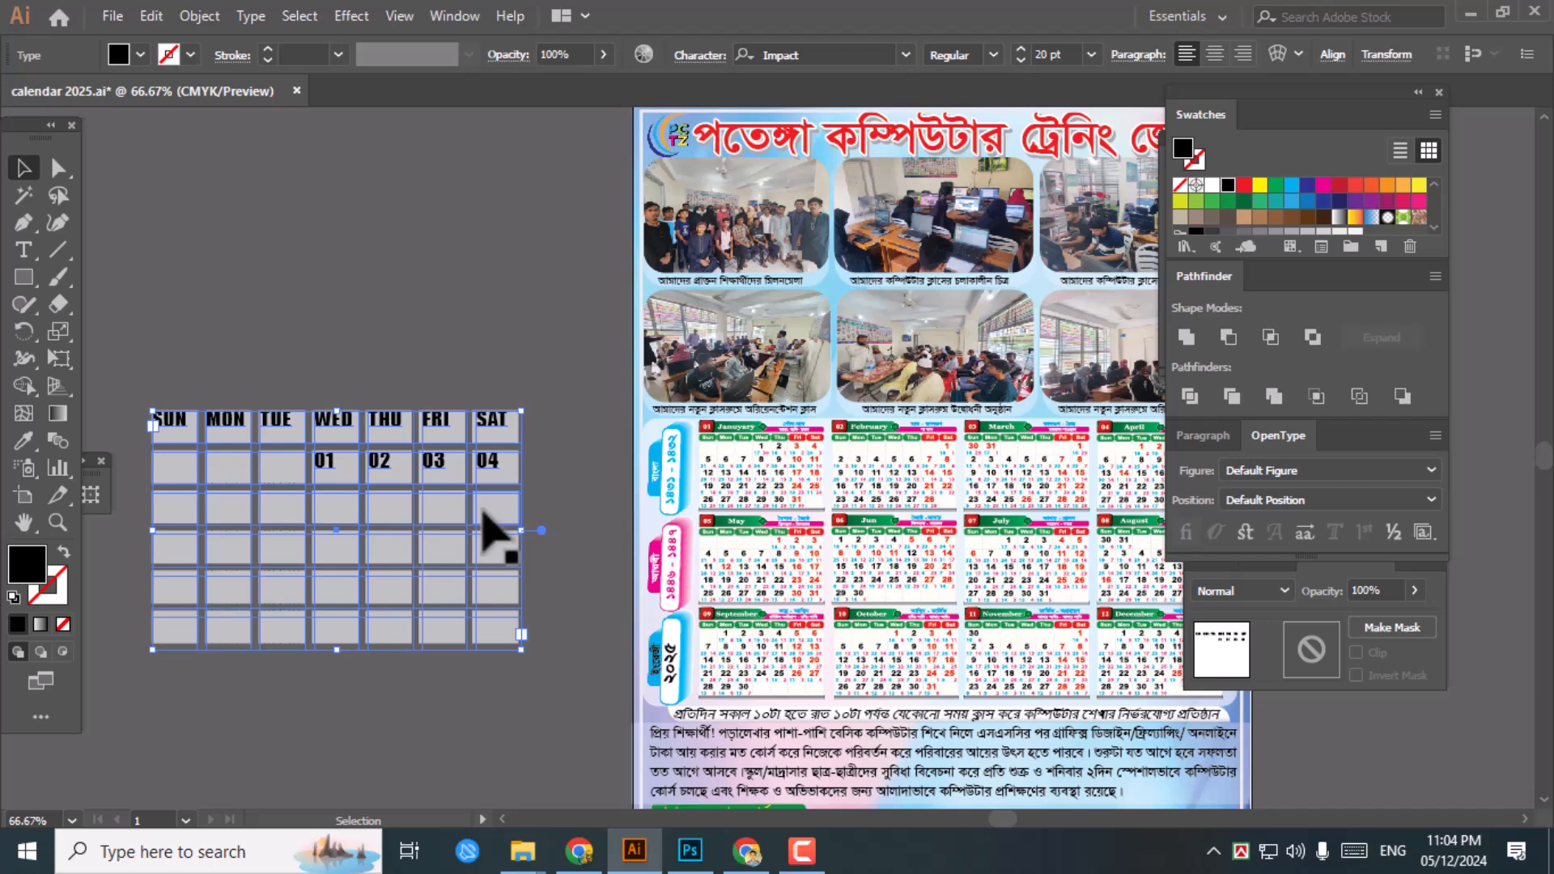
Examine the reference poster's monthly date grids and the captioned classroom photos above them
{"action": "key", "text": "z"}
{"action": "left_click", "coordinate": [811, 487]}
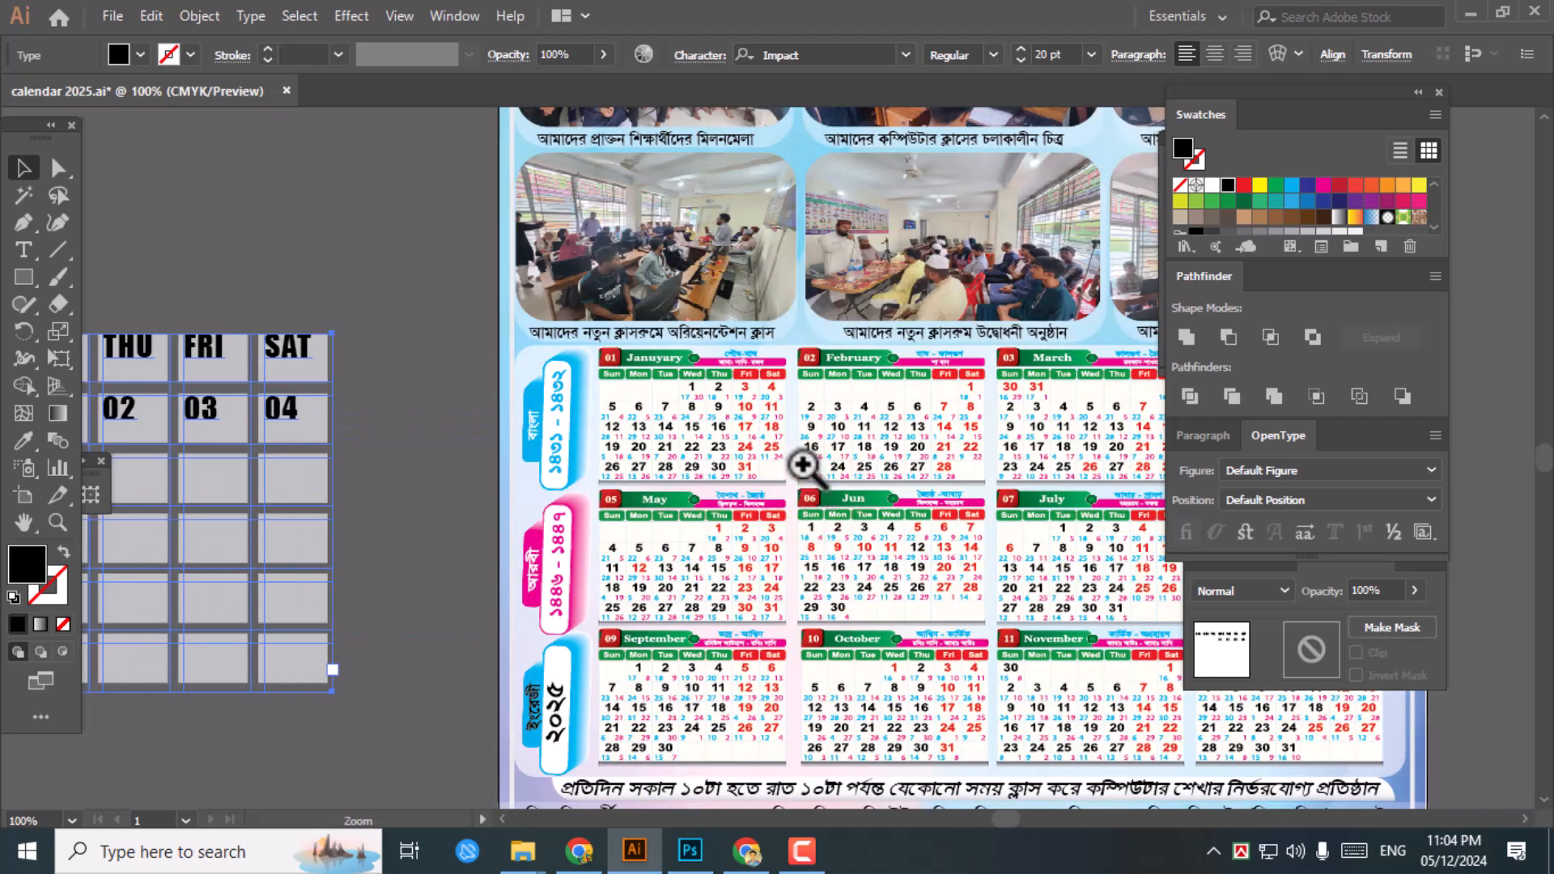
{"action": "left_click", "coordinate": [746, 433]}
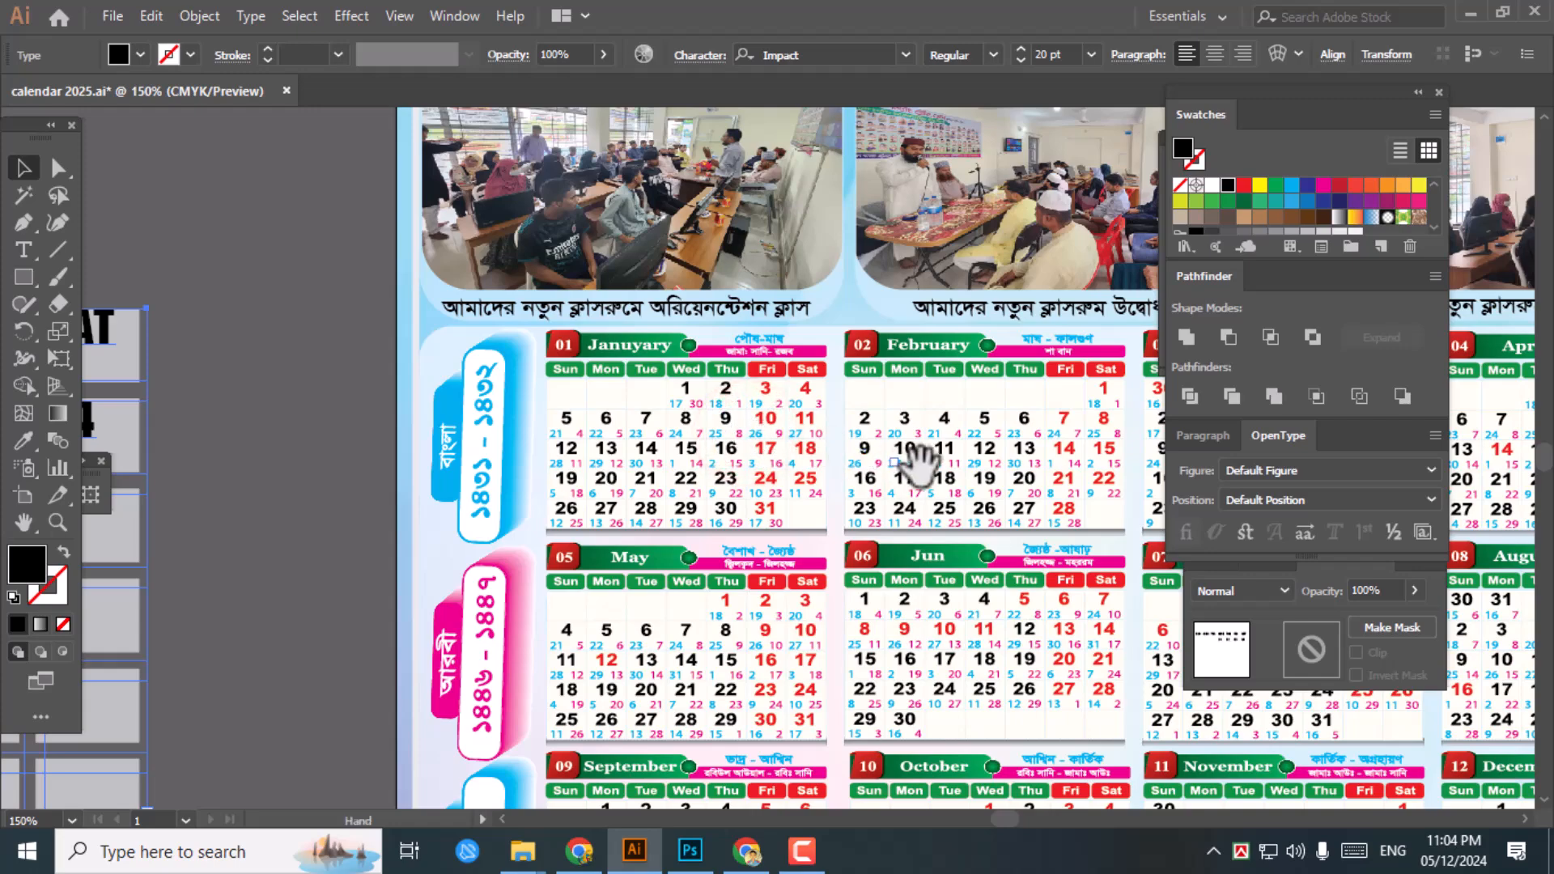
{"action": "key", "text": "space"}
{"action": "left_click_drag", "start_coordinate": [991, 424], "coordinate": [698, 527]}
{"action": "left_click_drag", "start_coordinate": [902, 413], "coordinate": [827, 669]}
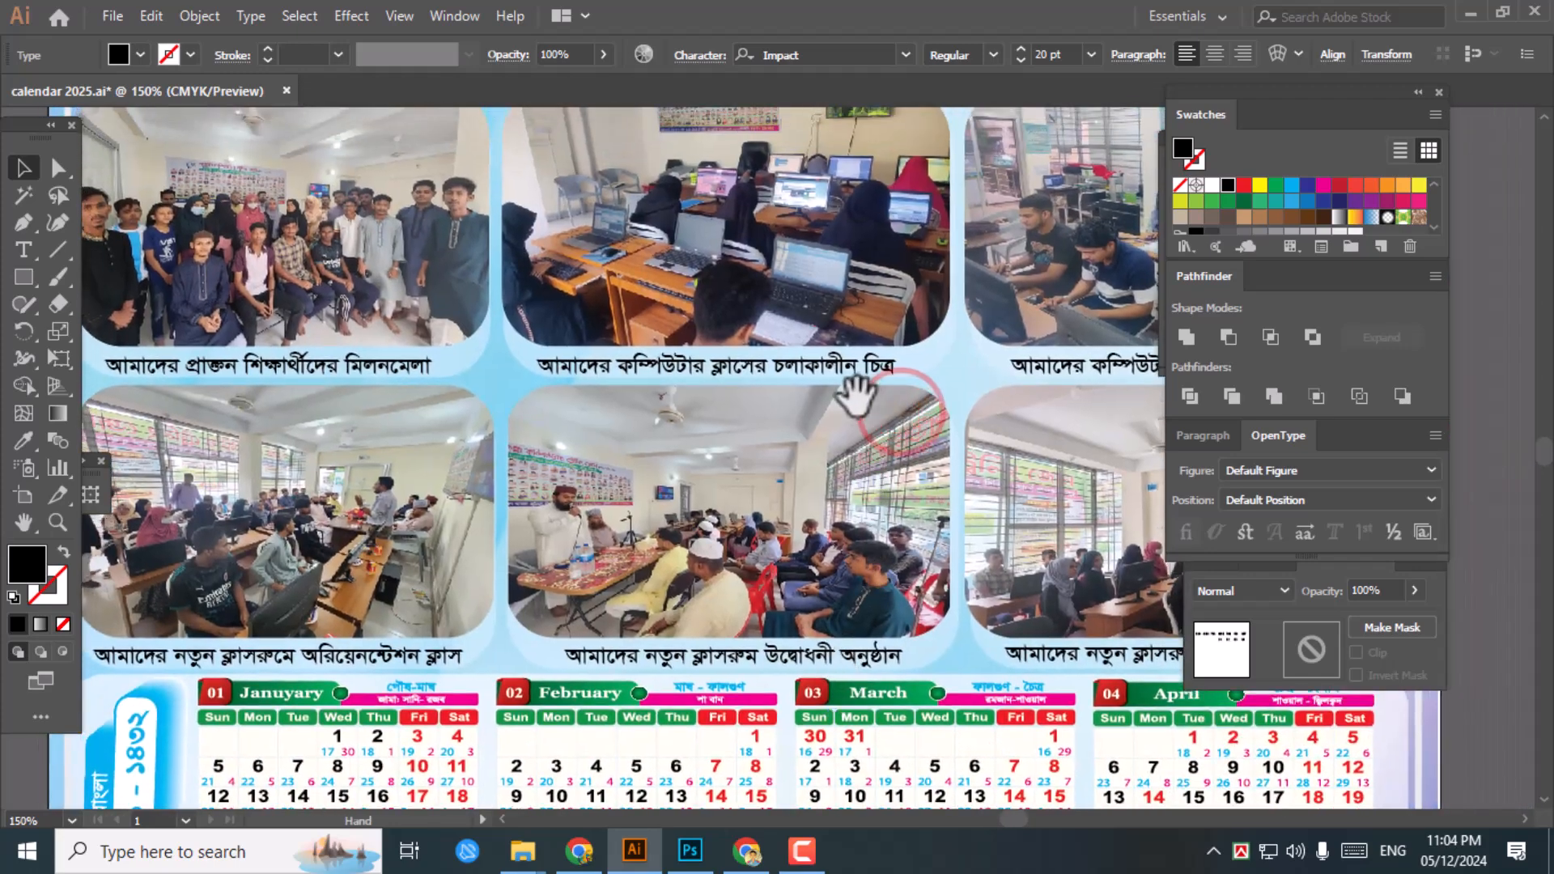
{"action": "double_click", "coordinate": [789, 366]}
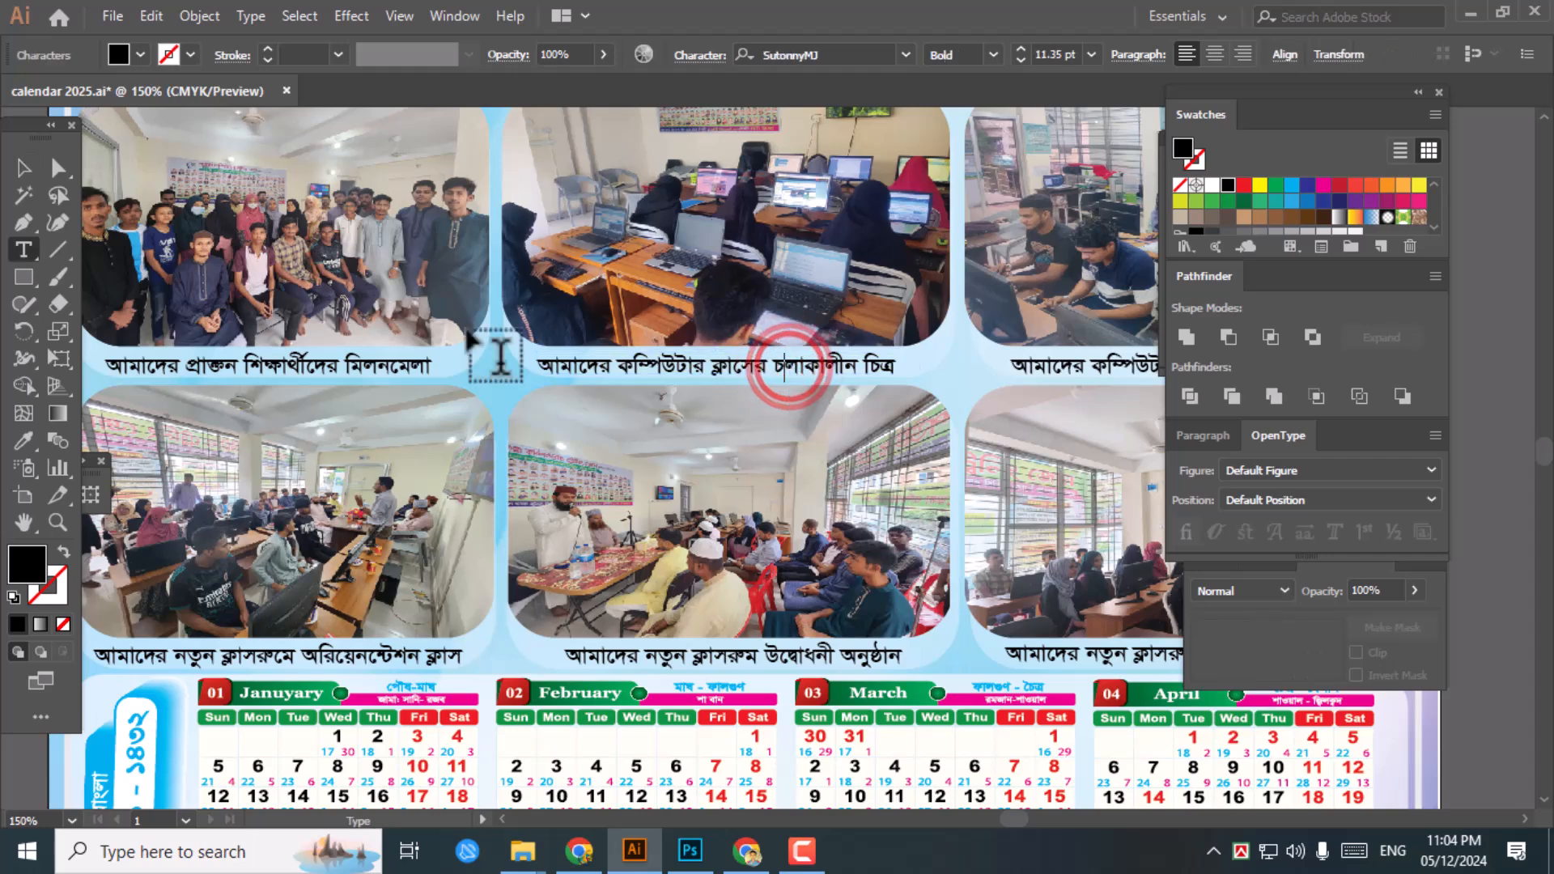
{"action": "left_click", "coordinate": [21, 167]}
Examine the poster's lower months, course list and address line, and return to an overview beside the calendar grid
{"action": "key", "text": "z"}
{"action": "key", "text": "space"}
{"action": "left_click_drag", "start_coordinate": [822, 646], "coordinate": [796, 288]}
{"action": "left_click_drag", "start_coordinate": [832, 579], "coordinate": [815, 390]}
{"action": "left_click_drag", "start_coordinate": [795, 561], "coordinate": [756, 389]}
{"action": "left_click_drag", "start_coordinate": [759, 586], "coordinate": [824, 394]}
{"action": "key", "text": "ctrl+alt+space"}
{"action": "left_click", "coordinate": [748, 406]}
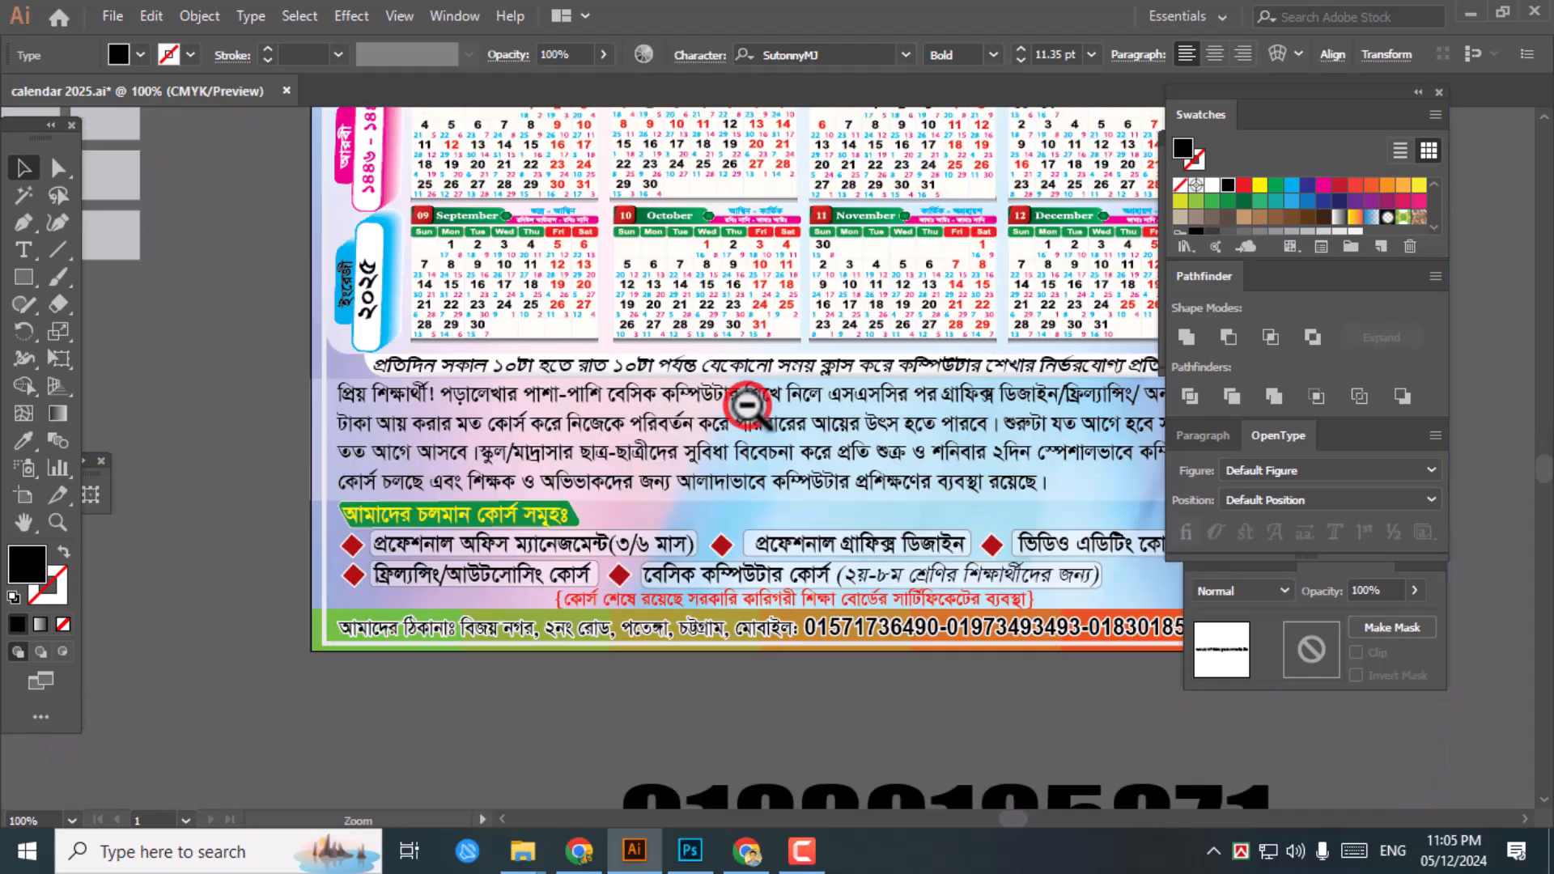
{"action": "left_click", "coordinate": [803, 358]}
{"action": "left_click_drag", "start_coordinate": [773, 263], "coordinate": [826, 421]}
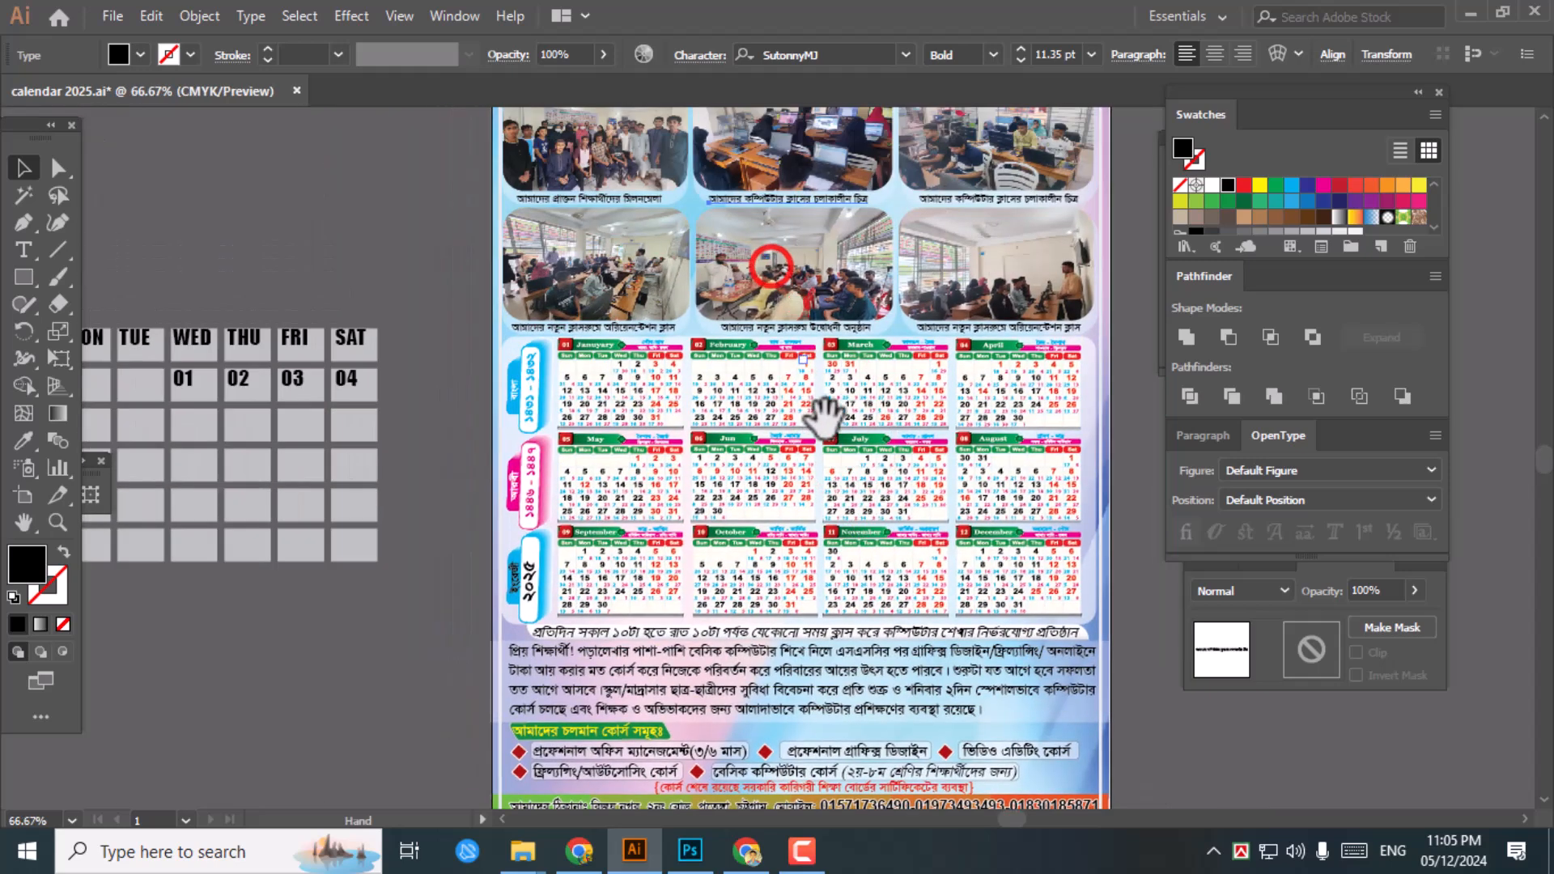